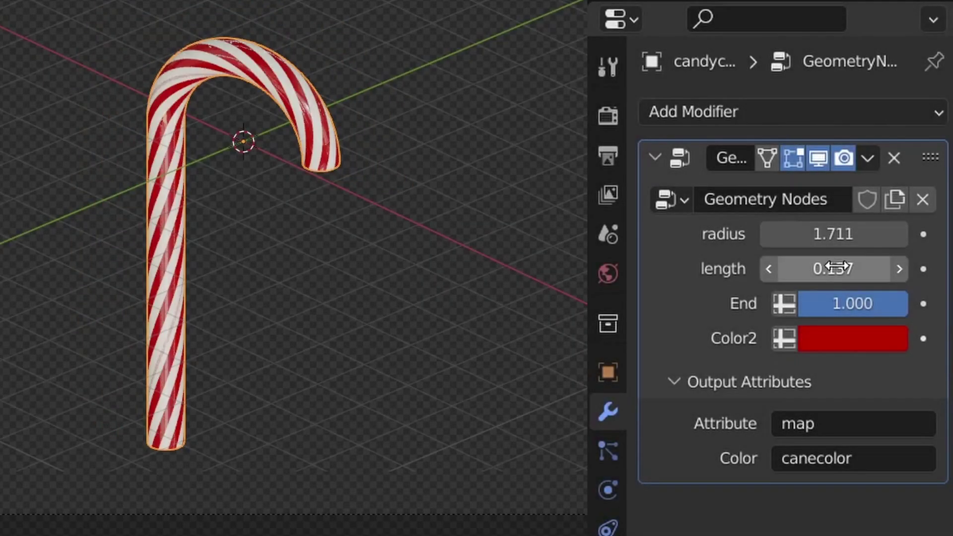
Step: Trial a 0.107 length, the End value, a greener Color2 hue, and radius 1.711
{"action": "mouse_move", "coordinate": [837, 268]}
{"action": "left_mouse_down"}
{"action": "mouse_move", "coordinate": [873, 269]}
{"action": "mouse_move", "coordinate": [830, 268]}
{"action": "left_mouse_up"}
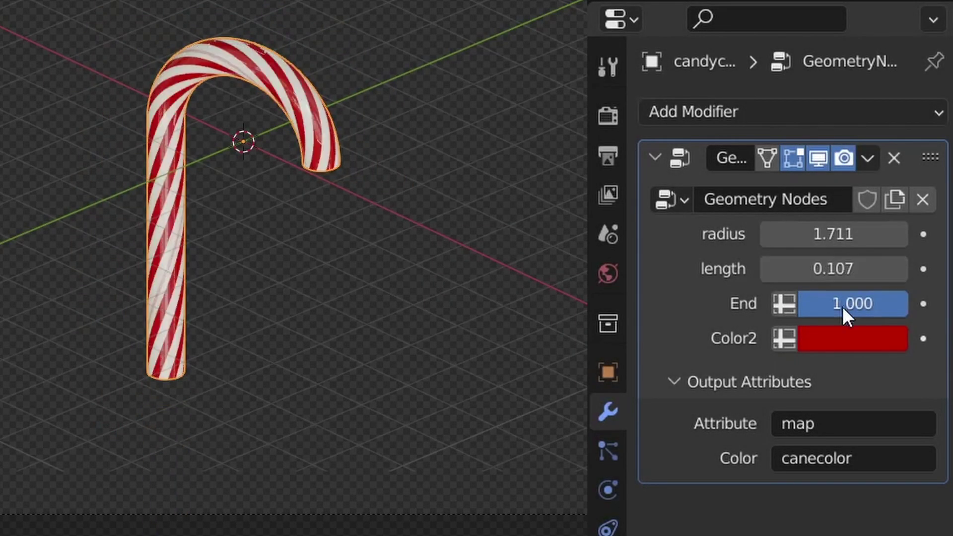
{"action": "left_click_drag", "start_coordinate": [871, 298], "coordinate": [893, 298]}
{"action": "left_click", "coordinate": [876, 337]}
{"action": "left_click_drag", "start_coordinate": [734, 111], "coordinate": [715, 65]}
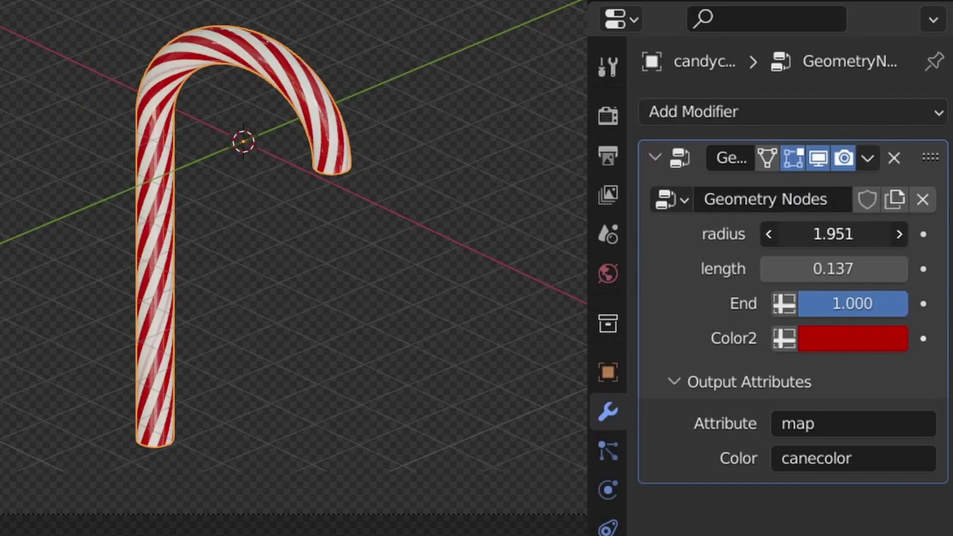
{"action": "mouse_move", "coordinate": [833, 234]}
{"action": "left_mouse_down"}
{"action": "mouse_move", "coordinate": [882, 234]}
{"action": "mouse_move", "coordinate": [819, 233]}
{"action": "left_mouse_up"}
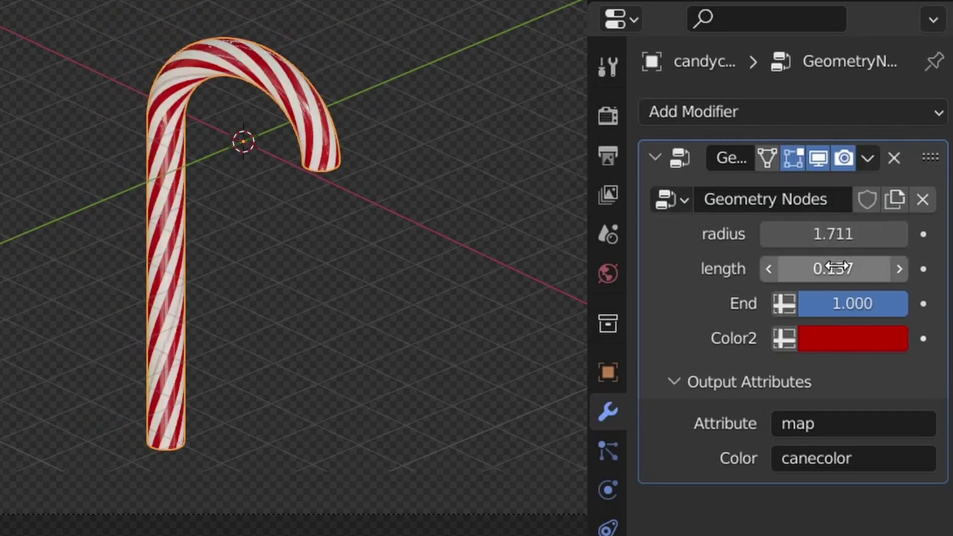
{"action": "mouse_move", "coordinate": [833, 268]}
{"action": "left_mouse_down"}
{"action": "mouse_move", "coordinate": [876, 269]}
{"action": "mouse_move", "coordinate": [827, 268]}
{"action": "left_mouse_up"}
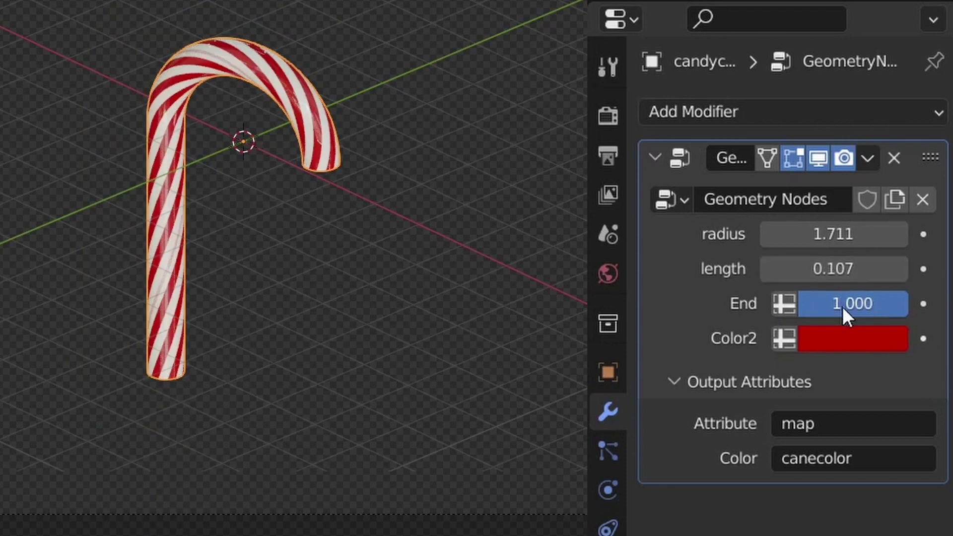
Step: Retry End and a greener Color2, then enlarge the radius and undo back to 1.951
{"action": "mouse_move", "coordinate": [870, 295]}
{"action": "left_mouse_down"}
{"action": "mouse_move", "coordinate": [785, 303]}
{"action": "mouse_move", "coordinate": [863, 301]}
{"action": "left_mouse_up"}
{"action": "left_click", "coordinate": [876, 337]}
{"action": "left_click_drag", "start_coordinate": [759, 141], "coordinate": [674, 10]}
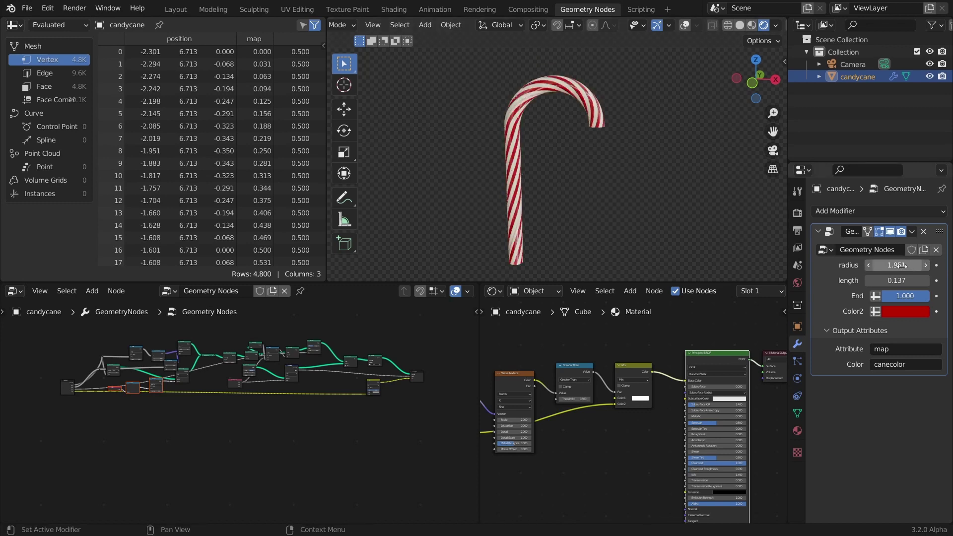
{"action": "left_click_drag", "start_coordinate": [900, 266], "coordinate": [951, 267]}
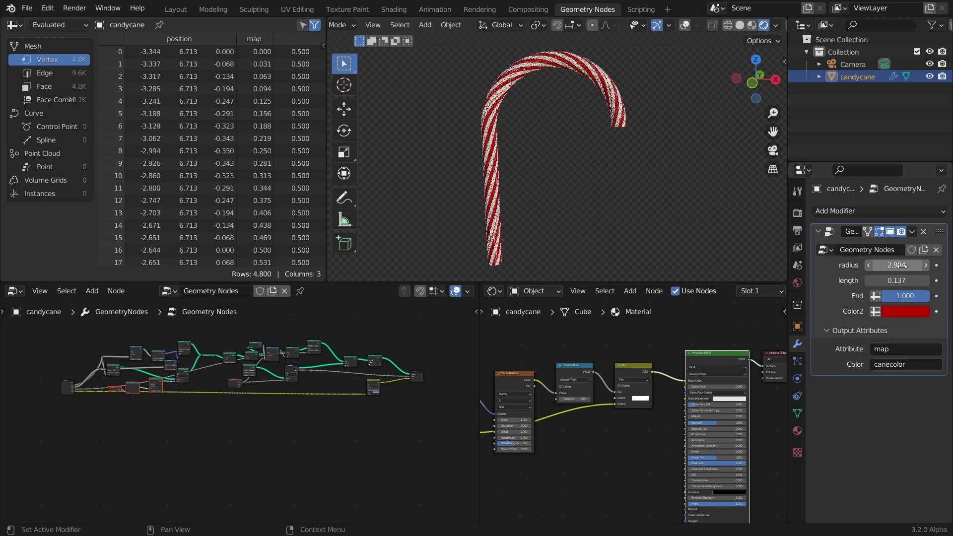
{"action": "key", "text": "ctrl+z"}
Step: Try length 0.102 and restore 0.137, test and revert a green Color2, then regrow the cane
{"action": "left_click_drag", "start_coordinate": [896, 281], "coordinate": [881, 281]}
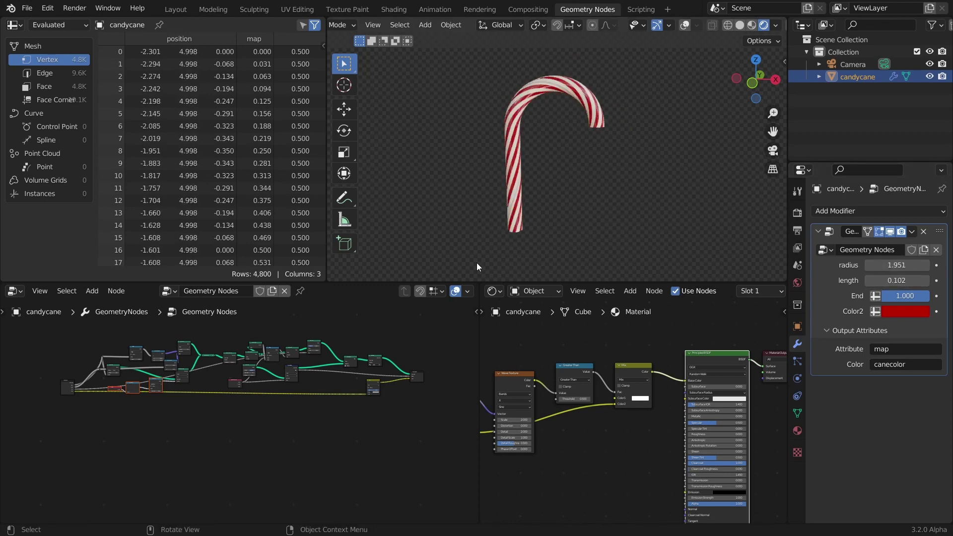
{"action": "key", "text": "ctrl+z"}
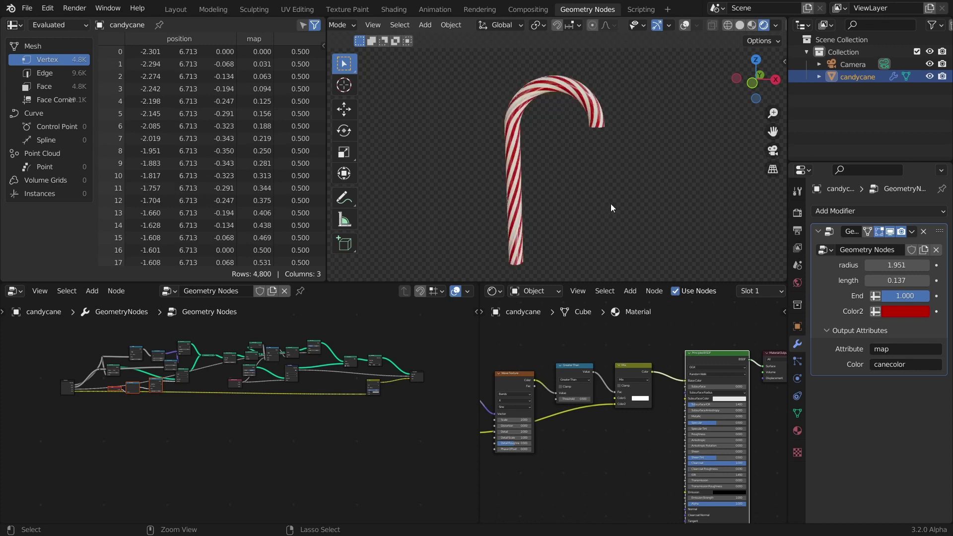
{"action": "left_click", "coordinate": [901, 313]}
{"action": "left_click_drag", "start_coordinate": [874, 200], "coordinate": [902, 160]}
{"action": "key", "text": "ctrl+z"}
{"action": "mouse_move", "coordinate": [912, 296]}
{"action": "left_mouse_down"}
{"action": "mouse_move", "coordinate": [887, 296]}
{"action": "mouse_move", "coordinate": [930, 296]}
{"action": "left_mouse_up"}
Step: Start a new General file without saving the current candy cane scene
{"action": "key", "text": "ctrl+n"}
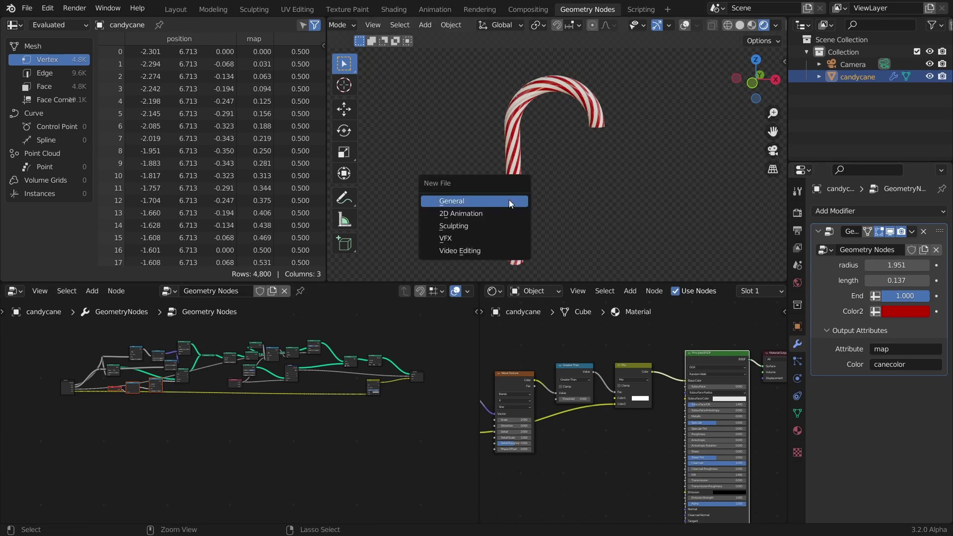
{"action": "left_click", "coordinate": [508, 199]}
{"action": "left_click", "coordinate": [524, 288]}
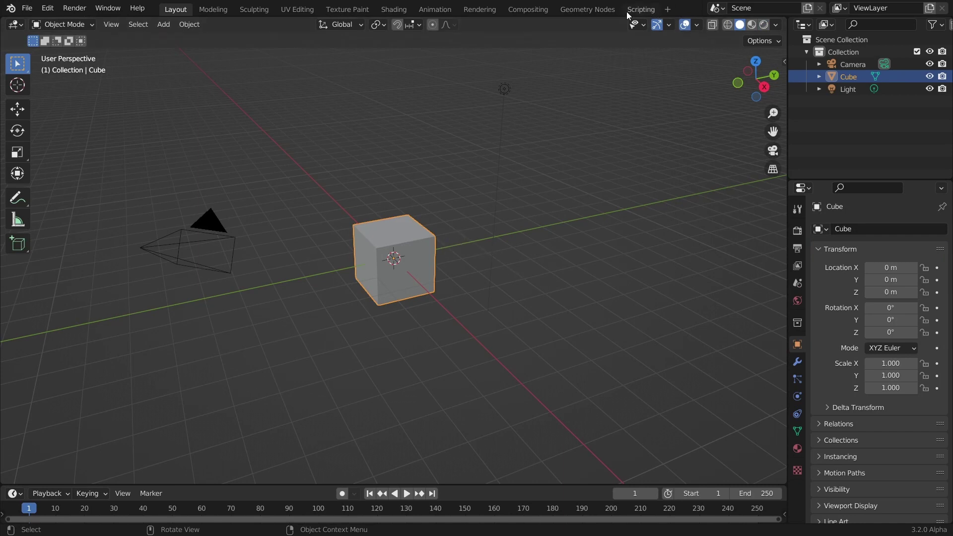
Step: Give the cube a new Geometry Nodes tree, delete its Group Input, and view from the top
{"action": "left_click", "coordinate": [587, 9]}
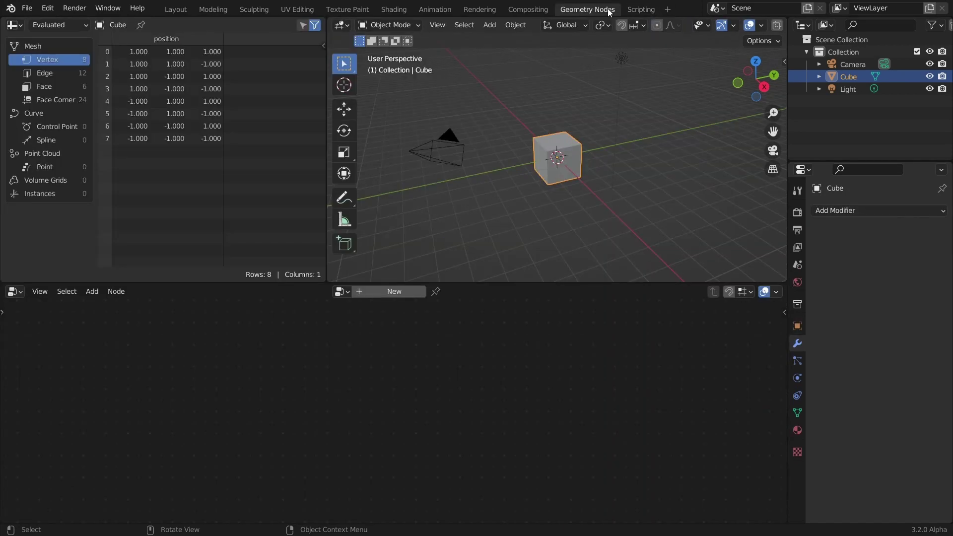
{"action": "left_click", "coordinate": [395, 291]}
{"action": "left_click_drag", "start_coordinate": [310, 487], "coordinate": [213, 389]}
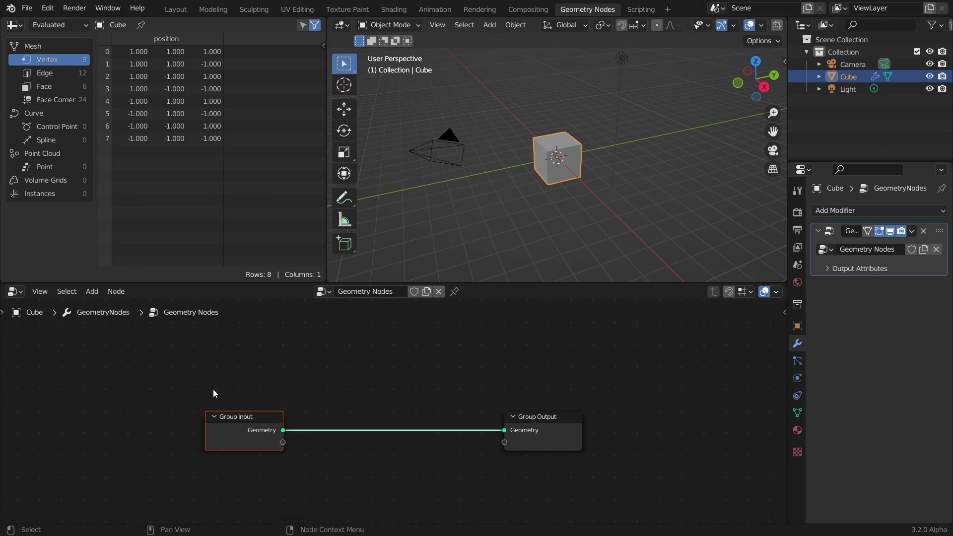
{"action": "key", "text": "x"}
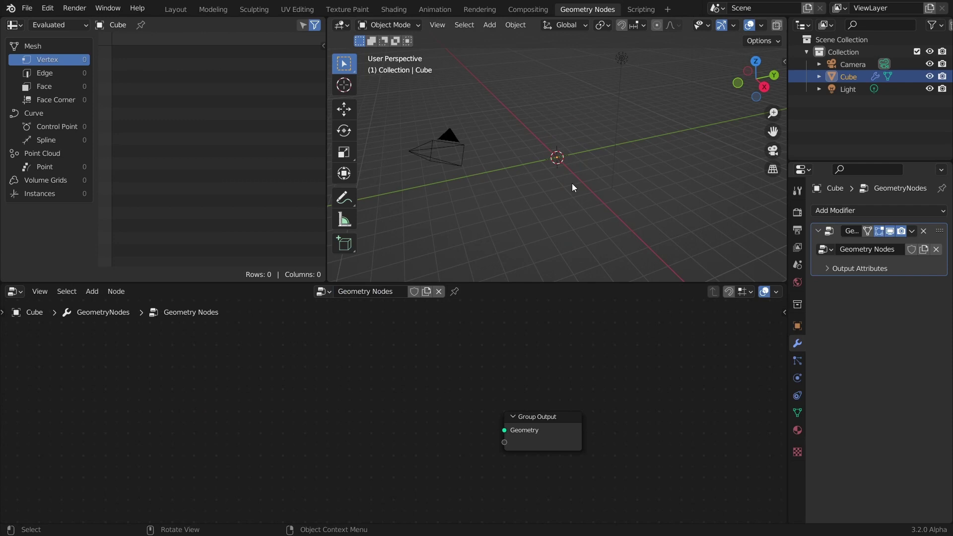
{"action": "left_click", "coordinate": [755, 61]}
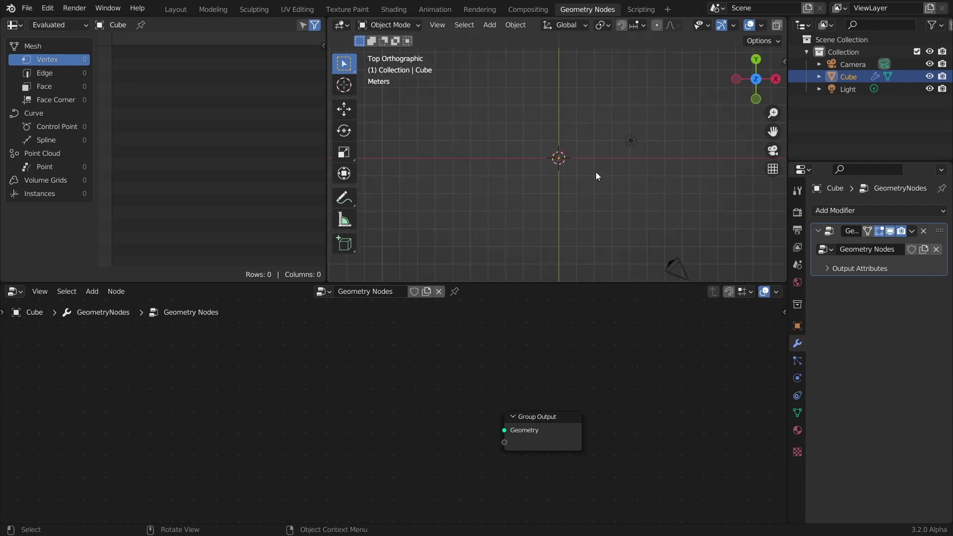
Step: Add a Mesh Circle node (32 vertices, 1 m) wired into the Group Output's Geometry
{"action": "mouse_move", "coordinate": [591, 155]}
{"action": "left_mouse_down"}
{"action": "mouse_move", "coordinate": [581, 119]}
{"action": "mouse_move", "coordinate": [556, 122]}
{"action": "mouse_move", "coordinate": [545, 141]}
{"action": "mouse_move", "coordinate": [540, 254]}
{"action": "left_mouse_up"}
{"action": "key", "text": "ctrl+z"}
{"action": "key", "text": "shift+a"}
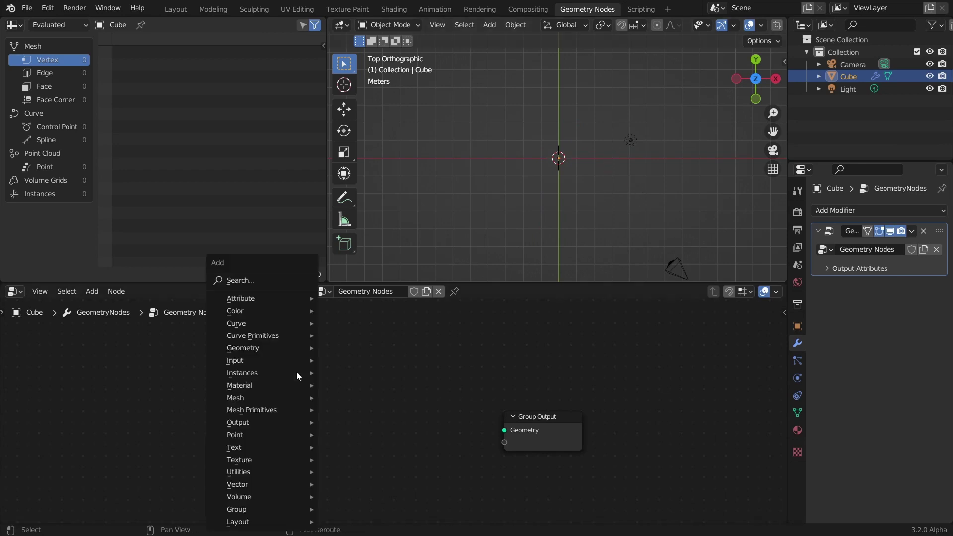
{"action": "left_click", "coordinate": [259, 278]}
{"action": "type", "text": "mesh c"}
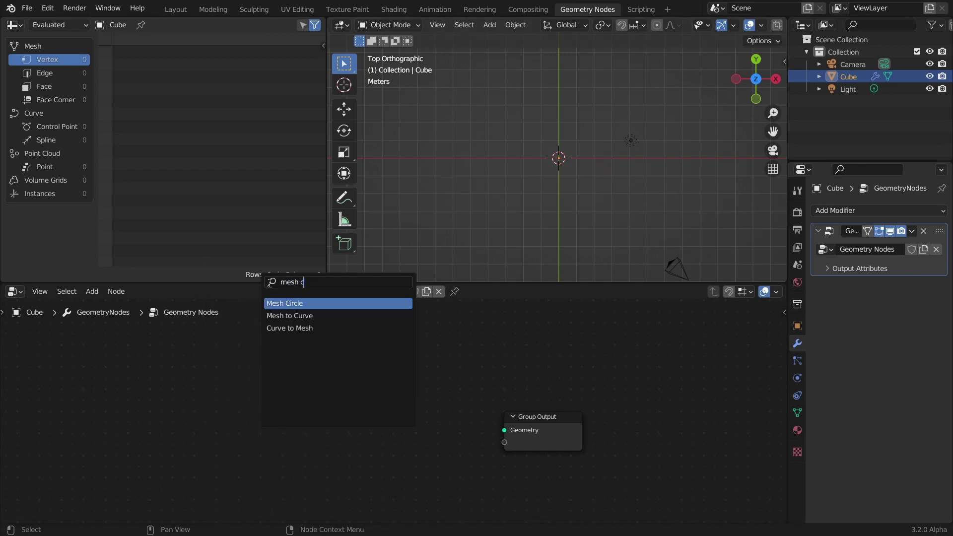
{"action": "key", "text": "Return"}
{"action": "left_click", "coordinate": [255, 380]}
{"action": "right_click_drag", "start_coordinate": [278, 385], "coordinate": [492, 394], "text": "alt"}
{"action": "left_click_drag", "start_coordinate": [297, 379], "coordinate": [276, 379]}
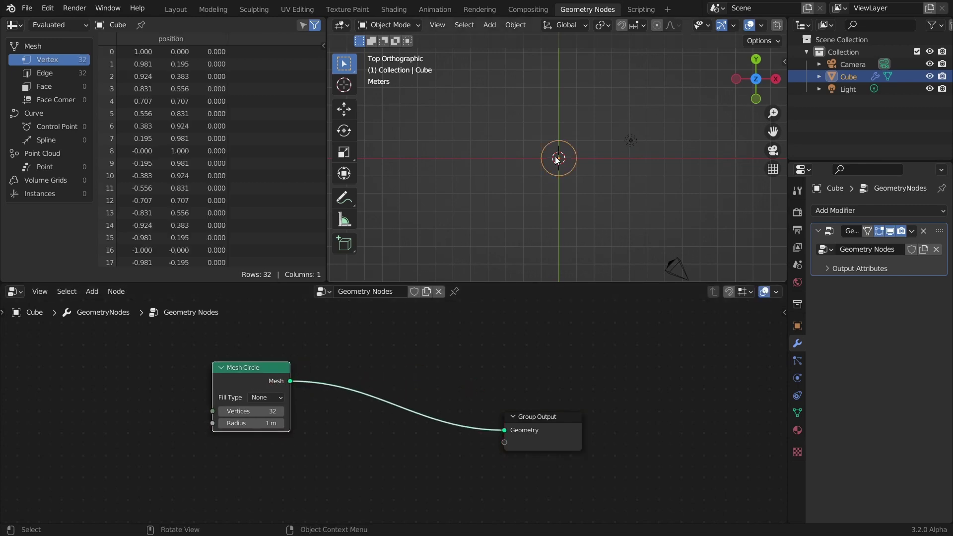
{"action": "scroll", "coordinate": [558, 160], "scroll_direction": "up", "scroll_amount": 4}
{"action": "scroll", "coordinate": [565, 156], "scroll_direction": "up", "scroll_amount": 1}
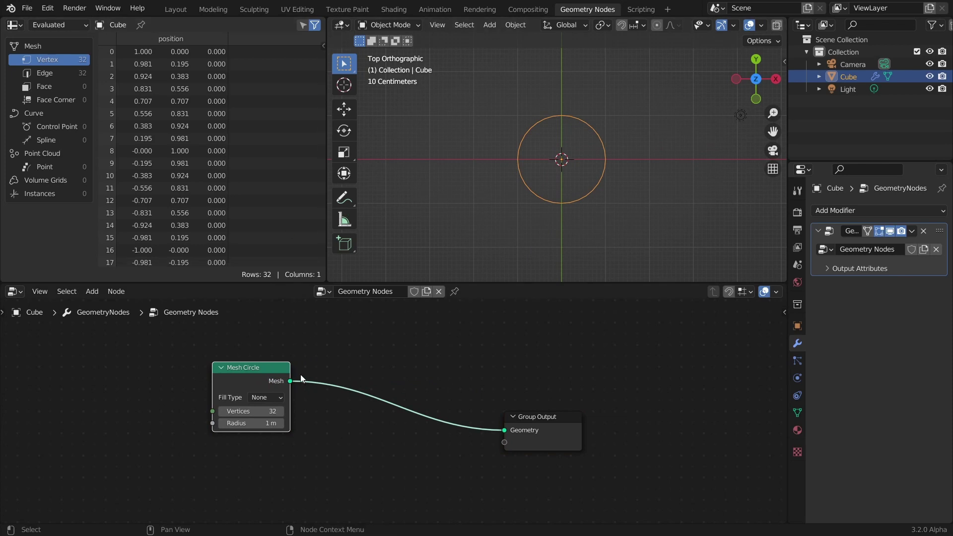
{"action": "mouse_move", "coordinate": [500, 162]}
{"action": "left_mouse_down"}
{"action": "mouse_move", "coordinate": [633, 158]}
{"action": "mouse_move", "coordinate": [585, 176]}
{"action": "mouse_move", "coordinate": [517, 181]}
{"action": "left_mouse_up"}
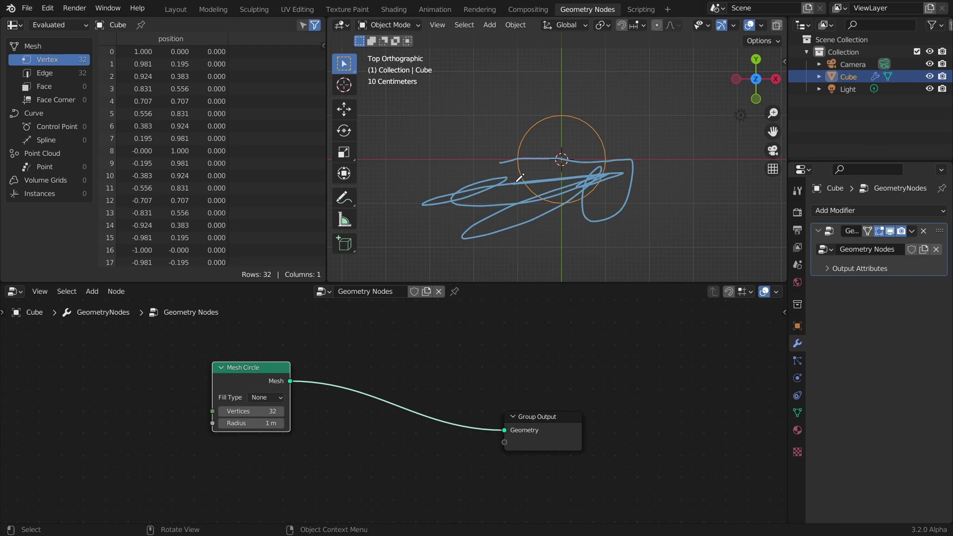
{"action": "key", "text": "ctrl+z"}
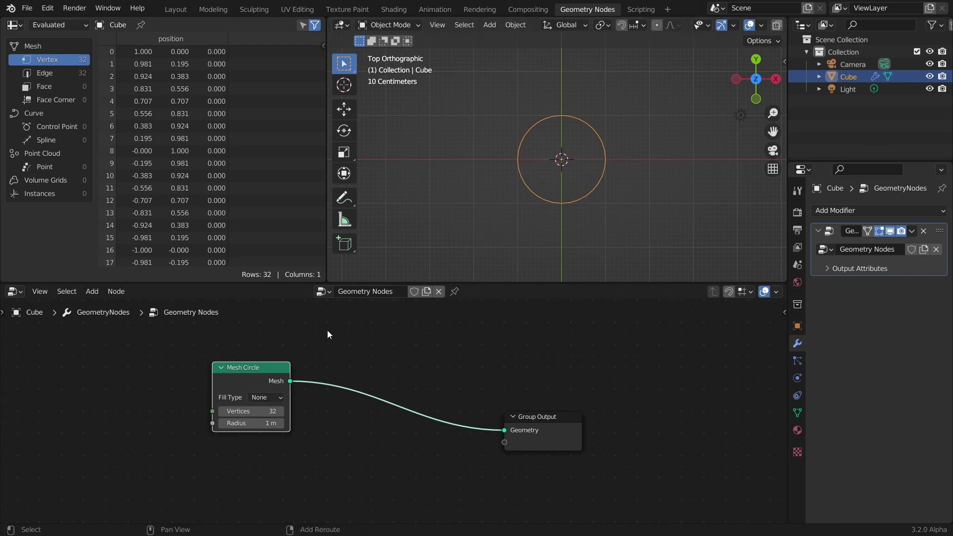
Step: Insert a Delete Geometry node between the Mesh Circle and the Group Output
{"action": "key", "text": "shift+a"}
{"action": "type", "text": "de"}
{"action": "key", "text": "Return"}
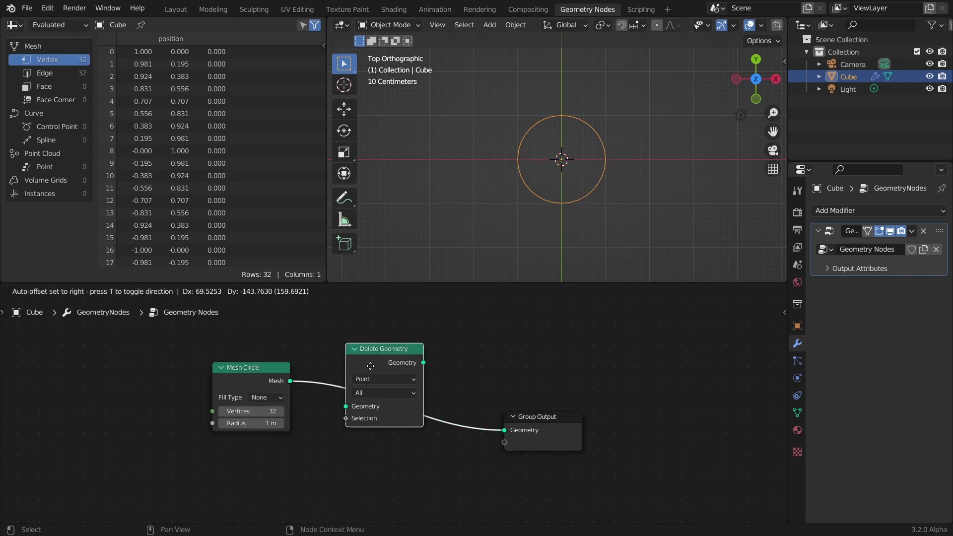
{"action": "left_click", "coordinate": [397, 364]}
{"action": "middle_click_drag", "start_coordinate": [313, 412], "coordinate": [398, 377]}
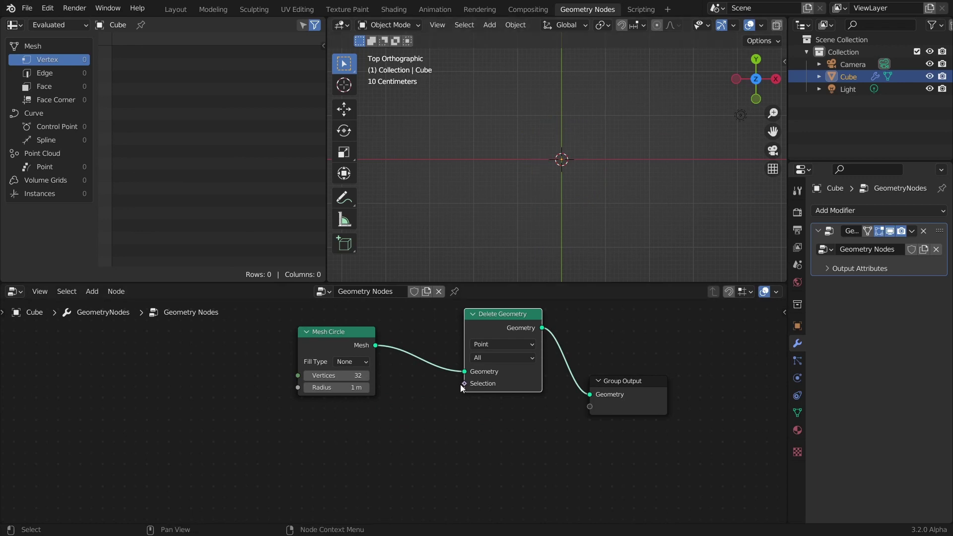
Step: Feed a Position node into Delete Geometry's Selection input
{"action": "left_click_drag", "start_coordinate": [466, 385], "coordinate": [350, 397]}
{"action": "type", "text": "pos"}
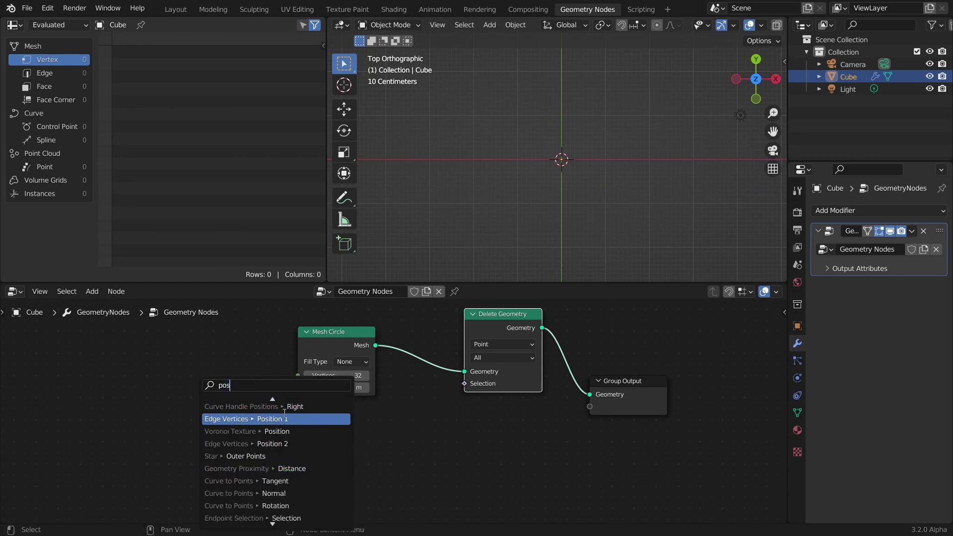
{"action": "scroll", "coordinate": [284, 411], "scroll_direction": "up", "scroll_amount": 5}
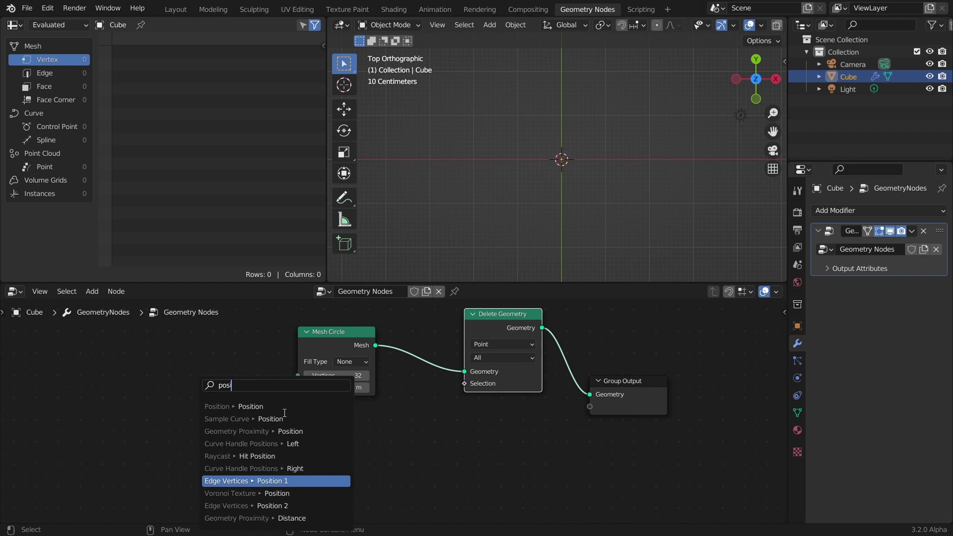
{"action": "left_click", "coordinate": [278, 396]}
{"action": "left_click", "coordinate": [198, 415]}
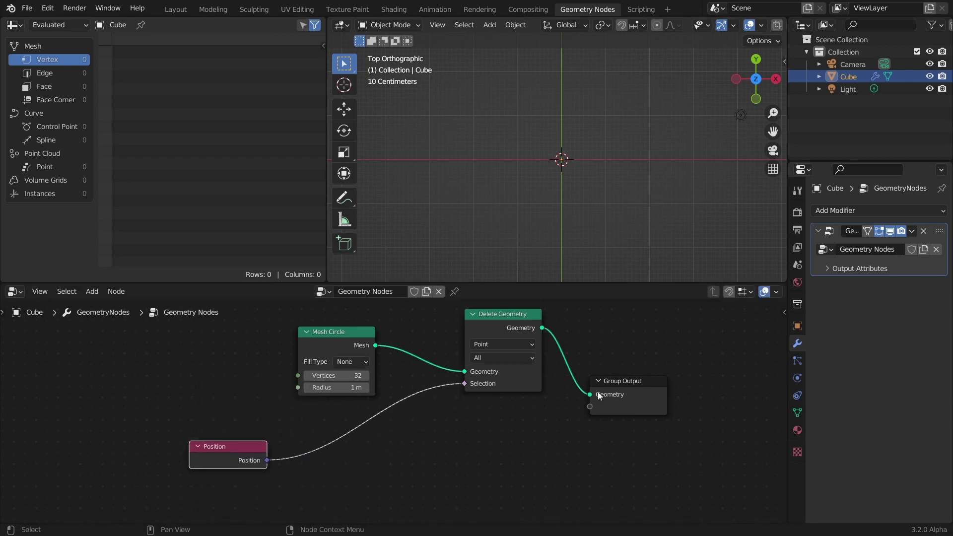
{"action": "middle_click_drag", "start_coordinate": [443, 407], "coordinate": [530, 384]}
Step: Insert a Separate XYZ node between Position and Selection
{"action": "key", "text": "shift+a"}
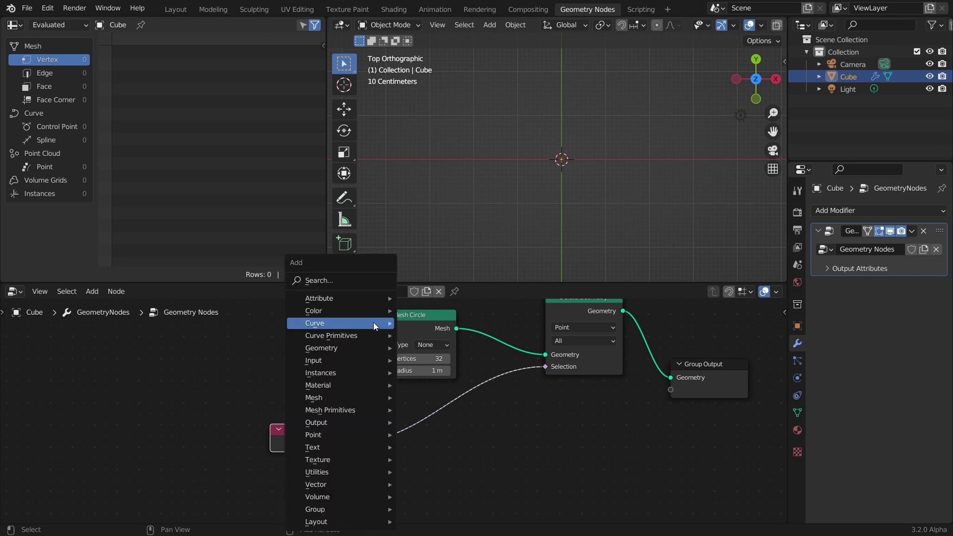
{"action": "left_click", "coordinate": [320, 279]}
{"action": "type", "text": "se"}
{"action": "key", "text": "Down"}
{"action": "key", "text": "Down"}
{"action": "key", "text": "Down"}
{"action": "key", "text": "Down"}
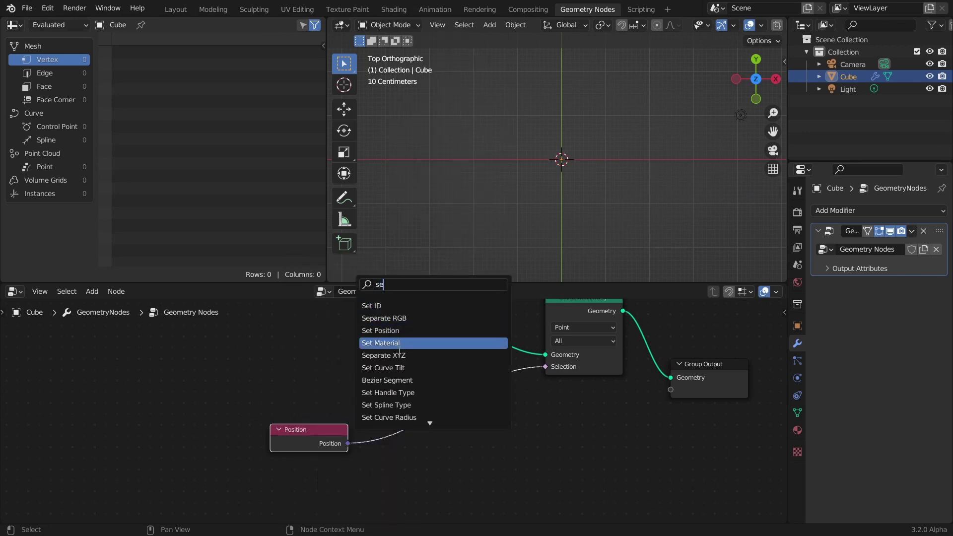
{"action": "key", "text": "Return"}
{"action": "left_click", "coordinate": [437, 451]}
{"action": "left_click_drag", "start_coordinate": [445, 389], "coordinate": [438, 406]}
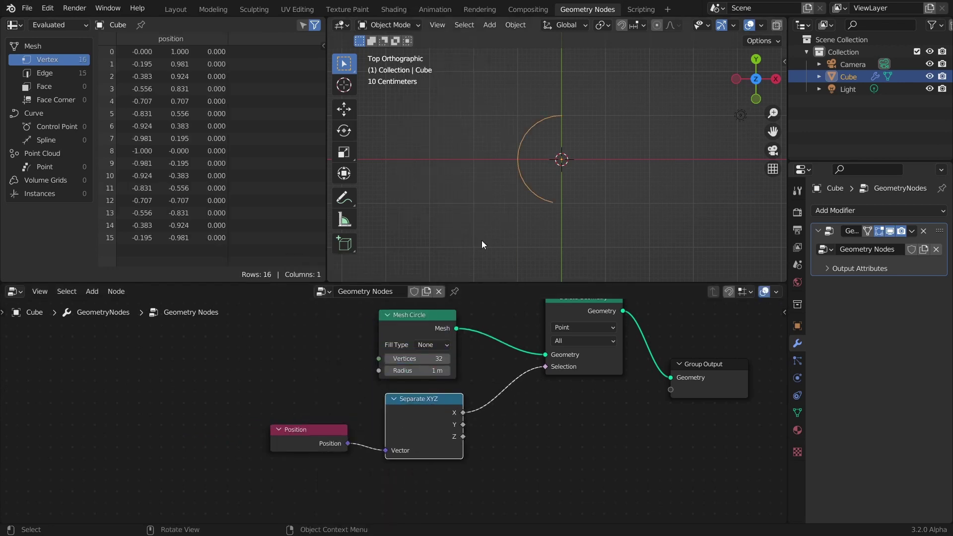
{"action": "key", "text": "d"}
Step: Drive Selection with Separate XYZ's Y output and tidy the Separate XYZ and Position nodes
{"action": "left_click_drag", "start_coordinate": [548, 104], "coordinate": [552, 235]}
{"action": "key", "text": "ctrl+z"}
{"action": "left_click_drag", "start_coordinate": [519, 160], "coordinate": [685, 153]}
{"action": "key", "text": "ctrl+z"}
{"action": "left_click_drag", "start_coordinate": [463, 424], "coordinate": [547, 367]}
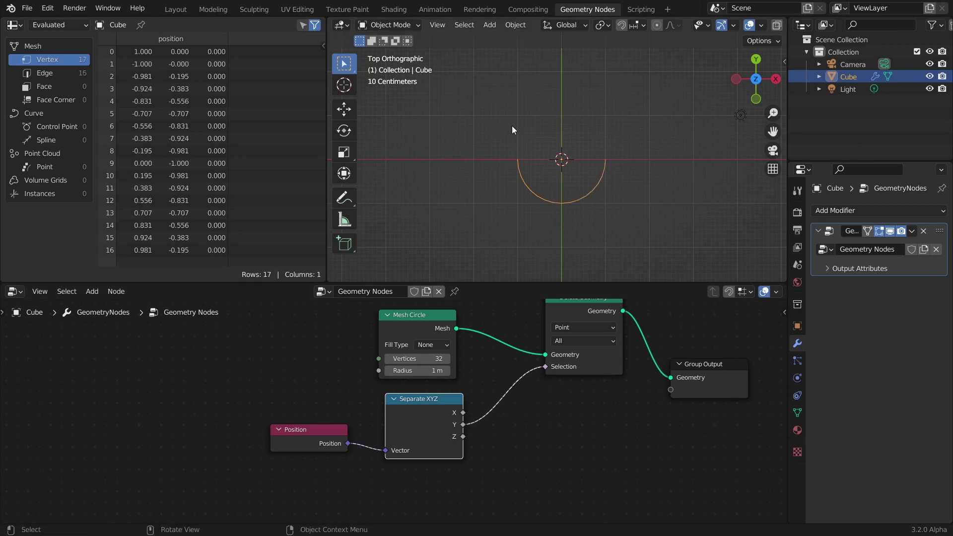
{"action": "left_click_drag", "start_coordinate": [431, 418], "coordinate": [406, 427]}
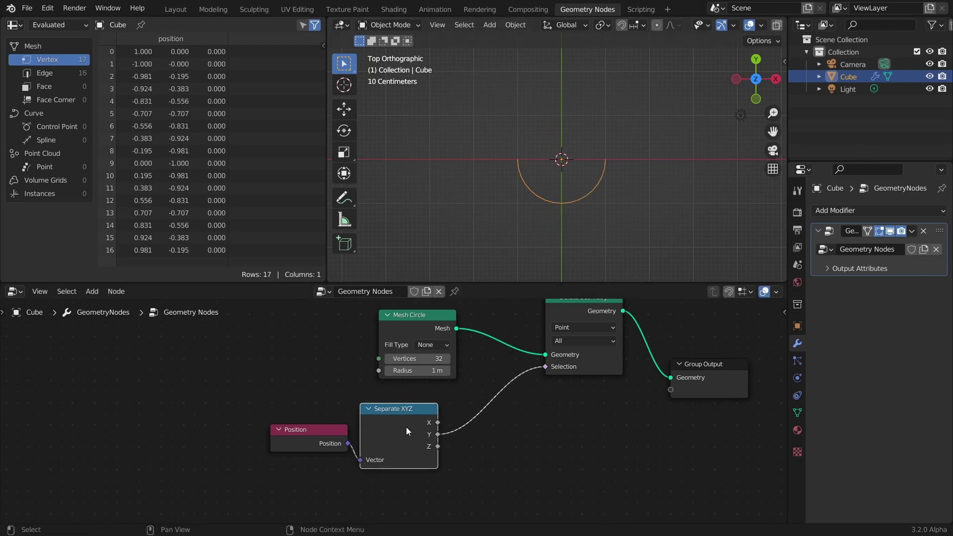
{"action": "left_click_drag", "start_coordinate": [318, 448], "coordinate": [296, 450]}
{"action": "middle_click_drag", "start_coordinate": [590, 338], "coordinate": [582, 360]}
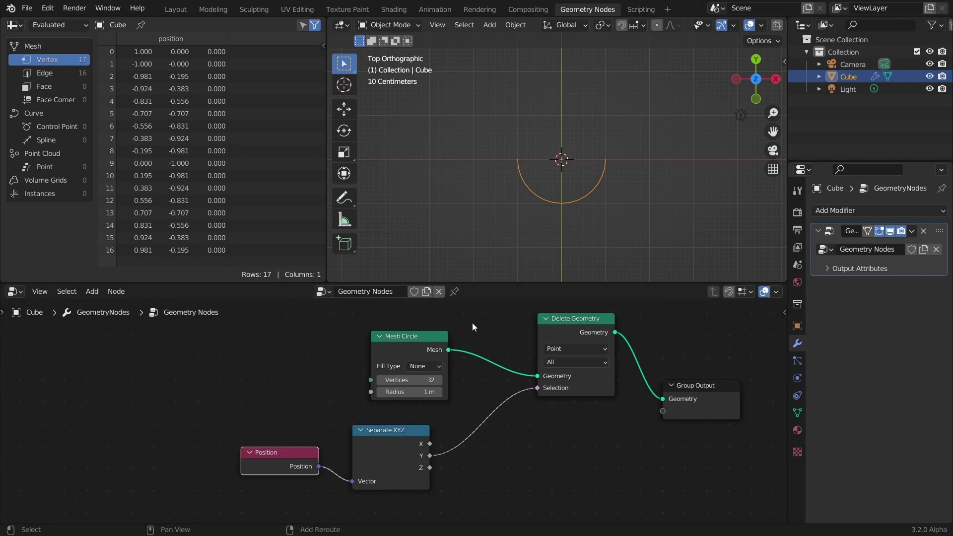
Step: Drop a Math node onto the Y-to-Selection link
{"action": "key", "text": "shift+a"}
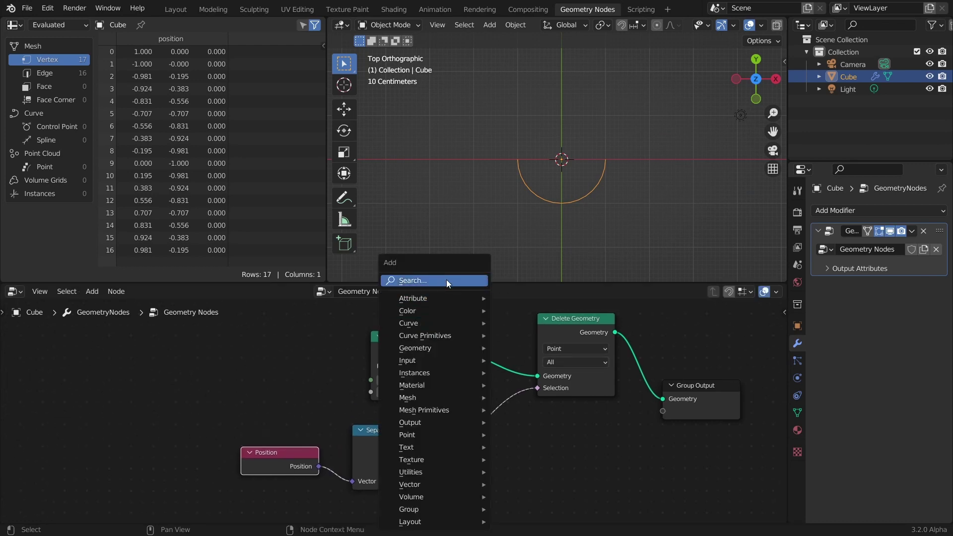
{"action": "left_click", "coordinate": [445, 280]}
{"action": "type", "text": "m"}
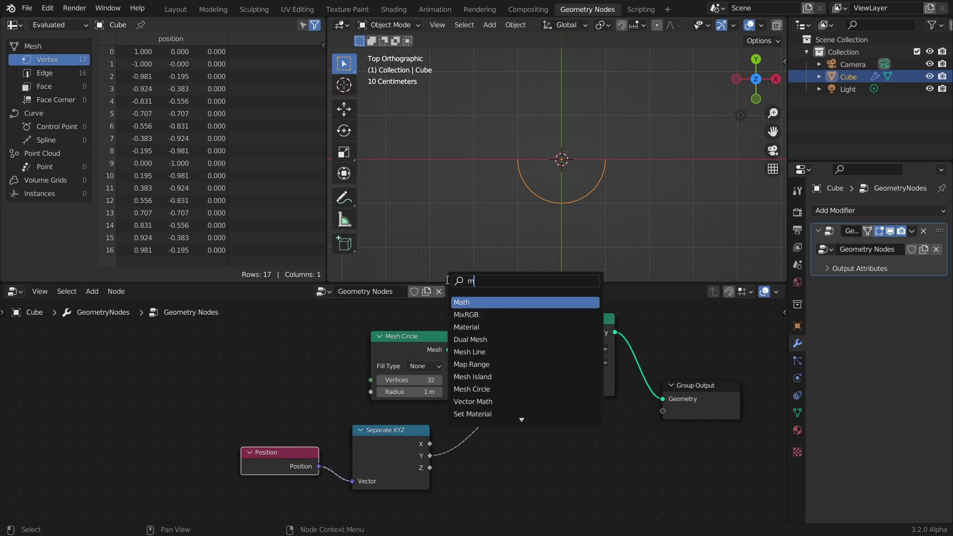
{"action": "type", "text": "ath"}
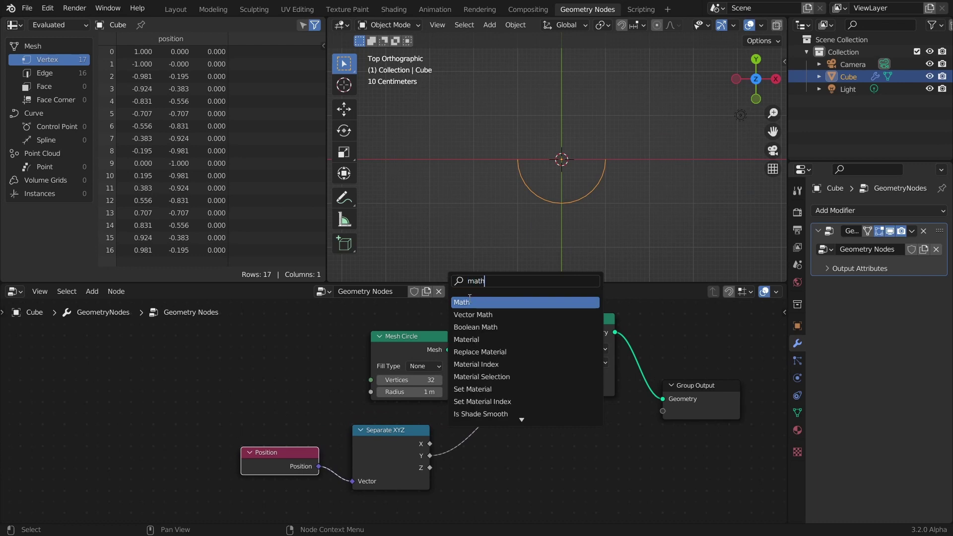
{"action": "key", "text": "Return"}
{"action": "left_click", "coordinate": [498, 414]}
Step: Set the Math node to Less Than with a threshold of 0.000
{"action": "left_click", "coordinate": [516, 430]}
{"action": "key", "text": "g"}
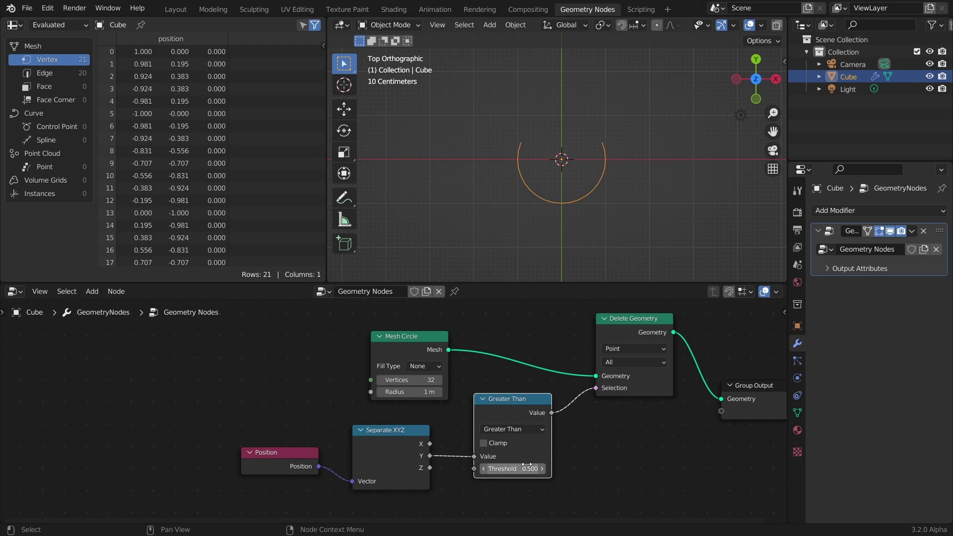
{"action": "left_click", "coordinate": [524, 427]}
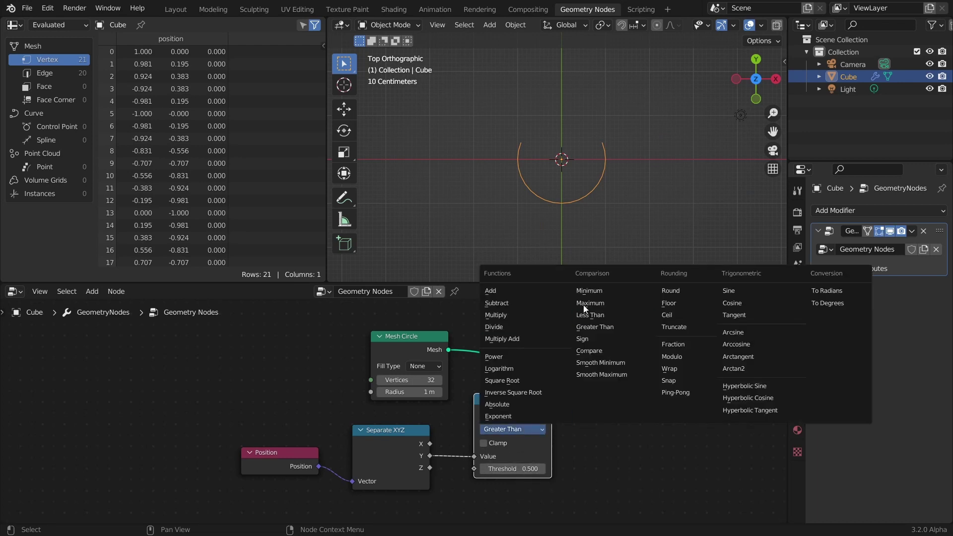
{"action": "left_click", "coordinate": [593, 313]}
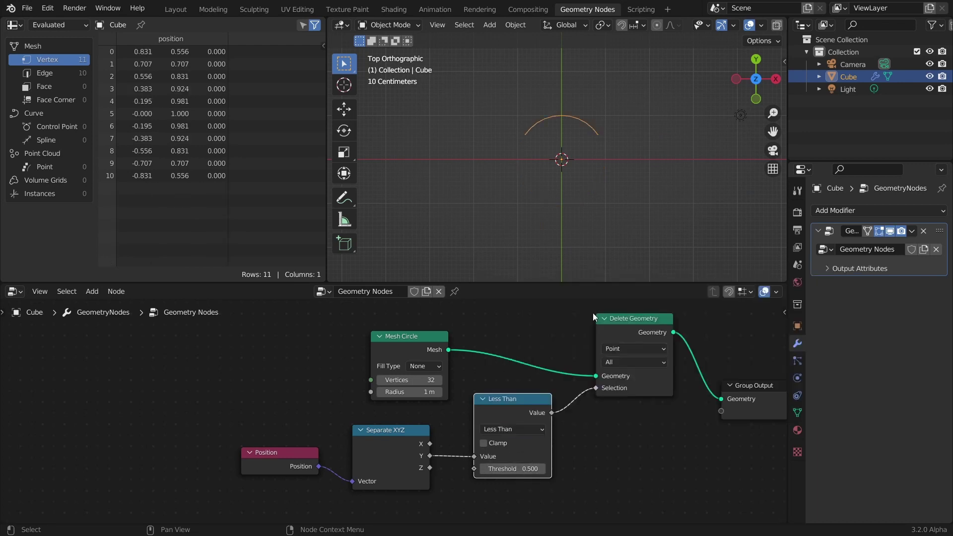
{"action": "left_click", "coordinate": [516, 469]}
{"action": "type", "text": "0"}
{"action": "key", "text": "Return"}
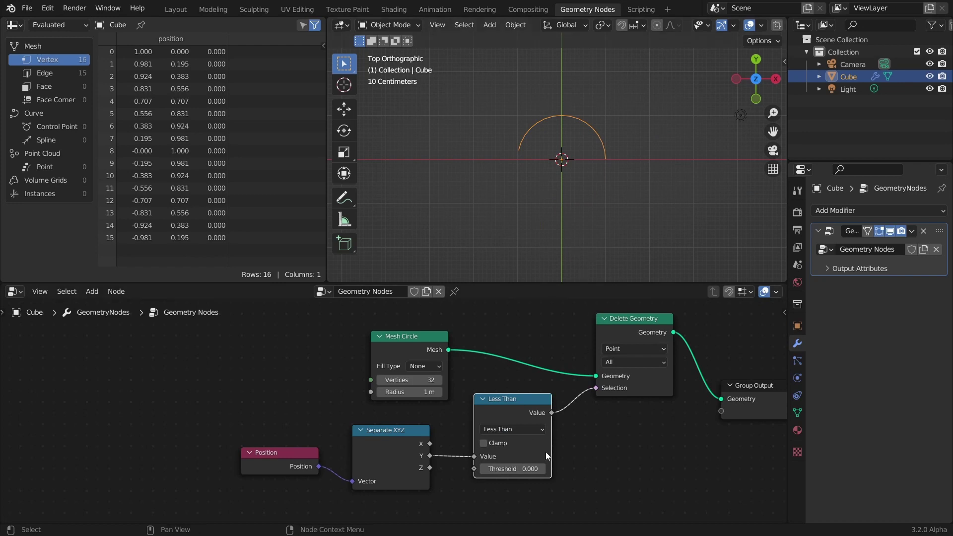
Step: Try raising the circle to 47 vertices and beyond, settling back at 47
{"action": "left_click_drag", "start_coordinate": [409, 380], "coordinate": [419, 380]}
{"action": "scroll", "coordinate": [521, 124], "scroll_direction": "up", "scroll_amount": 5}
{"action": "middle_click_drag", "start_coordinate": [420, 155], "coordinate": [453, 161], "text": "shift"}
{"action": "scroll", "coordinate": [454, 161], "scroll_direction": "up", "scroll_amount": 4}
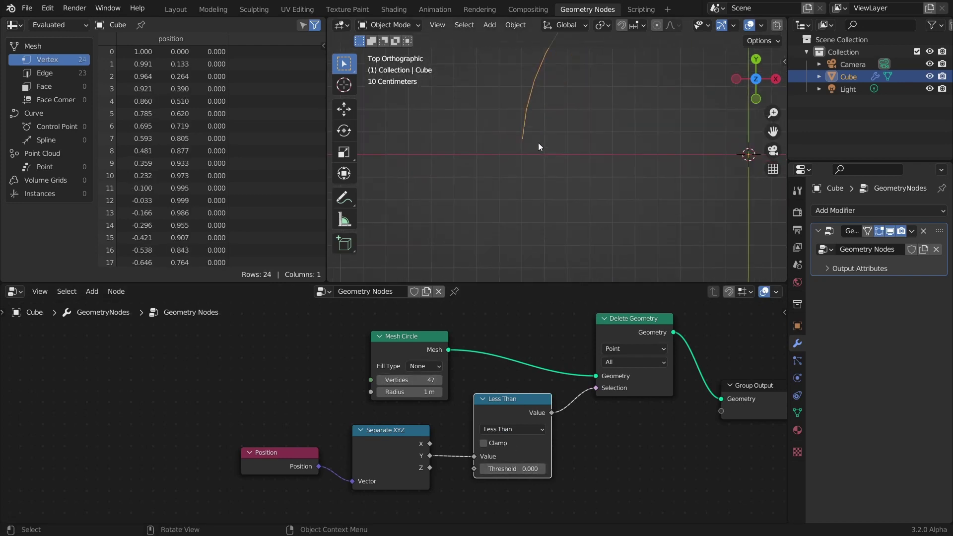
{"action": "key", "text": "d"}
{"action": "mouse_move", "coordinate": [520, 152]}
{"action": "left_mouse_down"}
{"action": "mouse_move", "coordinate": [529, 133]}
{"action": "mouse_move", "coordinate": [521, 148]}
{"action": "left_mouse_up"}
{"action": "left_click_drag", "start_coordinate": [416, 385], "coordinate": [447, 380]}
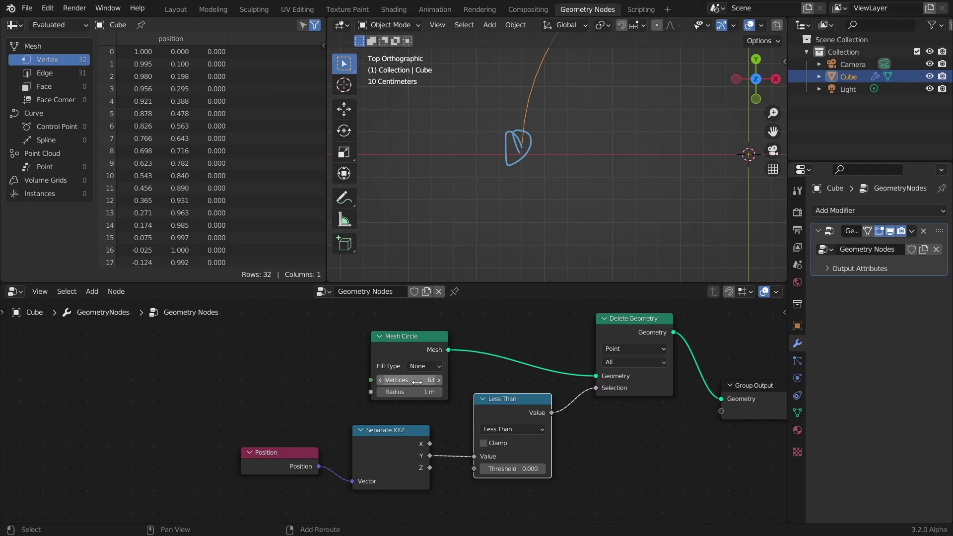
{"action": "key", "text": "ctrl+z"}
{"action": "key", "text": "ctrl+z"}
{"action": "key", "text": "ctrl+z"}
{"action": "key", "text": "KP_Decimal"}
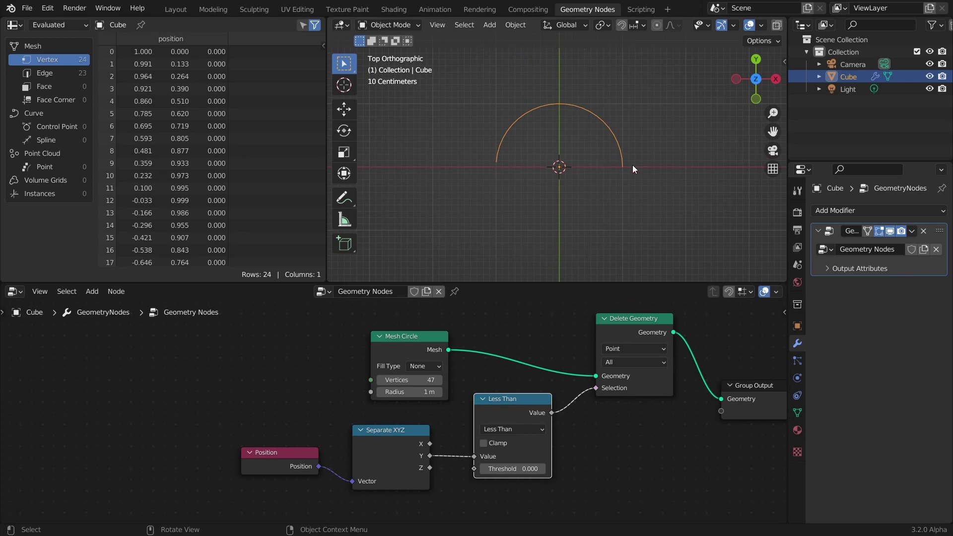
Step: Change the Less Than threshold to -0.020
{"action": "left_click_drag", "start_coordinate": [632, 165], "coordinate": [437, 173]}
{"action": "mouse_move", "coordinate": [500, 195]}
{"action": "left_mouse_down"}
{"action": "mouse_move", "coordinate": [554, 245]}
{"action": "mouse_move", "coordinate": [633, 228]}
{"action": "left_mouse_up"}
{"action": "key", "text": "ctrl+z"}
{"action": "key", "text": "ctrl+z"}
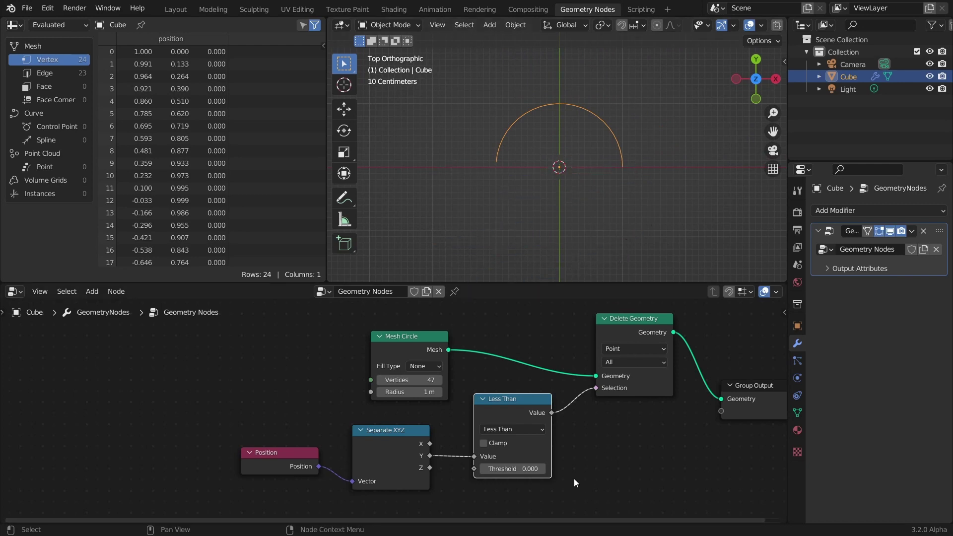
{"action": "scroll", "coordinate": [458, 115], "scroll_direction": "up", "scroll_amount": 3}
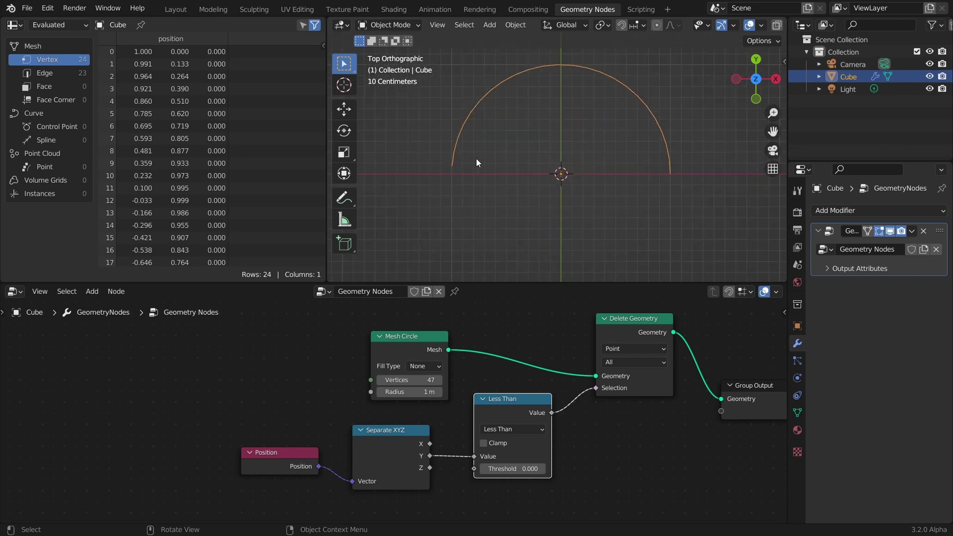
{"action": "left_click", "coordinate": [530, 469]}
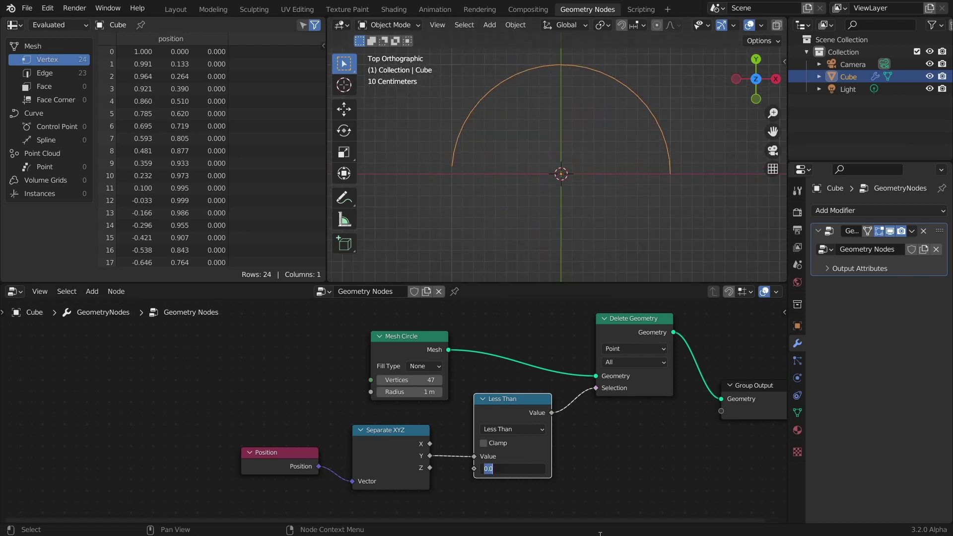
{"action": "key", "text": "BackSpace"}
{"action": "type", "text": "-.02"}
{"action": "key", "text": "Return"}
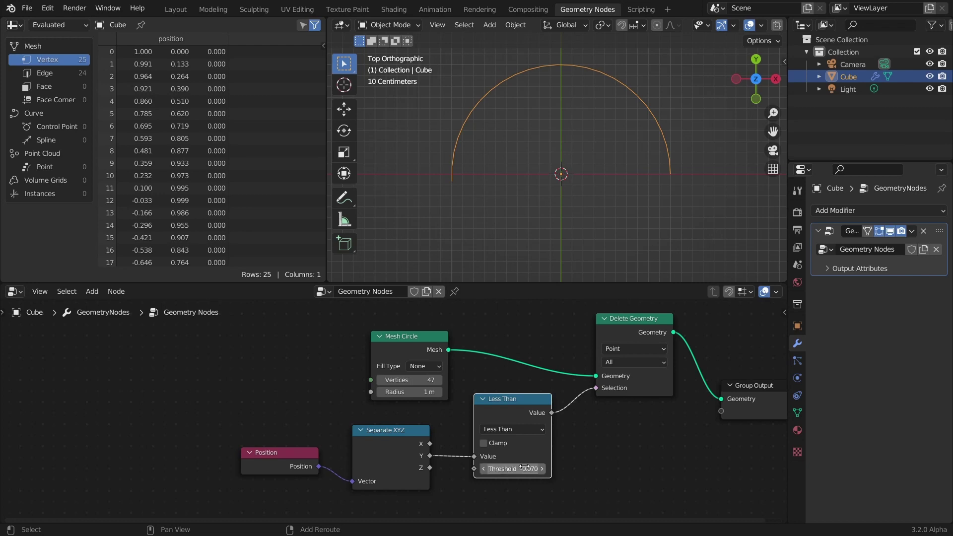
Step: Set the Mesh Circle to 100 vertices and the threshold to -0.01
{"action": "left_click", "coordinate": [409, 379]}
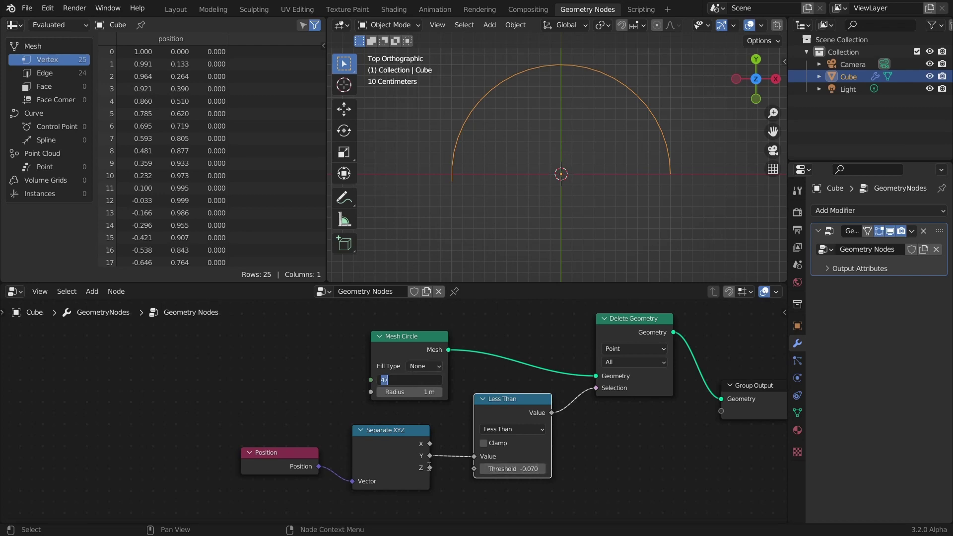
{"action": "type", "text": "100"}
{"action": "key", "text": "Return"}
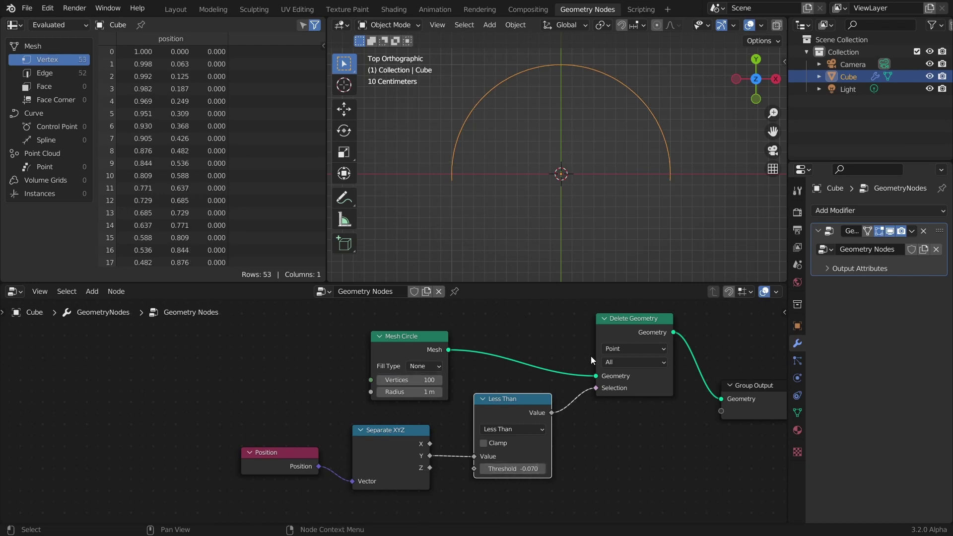
{"action": "left_click", "coordinate": [517, 468]}
{"action": "type", "text": "-0.01"}
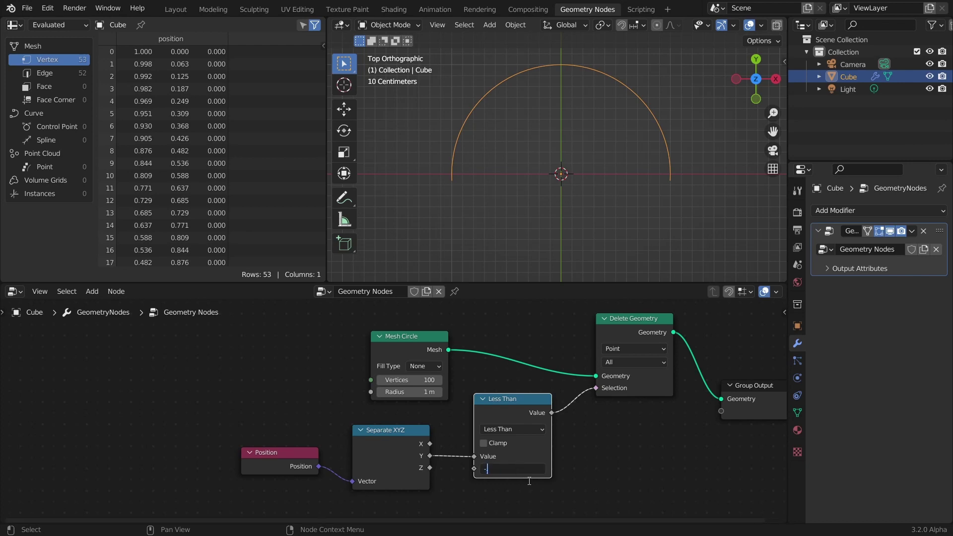
{"action": "key", "text": "Return"}
{"action": "scroll", "coordinate": [551, 139], "scroll_direction": "down", "scroll_amount": 5}
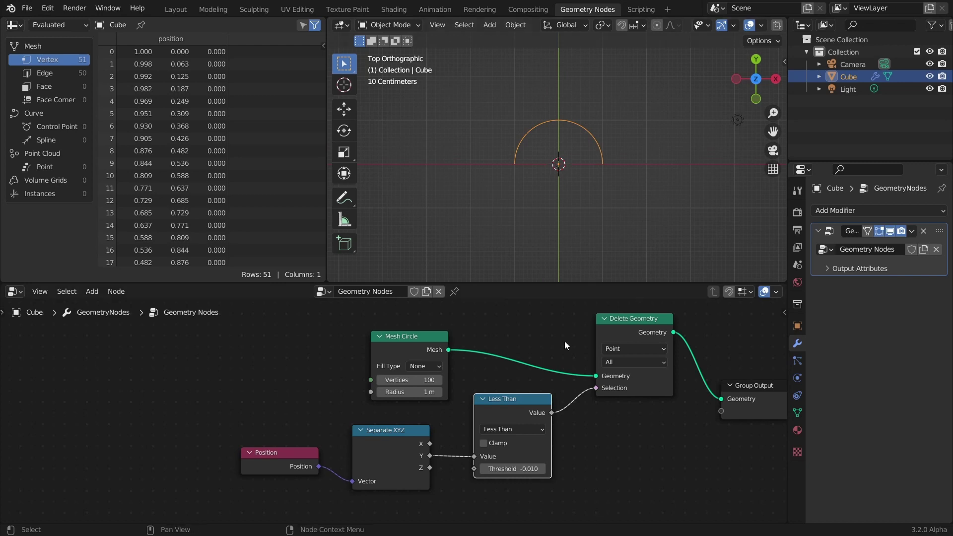
Step: Sketch and undo annotations around the half circle, panning the viewport up and right
{"action": "mouse_move", "coordinate": [595, 132]}
{"action": "left_mouse_down"}
{"action": "mouse_move", "coordinate": [507, 161]}
{"action": "mouse_move", "coordinate": [520, 270]}
{"action": "left_mouse_up"}
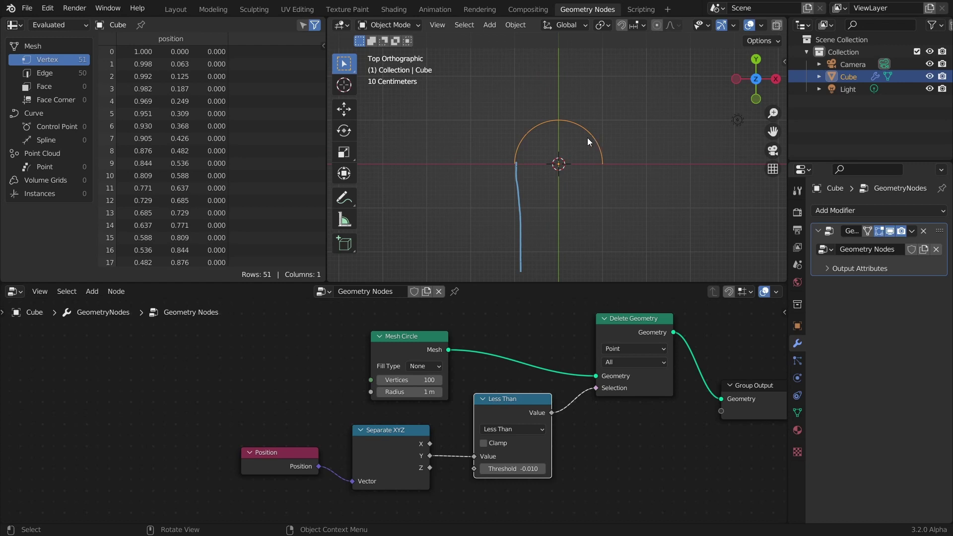
{"action": "key", "text": "ctrl+z"}
{"action": "middle_click_drag", "start_coordinate": [546, 198], "coordinate": [552, 179], "text": "shift"}
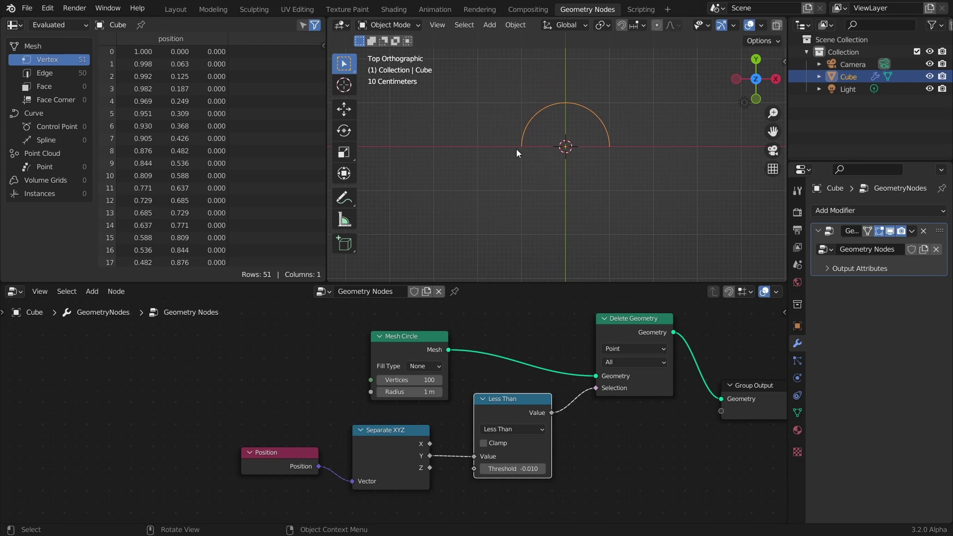
{"action": "mouse_move", "coordinate": [517, 152]}
{"action": "left_mouse_down"}
{"action": "mouse_move", "coordinate": [518, 243]}
{"action": "mouse_move", "coordinate": [505, 137]}
{"action": "mouse_move", "coordinate": [529, 207]}
{"action": "left_mouse_up"}
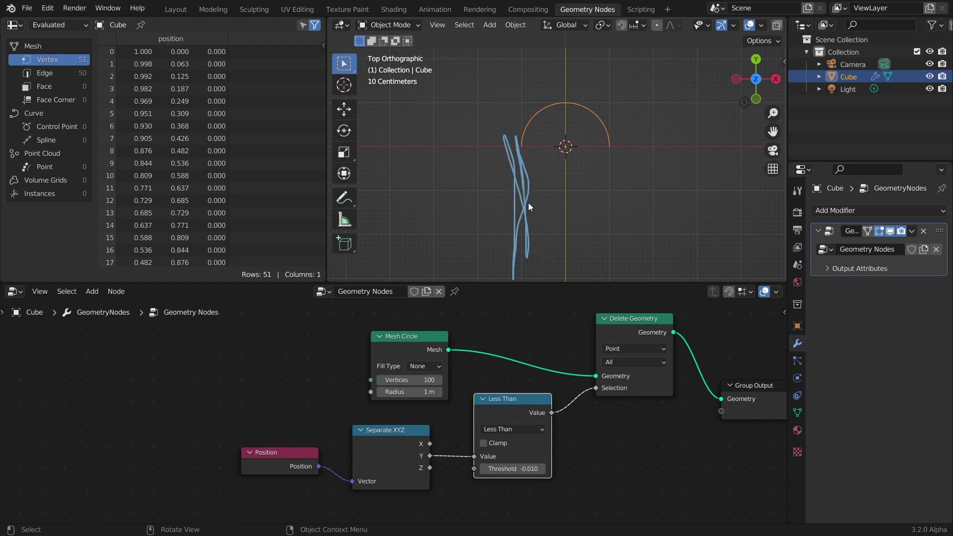
{"action": "key", "text": "ctrl+z"}
Step: Add a 10-point Mesh Line and merge it with the half circle through Join Geometry
{"action": "middle_click_drag", "start_coordinate": [529, 320], "coordinate": [474, 346]}
{"action": "key", "text": "shift+a"}
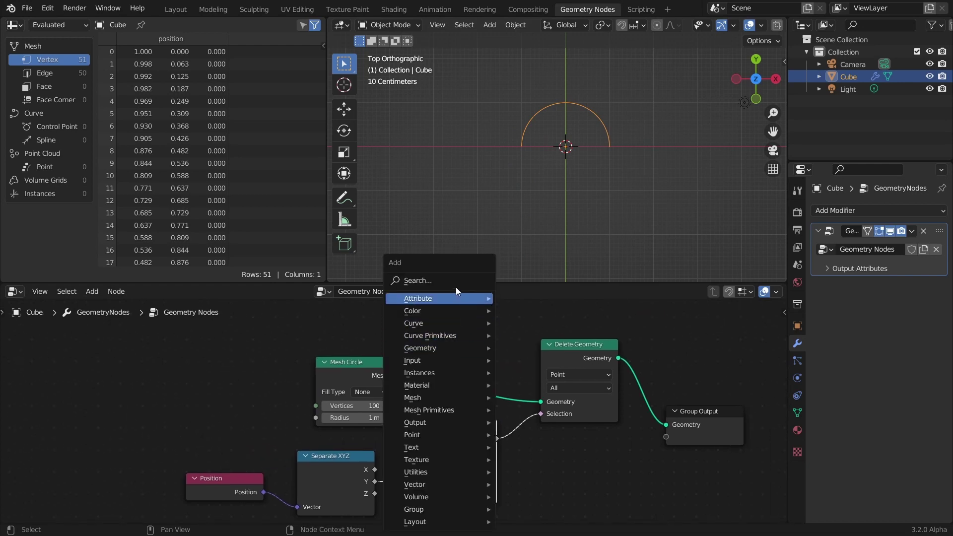
{"action": "left_click", "coordinate": [455, 280]}
{"action": "type", "text": "mesh"}
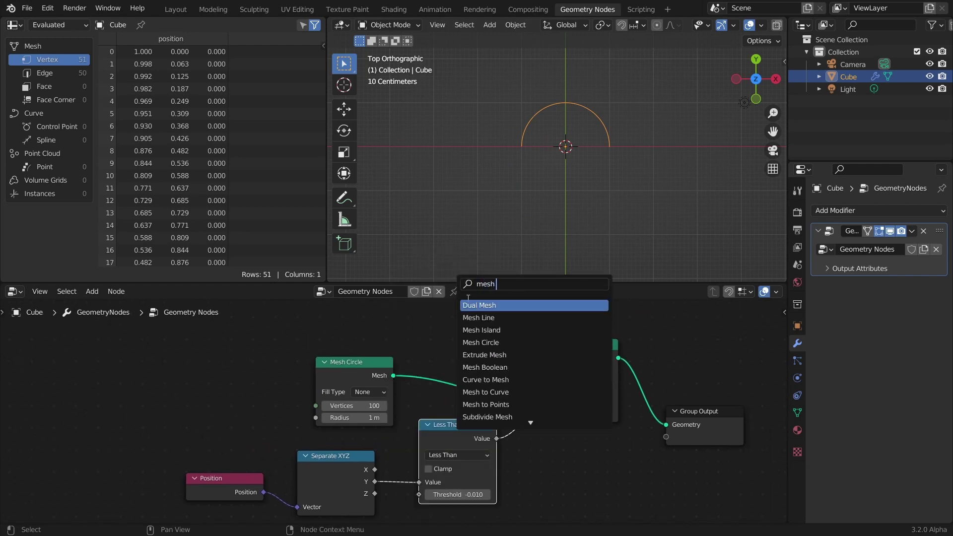
{"action": "left_click", "coordinate": [478, 317]}
{"action": "left_click", "coordinate": [569, 458]}
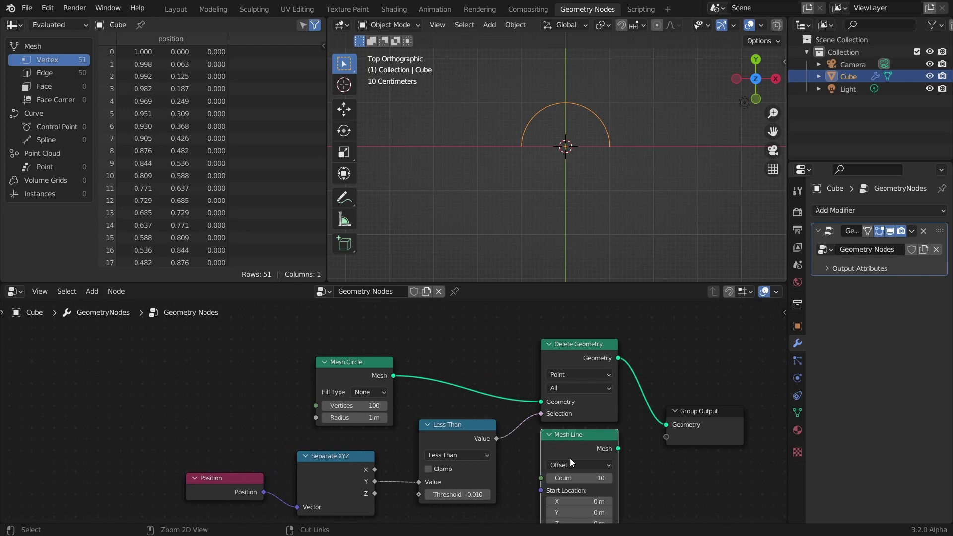
{"action": "right_click_drag", "start_coordinate": [570, 458], "coordinate": [558, 388], "text": "ctrl+shift"}
{"action": "middle_click_drag", "start_coordinate": [626, 410], "coordinate": [439, 399]}
{"action": "left_click_drag", "start_coordinate": [522, 406], "coordinate": [722, 368]}
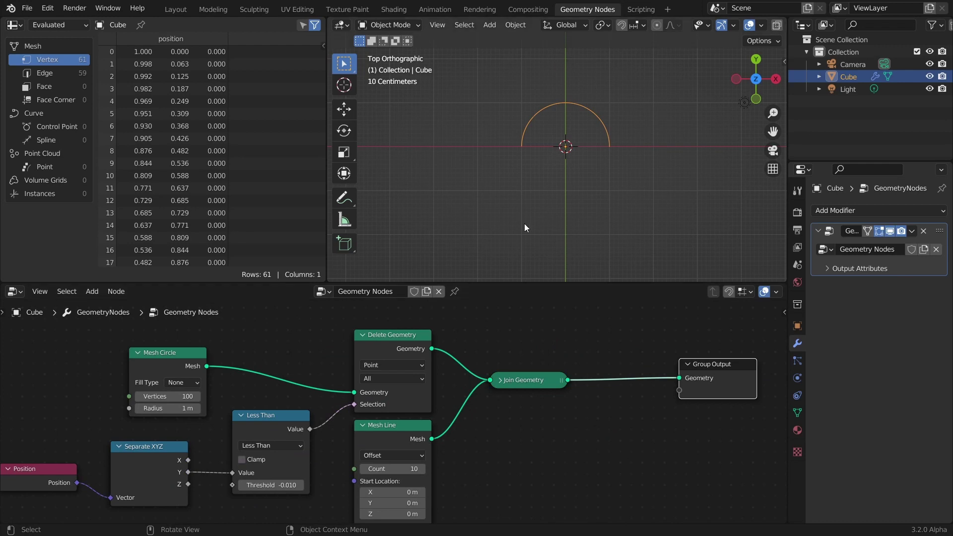
Step: Mark the arc's left end with annotations, then clear them
{"action": "key", "text": "d"}
{"action": "mouse_move", "coordinate": [519, 148]}
{"action": "left_mouse_down"}
{"action": "mouse_move", "coordinate": [521, 141]}
{"action": "mouse_move", "coordinate": [523, 265]}
{"action": "mouse_move", "coordinate": [527, 251]}
{"action": "left_mouse_up"}
{"action": "right_click_drag", "start_coordinate": [526, 278], "coordinate": [514, 258]}
{"action": "left_click_drag", "start_coordinate": [514, 257], "coordinate": [522, 142], "text": "ctrl"}
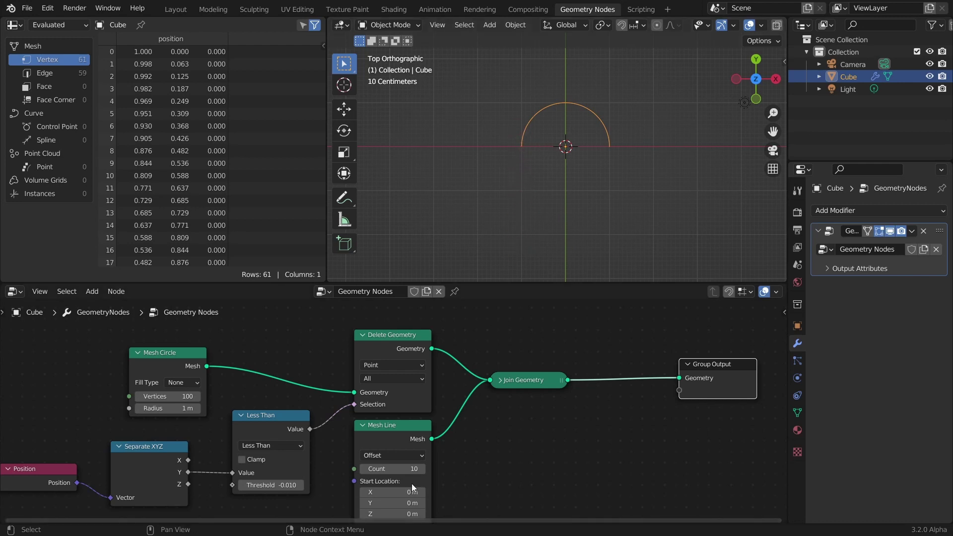
{"action": "middle_click_drag", "start_coordinate": [412, 482], "coordinate": [452, 414]}
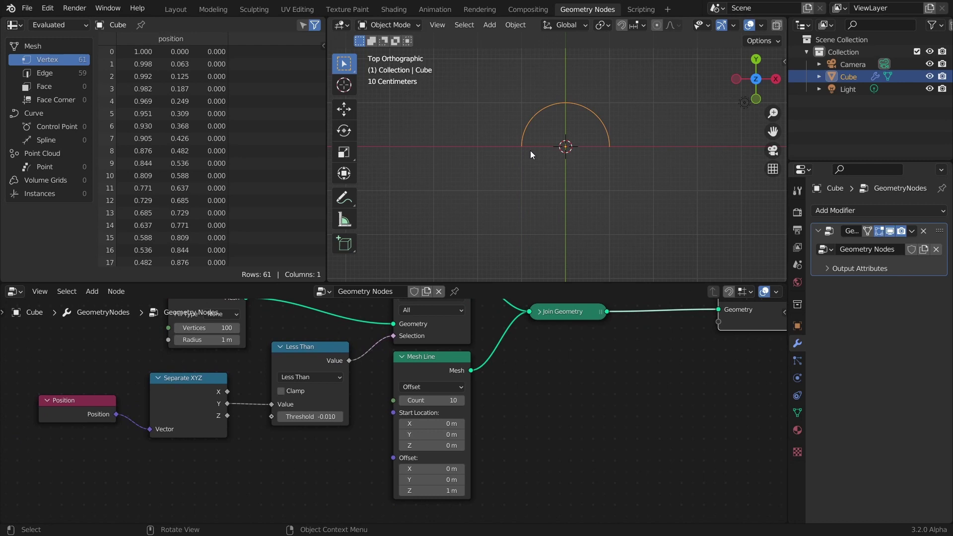
{"action": "left_click_drag", "start_coordinate": [524, 138], "coordinate": [523, 147]}
{"action": "key", "text": "ctrl+z"}
Step: Try a 2.02 m circle radius, return it to 1 m, and pull a link from Radius
{"action": "middle_click_drag", "start_coordinate": [214, 350], "coordinate": [254, 365]}
{"action": "mouse_move", "coordinate": [254, 354]}
{"action": "left_mouse_down"}
{"action": "mouse_move", "coordinate": [287, 354]}
{"action": "mouse_move", "coordinate": [240, 355]}
{"action": "mouse_move", "coordinate": [289, 354]}
{"action": "mouse_move", "coordinate": [248, 355]}
{"action": "left_mouse_up"}
{"action": "key", "text": "ctrl+z"}
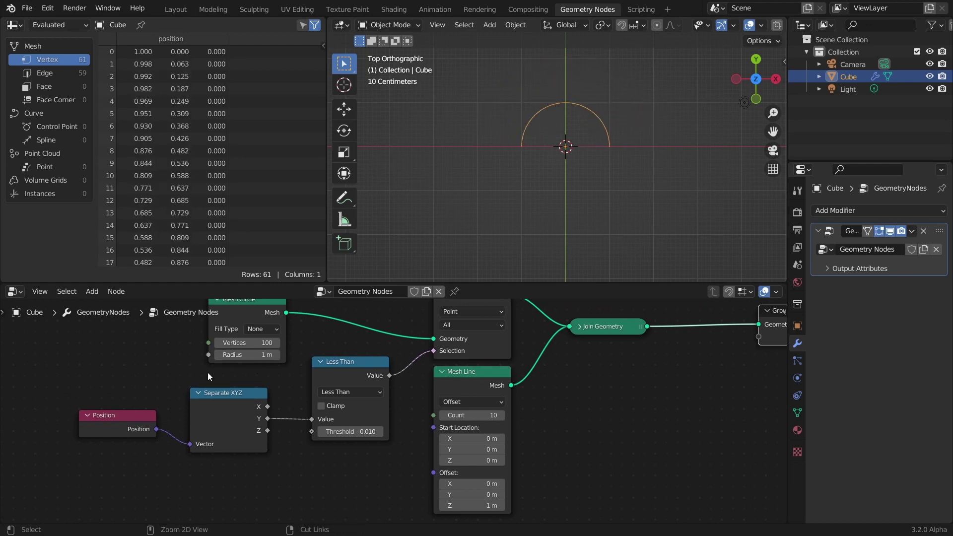
{"action": "middle_click_drag", "start_coordinate": [208, 373], "coordinate": [351, 389]}
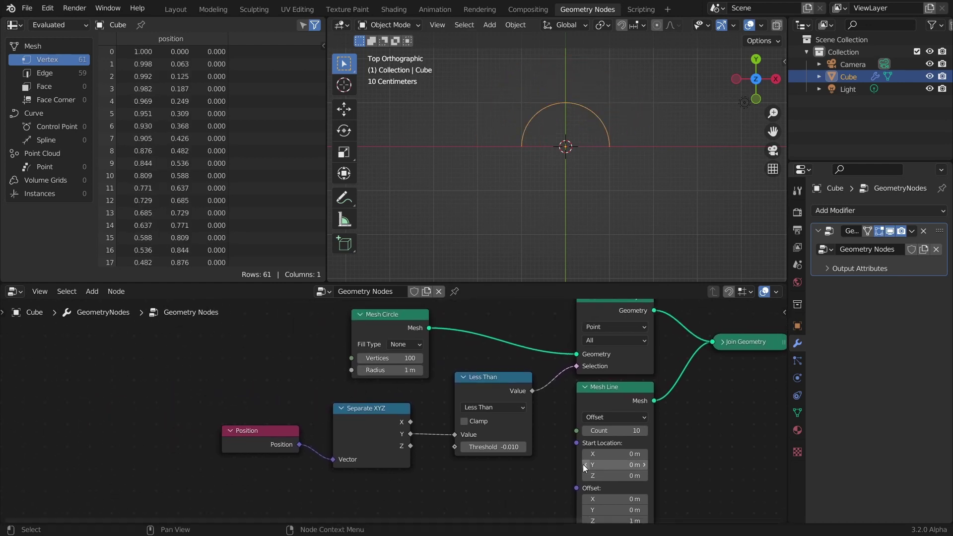
{"action": "left_click_drag", "start_coordinate": [351, 369], "coordinate": [269, 361]}
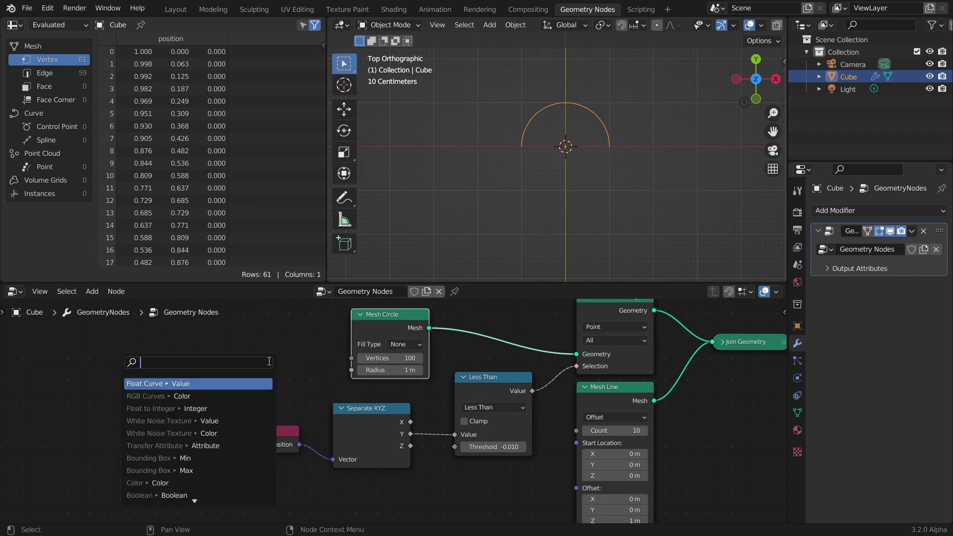
Step: Drive the circle's Radius with a new Value node and branch a Divide math node off it
{"action": "type", "text": "va"}
{"action": "key", "text": "Return"}
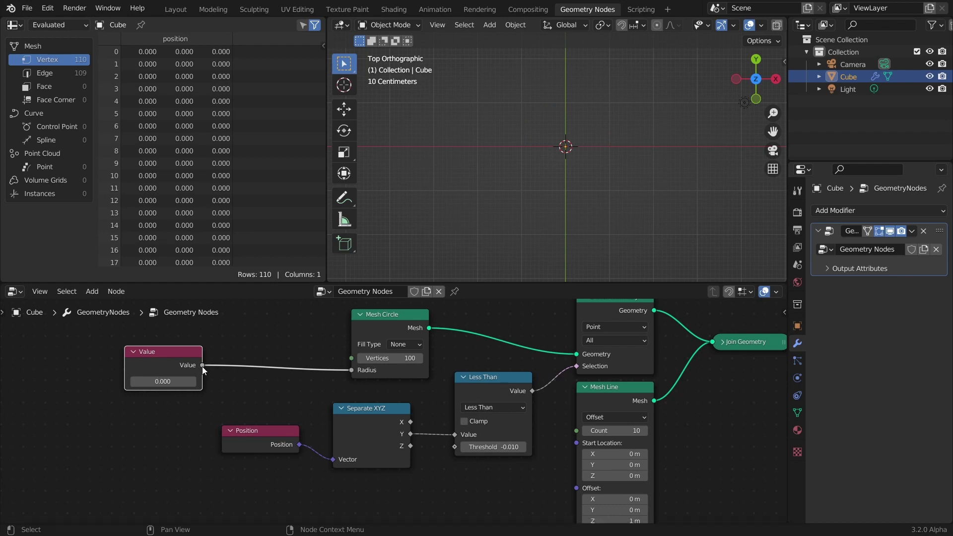
{"action": "left_click_drag", "start_coordinate": [201, 364], "coordinate": [350, 386]}
{"action": "type", "text": "math"}
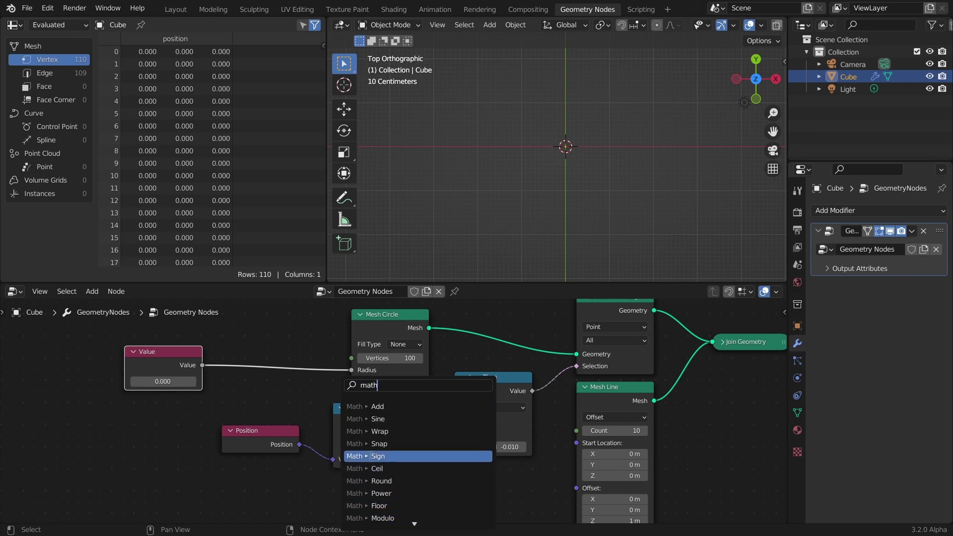
{"action": "key", "text": "ctrl+a"}
{"action": "type", "text": "divid"}
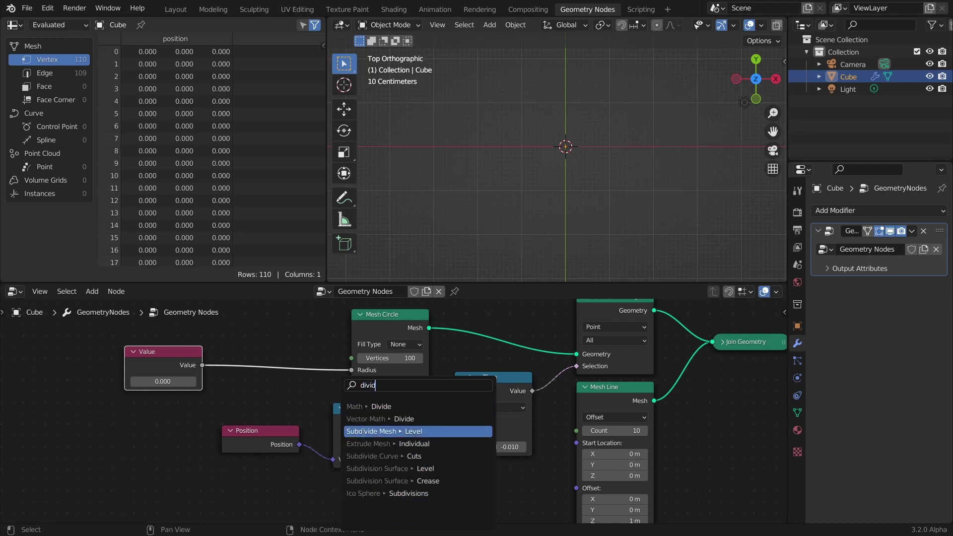
{"action": "left_click", "coordinate": [357, 406]}
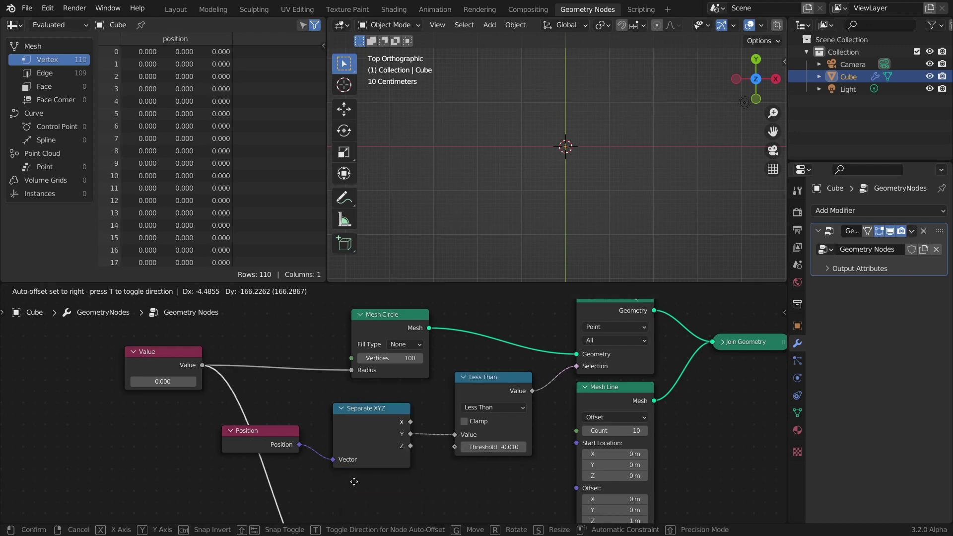
{"action": "left_click", "coordinate": [349, 420]}
{"action": "middle_click_drag", "start_coordinate": [368, 458], "coordinate": [355, 417]}
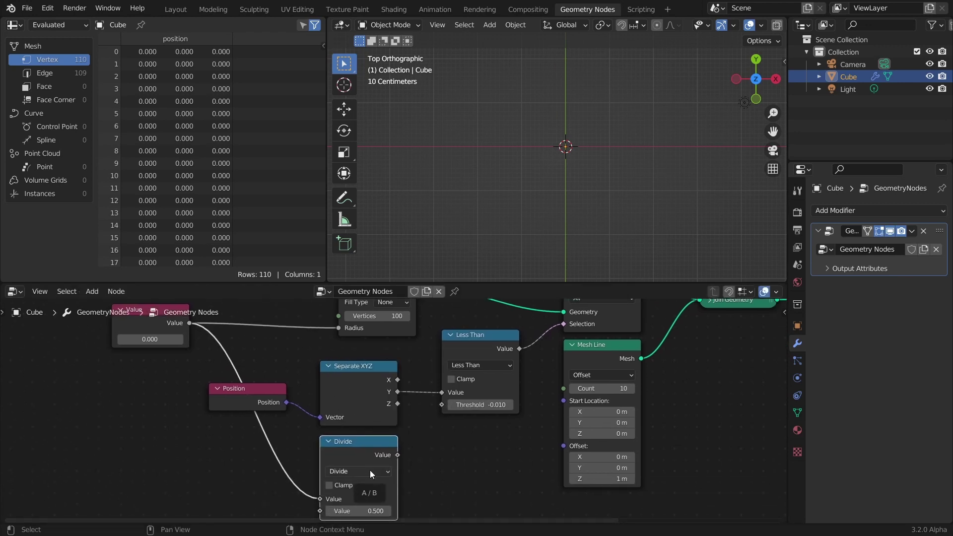
Step: Switch the math node to Multiply with a second value of -1
{"action": "left_click", "coordinate": [370, 471]}
{"action": "left_click", "coordinate": [367, 459]}
{"action": "left_click", "coordinate": [375, 510]}
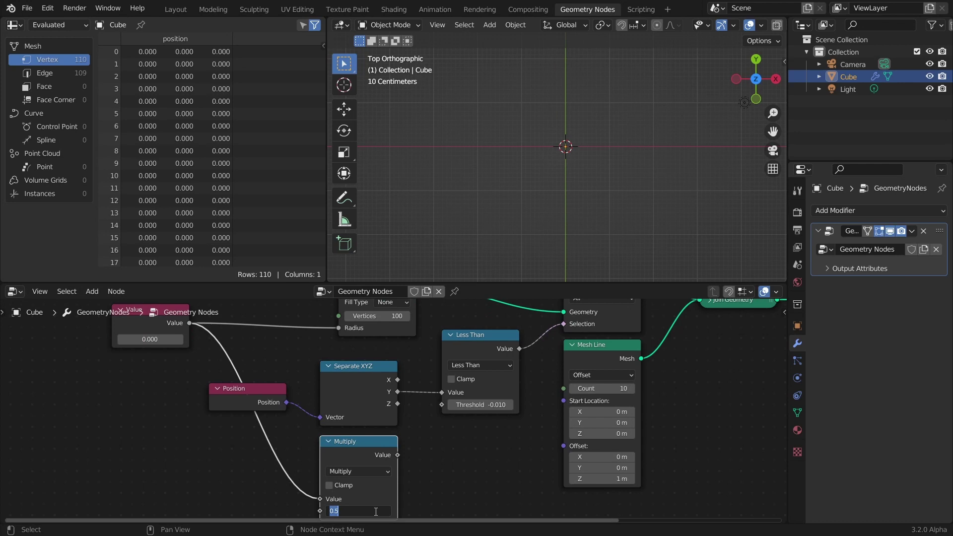
{"action": "key", "text": "BackSpace"}
{"action": "type", "text": "-1"}
{"action": "key", "text": "Return"}
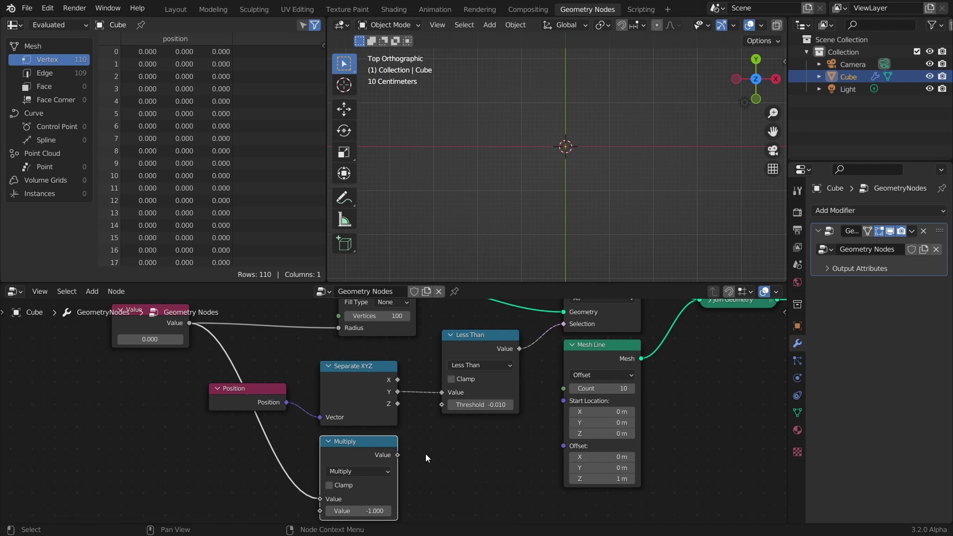
Step: Feed the Multiply result into a Combine XYZ X for Mesh Line's Start Location, with Offset Z 0
{"action": "left_click_drag", "start_coordinate": [397, 456], "coordinate": [433, 447]}
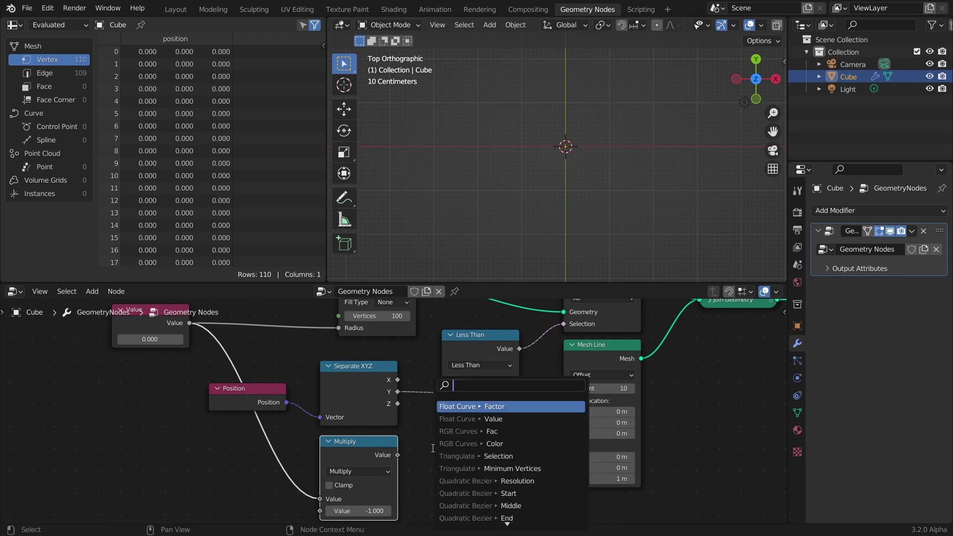
{"action": "type", "text": "com"}
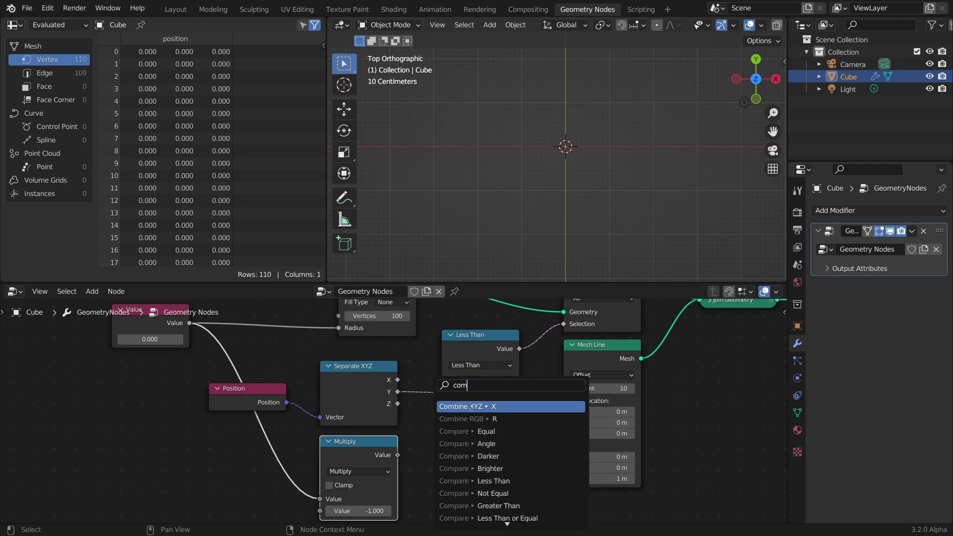
{"action": "left_click", "coordinate": [468, 405]}
{"action": "left_click", "coordinate": [462, 399]}
{"action": "left_click_drag", "start_coordinate": [503, 449], "coordinate": [575, 413]}
{"action": "left_click", "coordinate": [608, 445]}
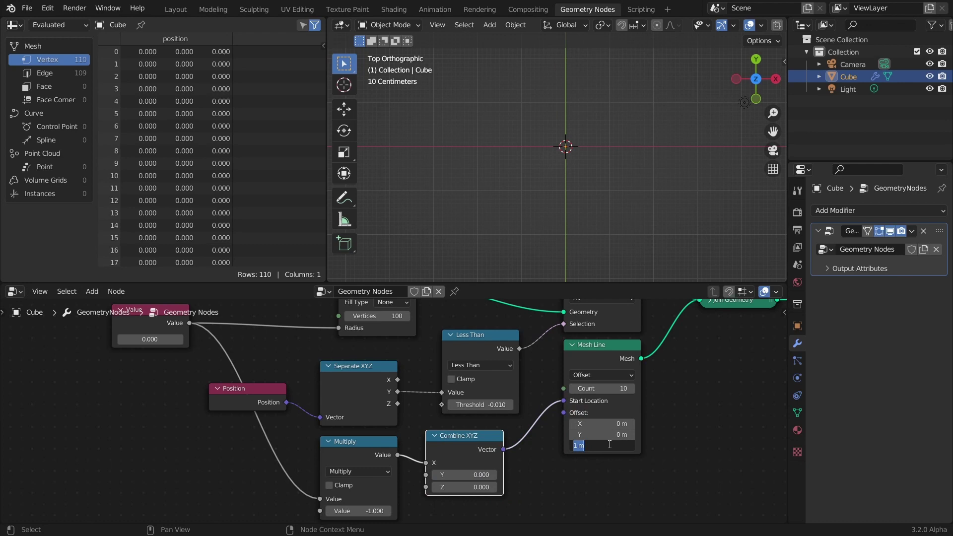
{"action": "type", "text": "0"}
{"action": "key", "text": "Return"}
Step: Raise Mesh Line's Offset Y to about 0.24 m and route Delete Geometry straight to the output
{"action": "middle_click_drag", "start_coordinate": [666, 342], "coordinate": [579, 385]}
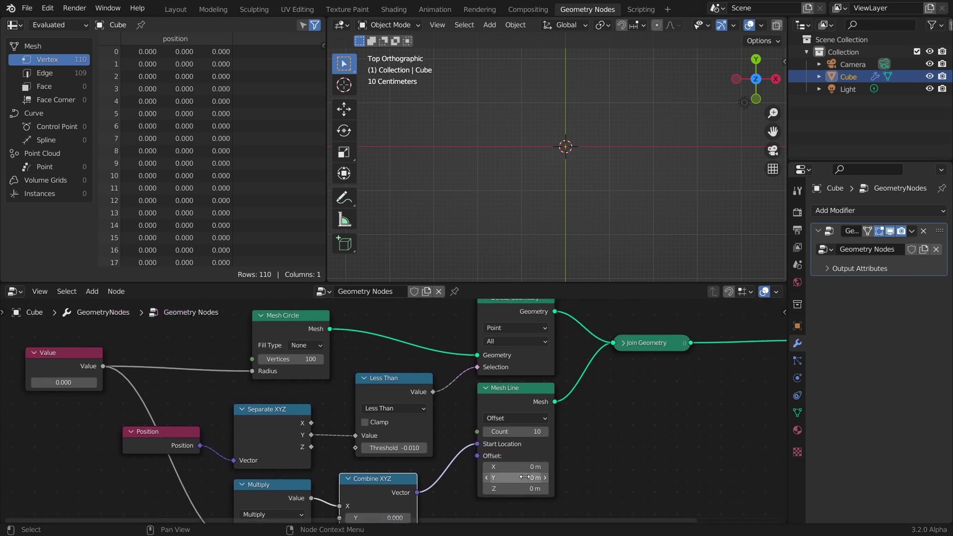
{"action": "left_click_drag", "start_coordinate": [525, 476], "coordinate": [538, 477]}
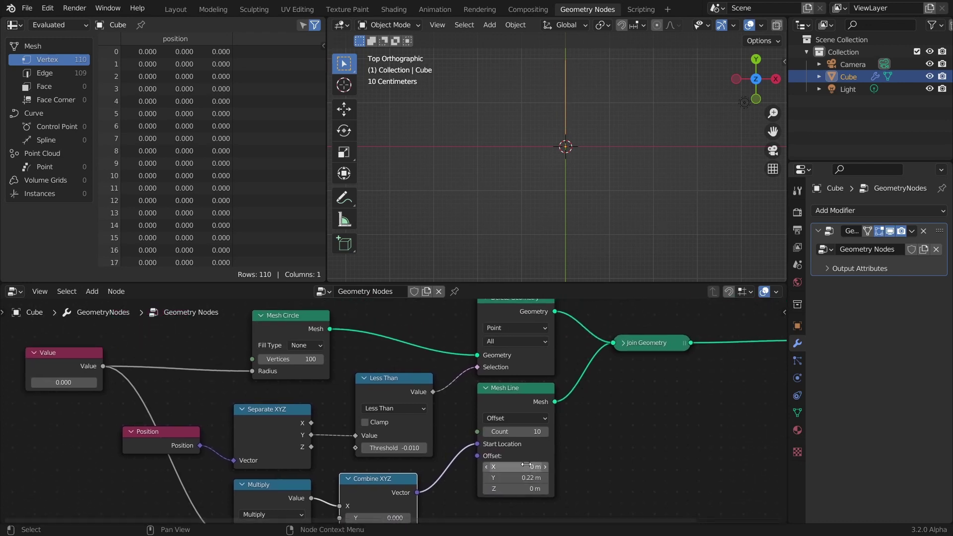
{"action": "middle_click_drag", "start_coordinate": [530, 346], "coordinate": [486, 373]}
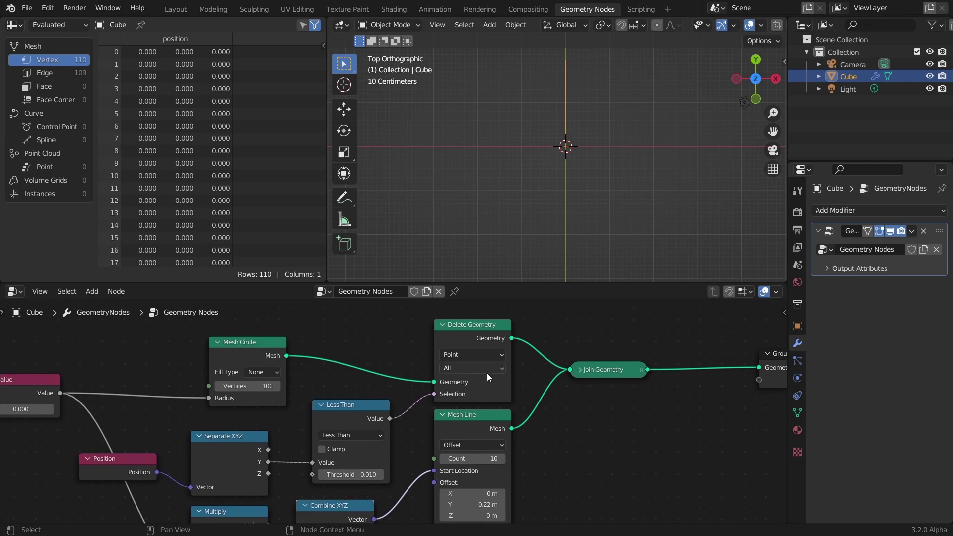
{"action": "left_click", "coordinate": [489, 326], "text": "ctrl+shift"}
Step: Set the radius Value node to 1
{"action": "middle_click_drag", "start_coordinate": [269, 401], "coordinate": [378, 394]}
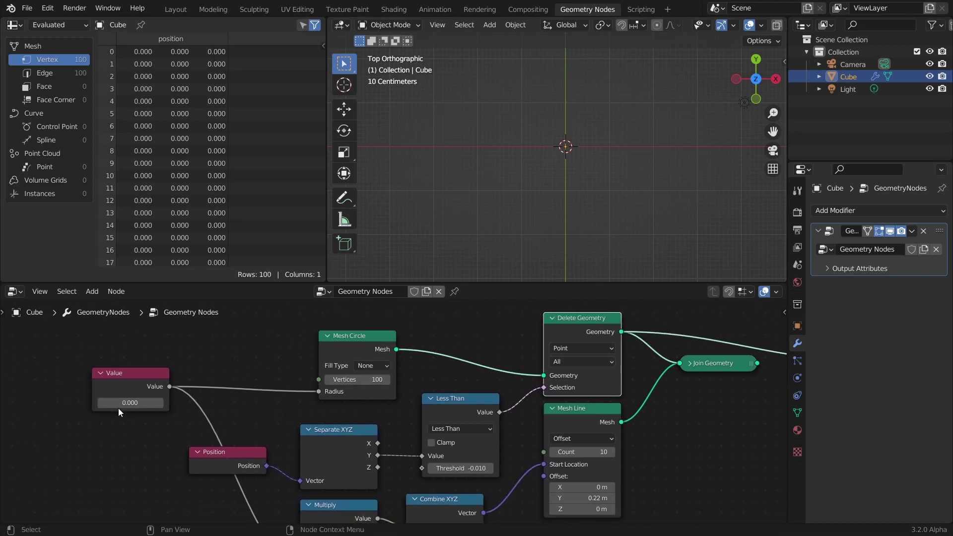
{"action": "left_click", "coordinate": [122, 402]}
{"action": "type", "text": "1"}
{"action": "key", "text": "Return"}
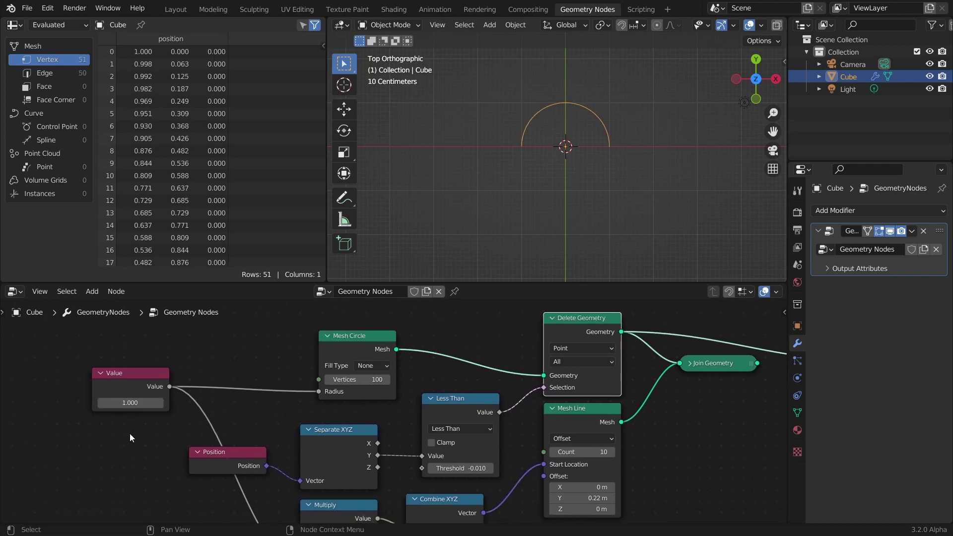
Step: Reconnect Join Geometry to the output and set Mesh Line's Offset Y to -0.28 m
{"action": "middle_click_drag", "start_coordinate": [773, 330], "coordinate": [646, 340]}
{"action": "left_click", "coordinate": [575, 380], "text": "ctrl+shift"}
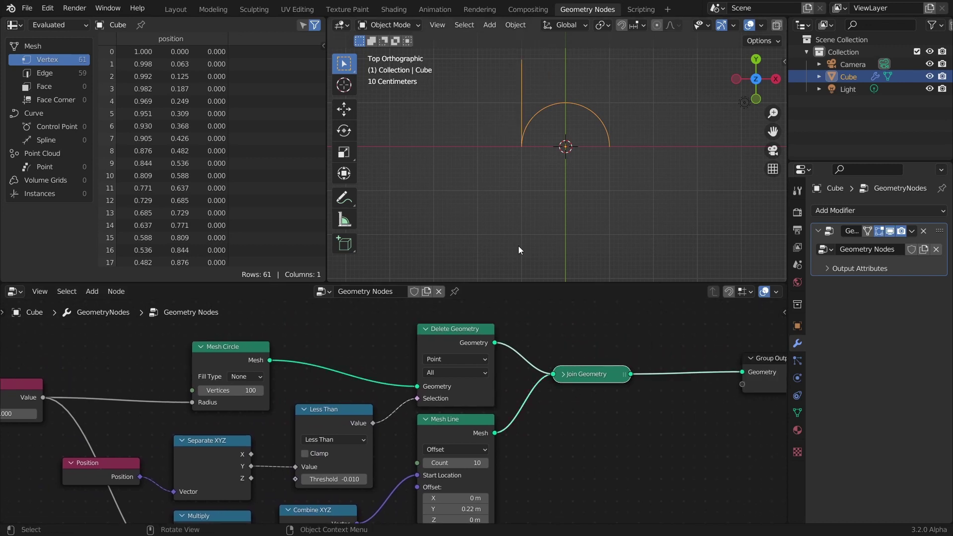
{"action": "middle_click_drag", "start_coordinate": [480, 391], "coordinate": [506, 312]}
{"action": "left_click", "coordinate": [455, 509]}
{"action": "type", "text": "-0.01"}
{"action": "key", "text": "Return"}
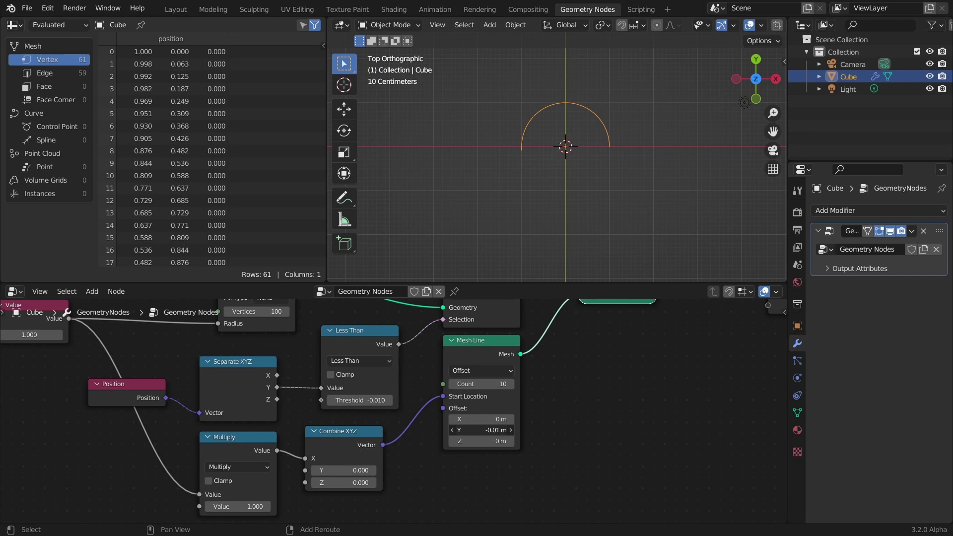
{"action": "left_click_drag", "start_coordinate": [480, 429], "coordinate": [462, 429]}
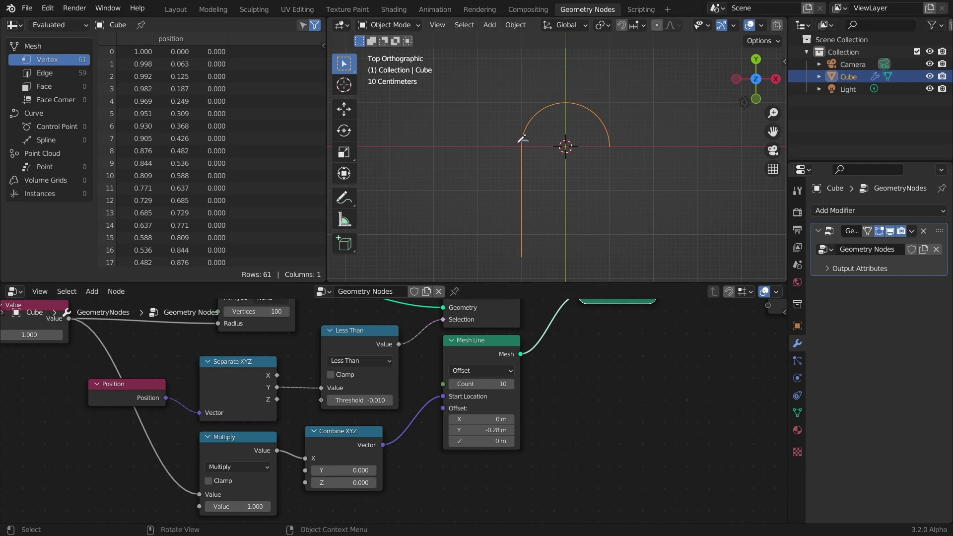
Step: Annotate the arc's left end and the straight leg in the viewport
{"action": "mouse_move", "coordinate": [521, 139]}
{"action": "left_mouse_down"}
{"action": "mouse_move", "coordinate": [536, 148]}
{"action": "mouse_move", "coordinate": [527, 141]}
{"action": "mouse_move", "coordinate": [540, 140]}
{"action": "left_mouse_up"}
{"action": "key", "text": "ctrl+z"}
{"action": "key", "text": "ctrl+z"}
{"action": "key", "text": "ctrl+z"}
{"action": "mouse_move", "coordinate": [516, 147]}
{"action": "left_mouse_down"}
{"action": "mouse_move", "coordinate": [516, 267]}
{"action": "mouse_move", "coordinate": [510, 252]}
{"action": "mouse_move", "coordinate": [524, 252]}
{"action": "left_mouse_up"}
{"action": "scroll", "coordinate": [558, 315], "scroll_direction": "down", "scroll_amount": 2}
Step: Duplicate the Combine XYZ node and connect the copy to Mesh Line's Offset
{"action": "middle_click_drag", "start_coordinate": [367, 431], "coordinate": [409, 392]}
{"action": "left_click", "coordinate": [409, 393]}
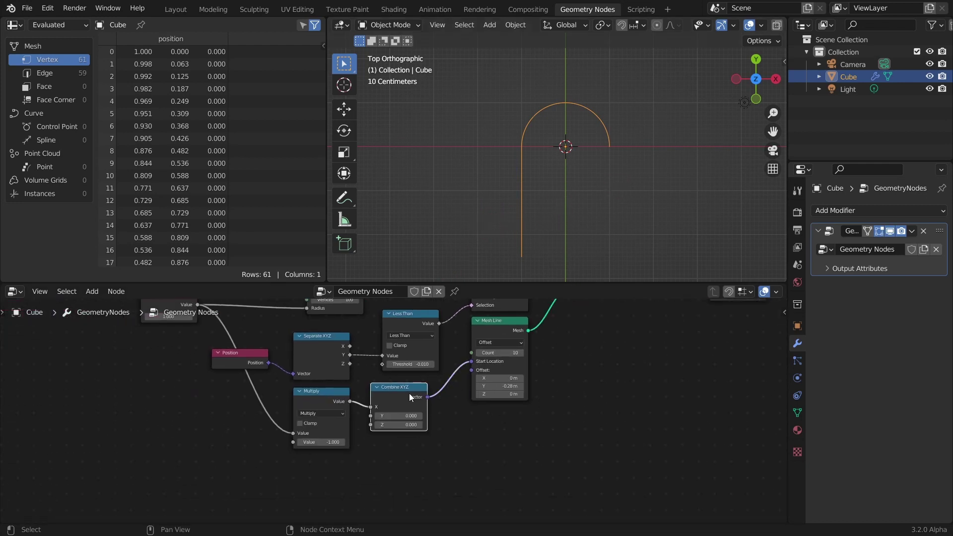
{"action": "key", "text": "shift+d"}
{"action": "left_click", "coordinate": [407, 451]}
{"action": "left_click_drag", "start_coordinate": [408, 452], "coordinate": [468, 393]}
{"action": "scroll", "coordinate": [469, 393], "scroll_direction": "up", "scroll_amount": 3}
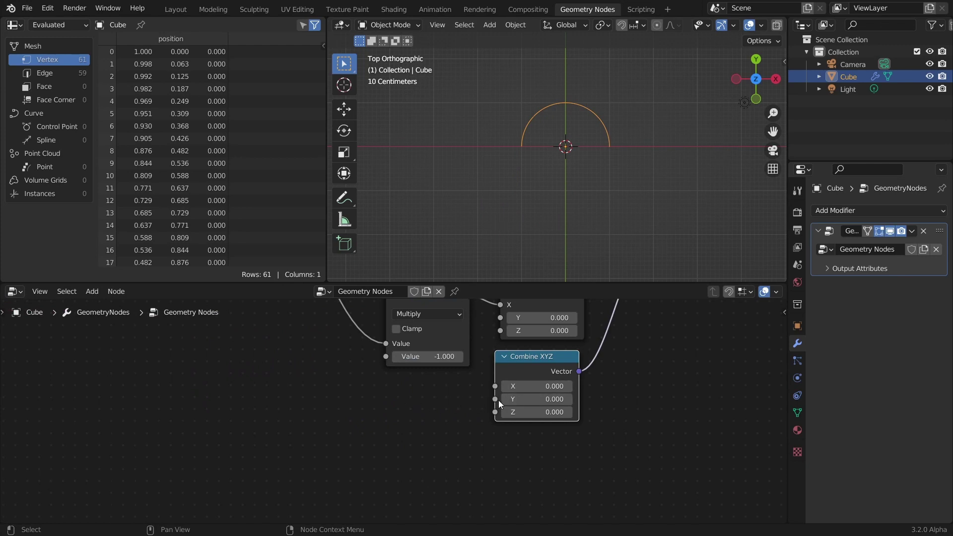
Step: Feed the copy's Y from a new Value node set to -0.310
{"action": "left_click_drag", "start_coordinate": [495, 399], "coordinate": [289, 406]}
{"action": "type", "text": "va"}
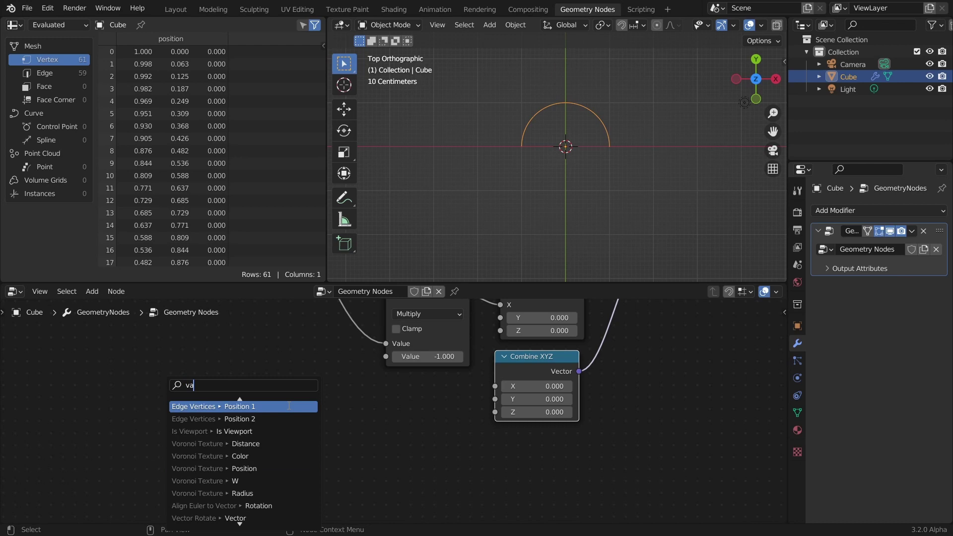
{"action": "type", "text": "lue"}
{"action": "key", "text": "Return"}
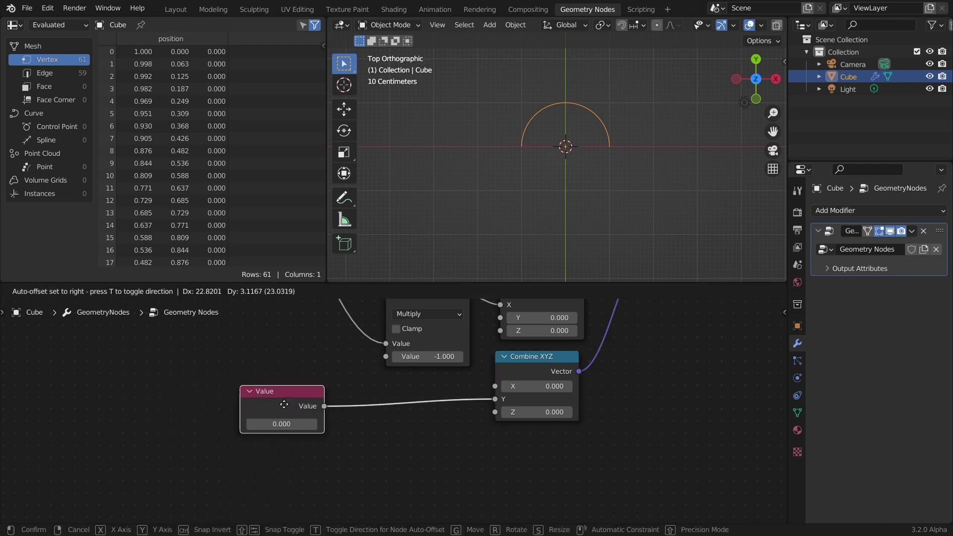
{"action": "left_click", "coordinate": [377, 395]}
{"action": "left_click_drag", "start_coordinate": [385, 411], "coordinate": [362, 411]}
{"action": "scroll", "coordinate": [543, 198], "scroll_direction": "down", "scroll_amount": 4}
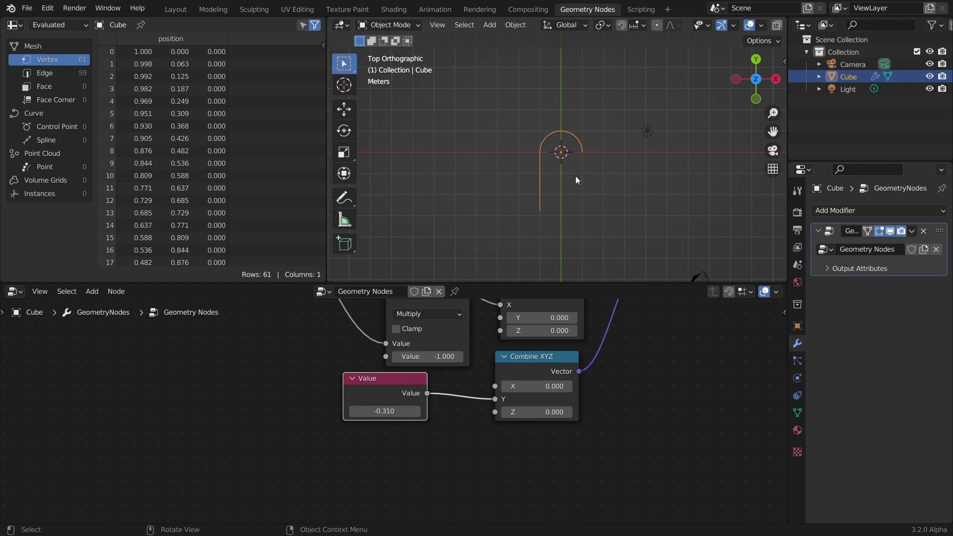
{"action": "scroll", "coordinate": [576, 177], "scroll_direction": "up", "scroll_amount": 3}
Step: Nudge Join Geometry slightly left and trace the arc and leg with temporary annotations
{"action": "middle_click_drag", "start_coordinate": [695, 334], "coordinate": [467, 501]}
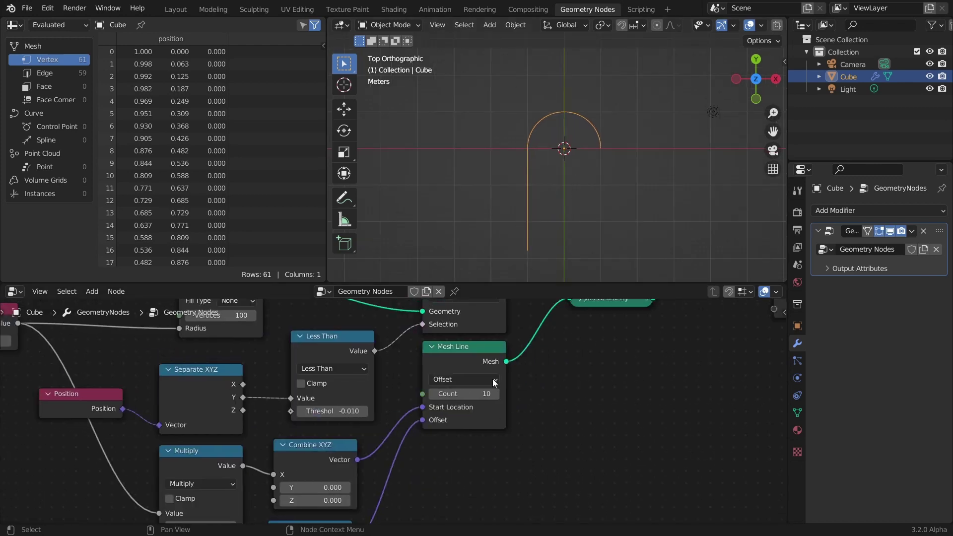
{"action": "middle_click_drag", "start_coordinate": [556, 321], "coordinate": [471, 395]}
{"action": "left_click", "coordinate": [515, 372]}
{"action": "left_click_drag", "start_coordinate": [515, 371], "coordinate": [511, 372]}
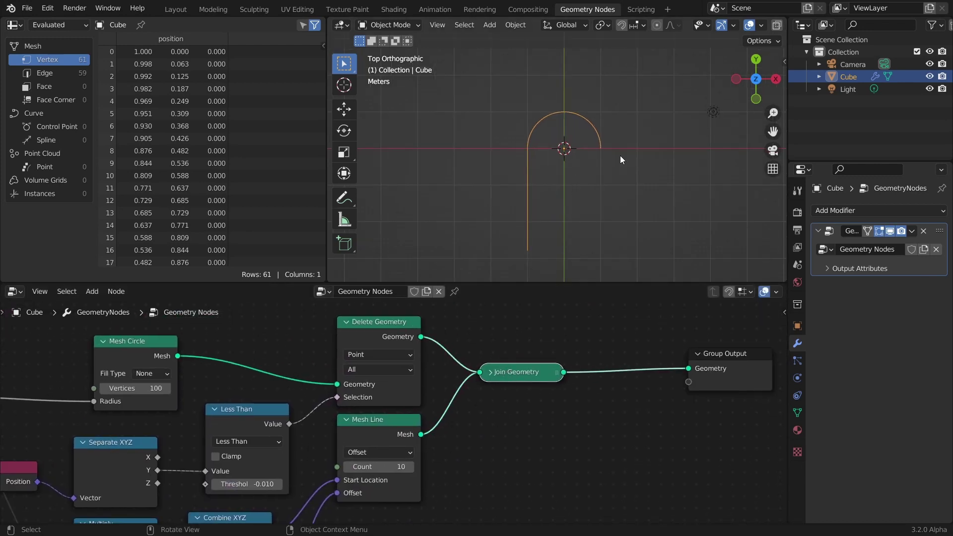
{"action": "mouse_move", "coordinate": [522, 148]}
{"action": "left_mouse_down"}
{"action": "mouse_move", "coordinate": [563, 105]}
{"action": "mouse_move", "coordinate": [594, 162]}
{"action": "mouse_move", "coordinate": [536, 254]}
{"action": "left_mouse_up"}
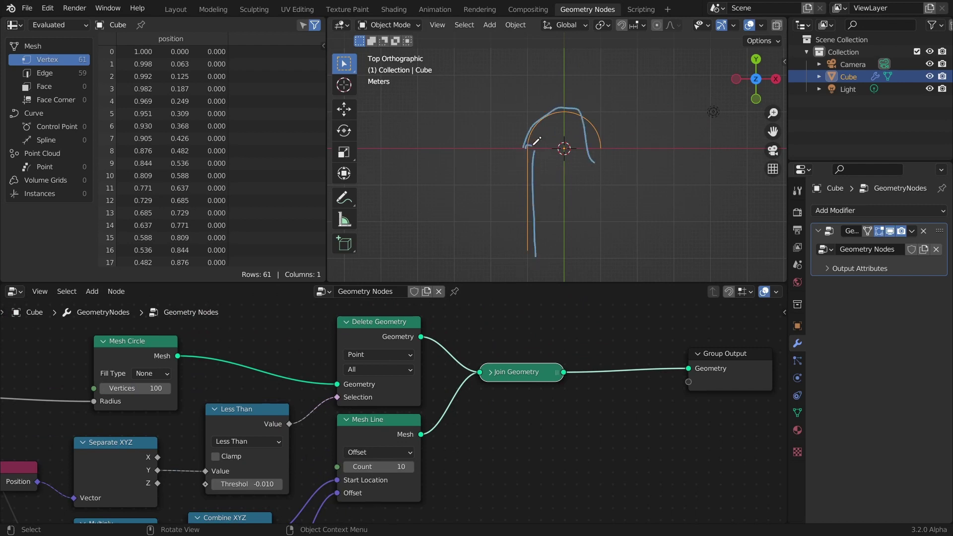
{"action": "key", "text": "ctrl+z"}
{"action": "key", "text": "ctrl+z"}
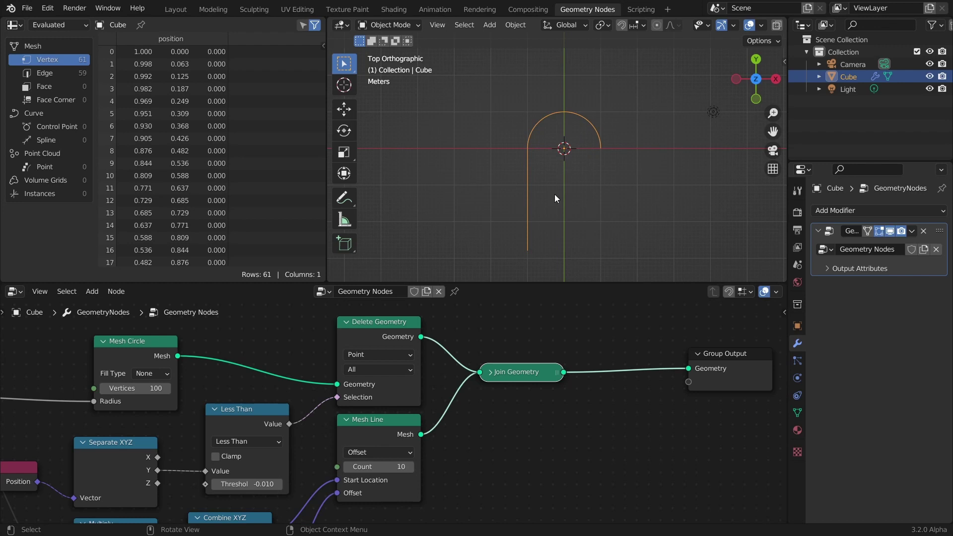
Step: Insert a Merge by Distance node between Join Geometry and Group Output
{"action": "key", "text": "shift+a"}
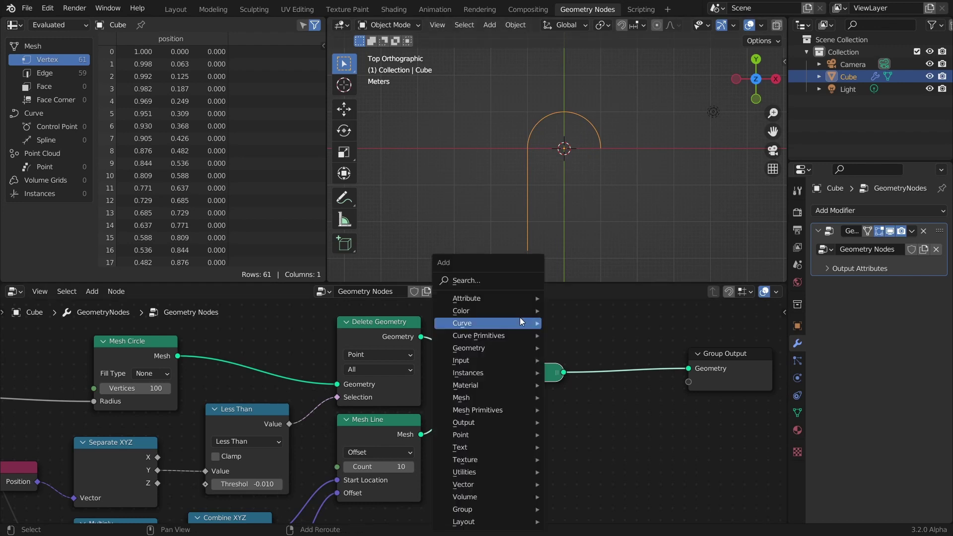
{"action": "left_click", "coordinate": [498, 273]}
{"action": "type", "text": "mmerge"}
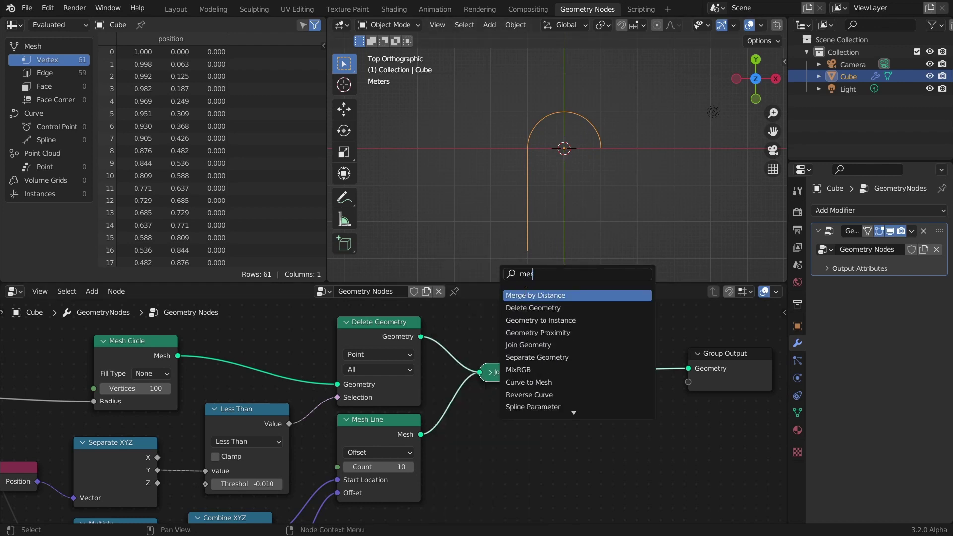
{"action": "key", "text": "Return"}
{"action": "left_click", "coordinate": [639, 366]}
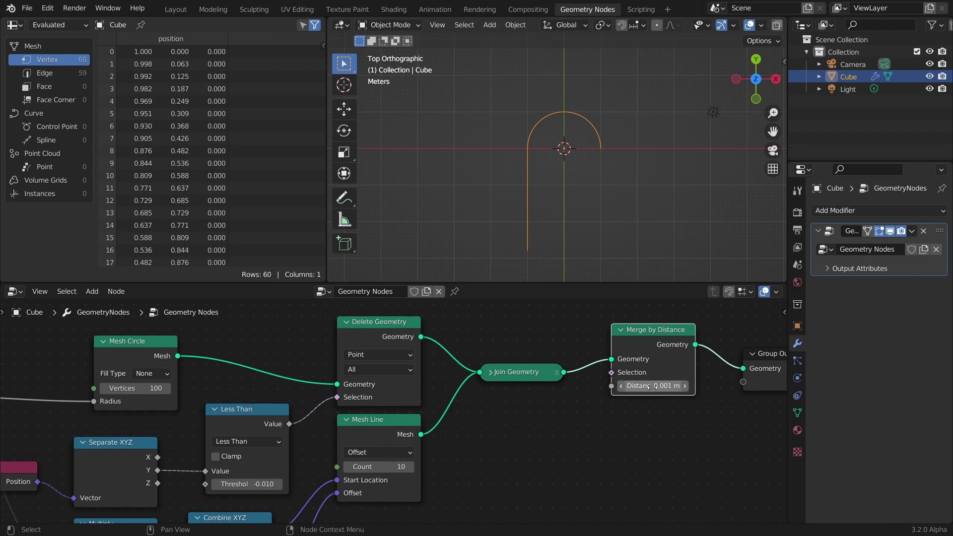
Step: Set the merge Distance to 0.01 m, testing other values against the curve
{"action": "scroll", "coordinate": [652, 386], "scroll_direction": "up", "scroll_amount": 4}
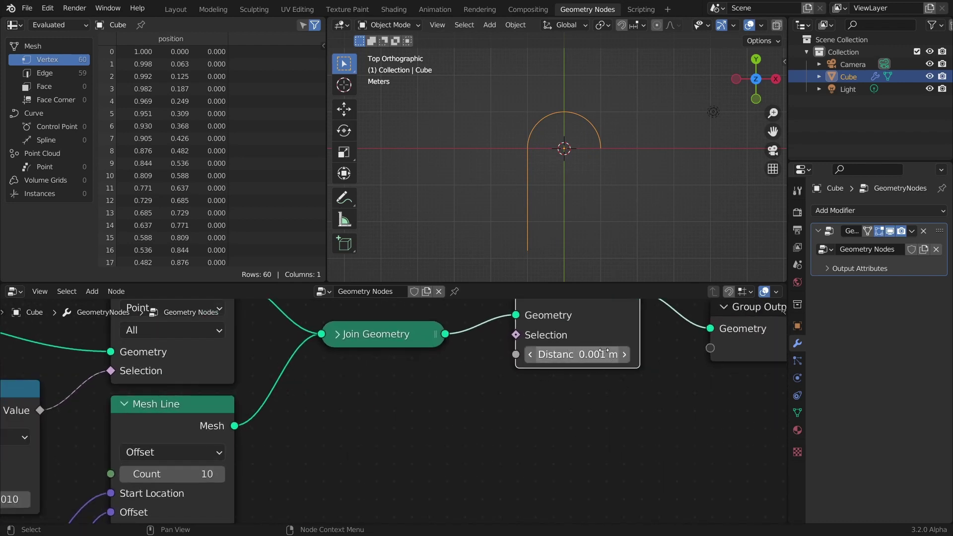
{"action": "left_click", "coordinate": [604, 351]}
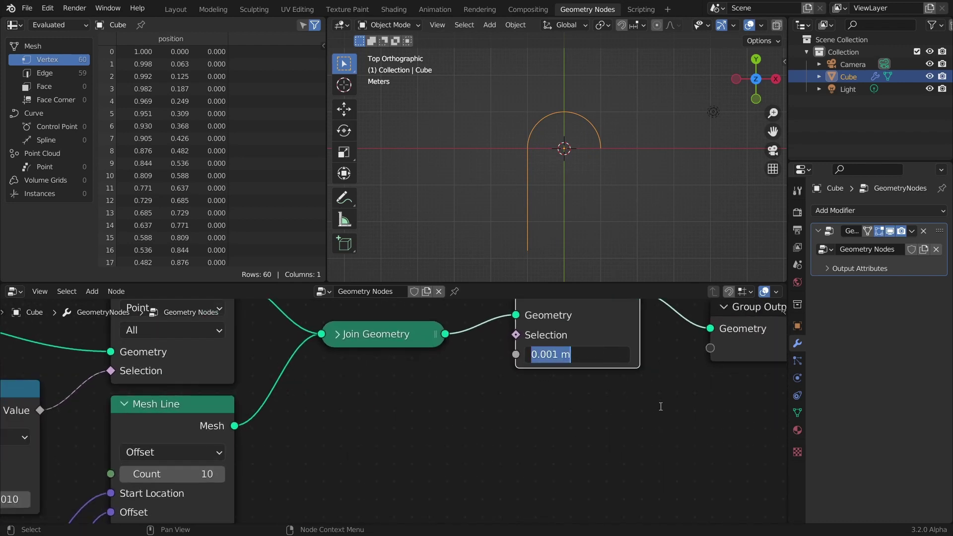
{"action": "key", "text": "BackSpace"}
{"action": "type", "text": "0.01"}
{"action": "key", "text": "Return"}
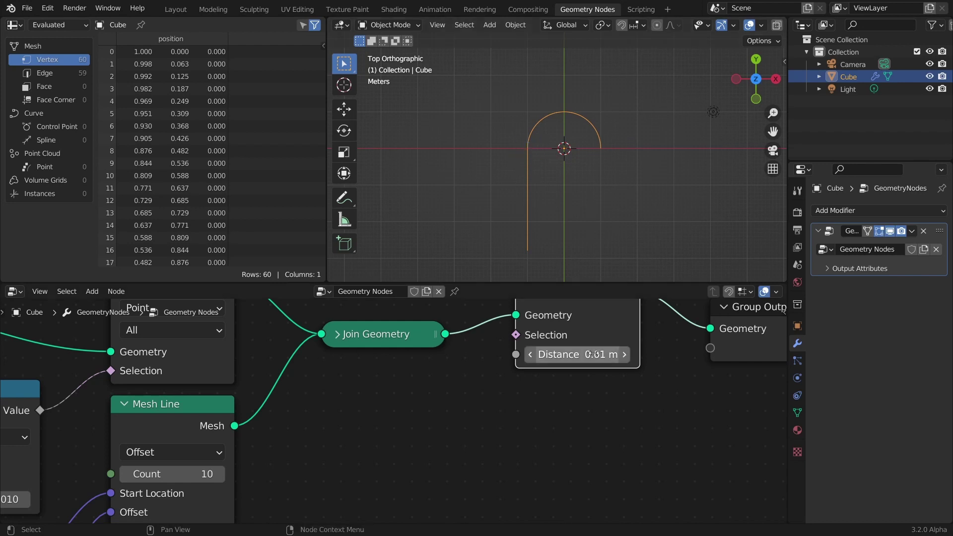
{"action": "mouse_move", "coordinate": [576, 354]}
{"action": "left_mouse_down"}
{"action": "mouse_move", "coordinate": [660, 354]}
{"action": "mouse_move", "coordinate": [576, 355]}
{"action": "left_mouse_up"}
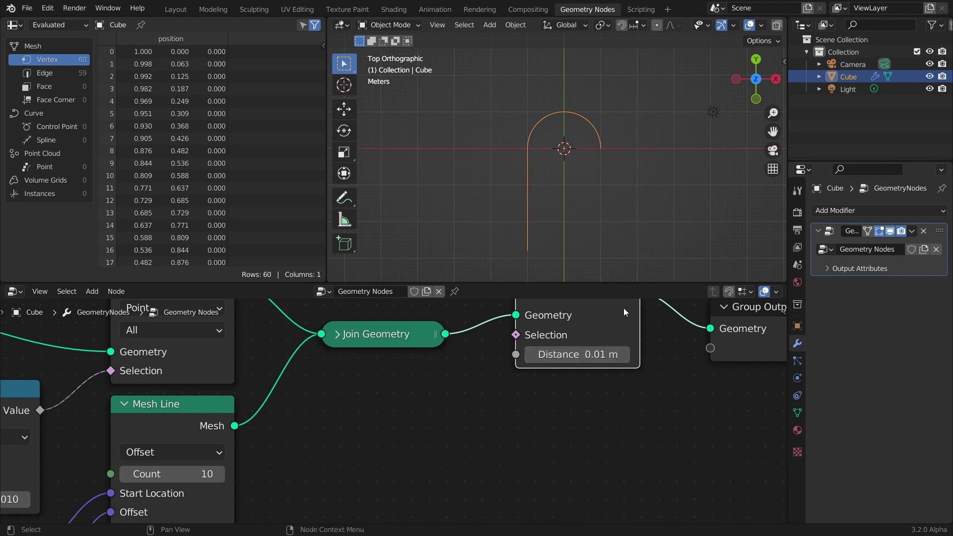
{"action": "scroll", "coordinate": [633, 370], "scroll_direction": "down", "scroll_amount": 2}
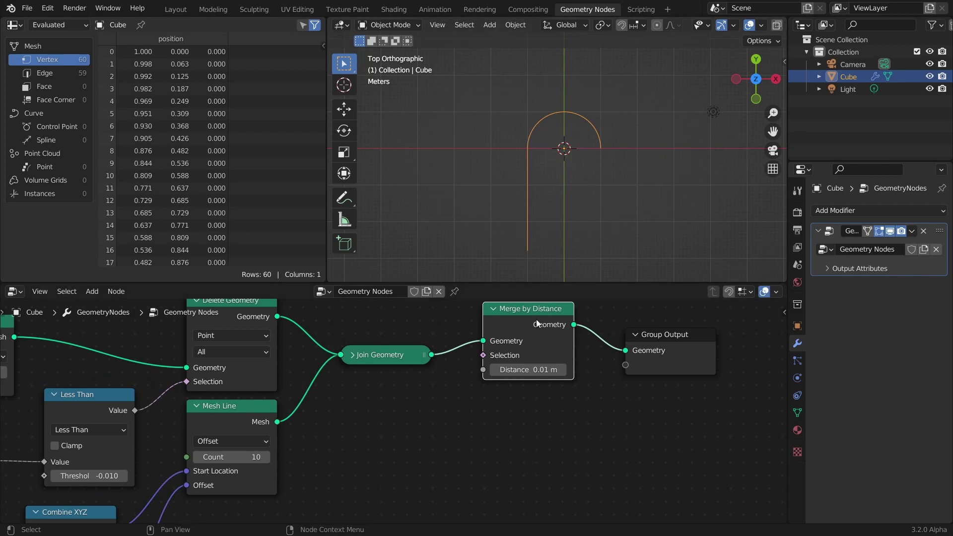
{"action": "middle_click_drag", "start_coordinate": [632, 312], "coordinate": [503, 374]}
Step: Drop a Mesh to Curve node onto the link before Group Output
{"action": "key", "text": "shift+a"}
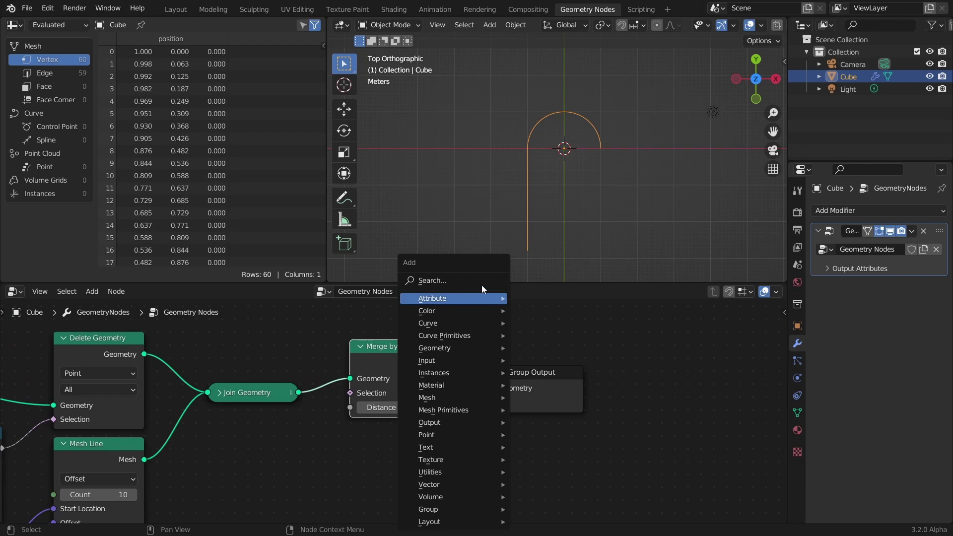
{"action": "left_click", "coordinate": [477, 277]}
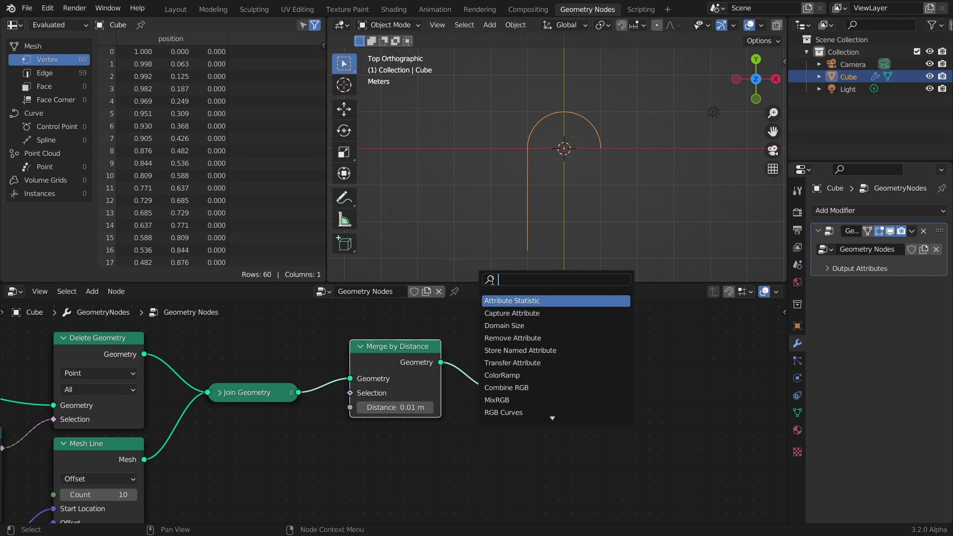
{"action": "type", "text": "mesh"}
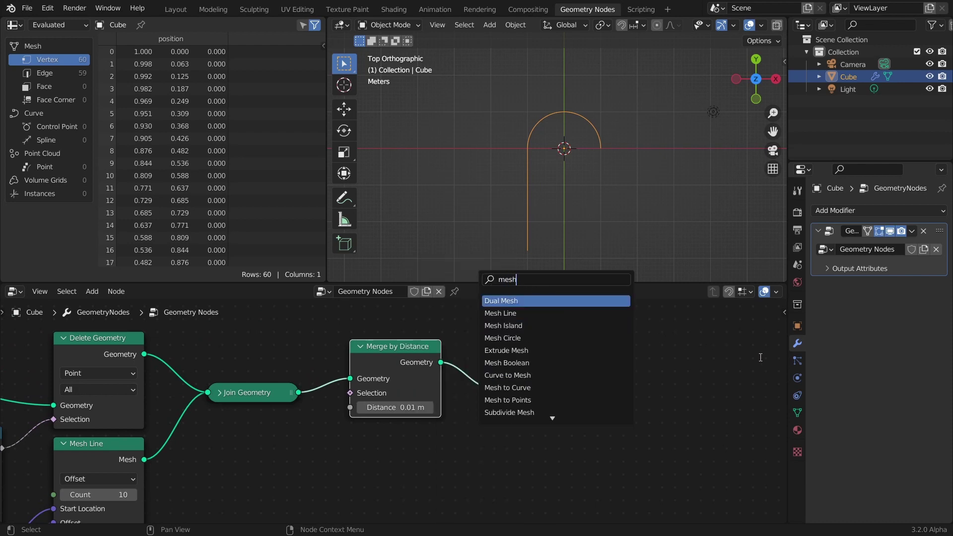
{"action": "type", "text": " toc"}
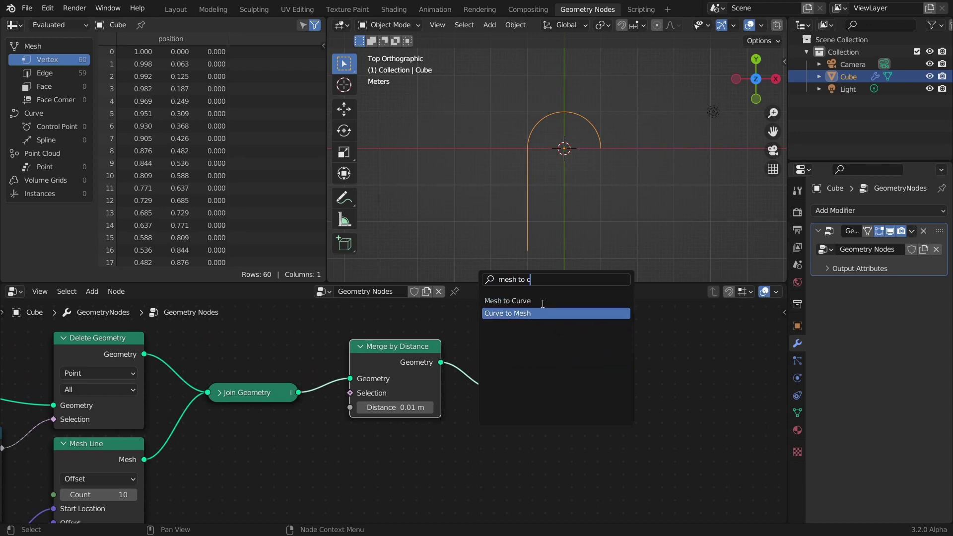
{"action": "left_click", "coordinate": [544, 300]}
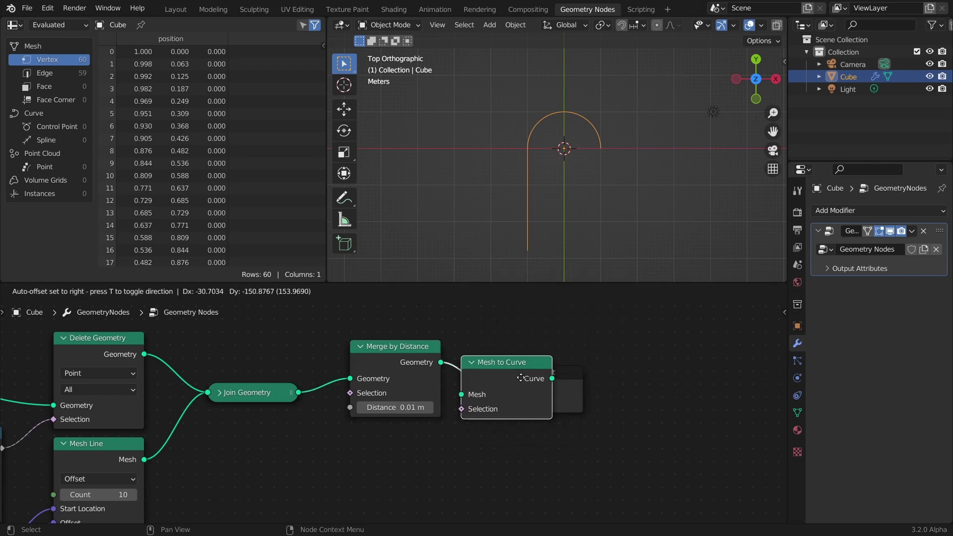
{"action": "left_click", "coordinate": [554, 377]}
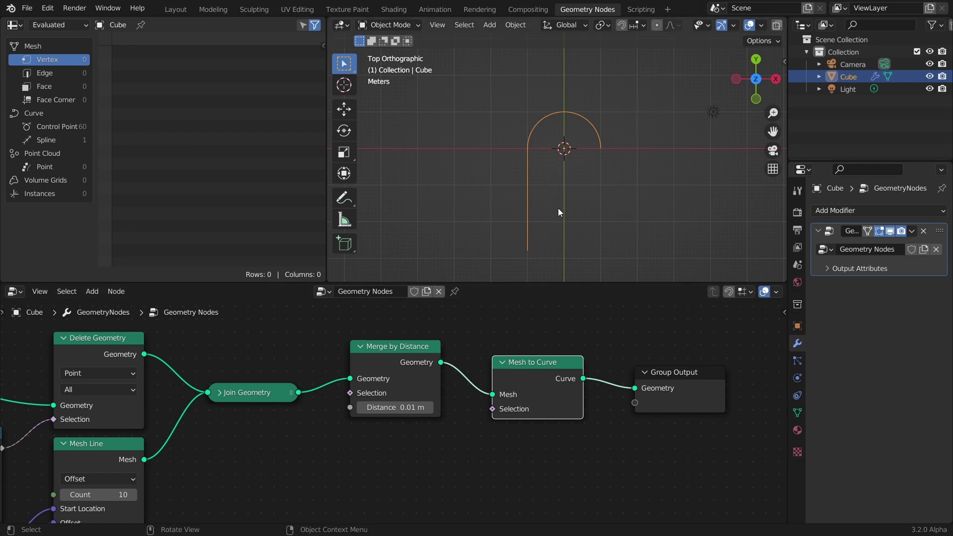
Step: Orbit the viewport to a perspective view of the new 60-point curve
{"action": "middle_click_drag", "start_coordinate": [558, 208], "coordinate": [544, 130]}
{"action": "mouse_move", "coordinate": [528, 220]}
{"action": "left_mouse_down"}
{"action": "mouse_move", "coordinate": [520, 245]}
{"action": "mouse_move", "coordinate": [575, 160]}
{"action": "mouse_move", "coordinate": [602, 184]}
{"action": "left_mouse_up"}
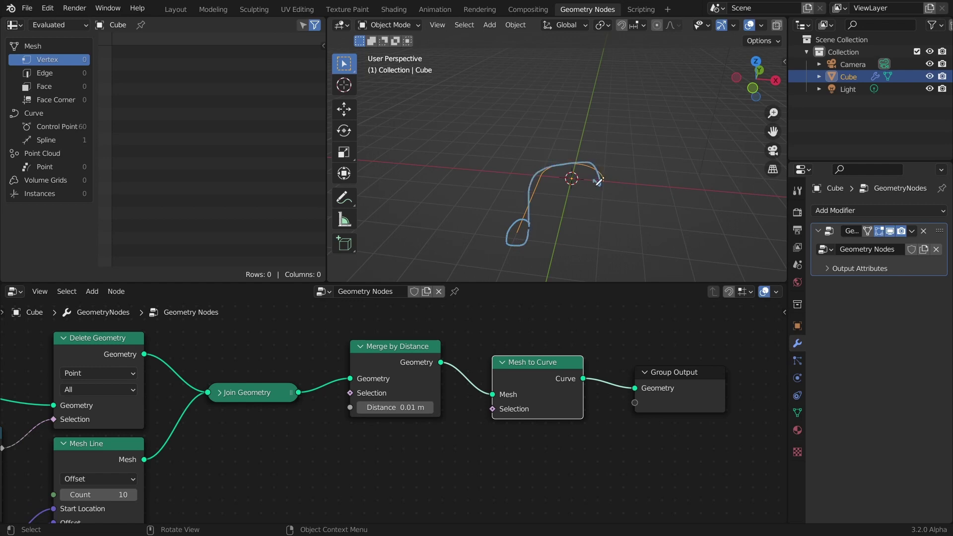
{"action": "key", "text": "ctrl+z"}
{"action": "key", "text": "ctrl+z"}
{"action": "middle_click_drag", "start_coordinate": [550, 366], "coordinate": [525, 342]}
{"action": "key", "text": "shift+a"}
Step: Add a Curve to Mesh node after Mesh to Curve
{"action": "left_click", "coordinate": [514, 283]}
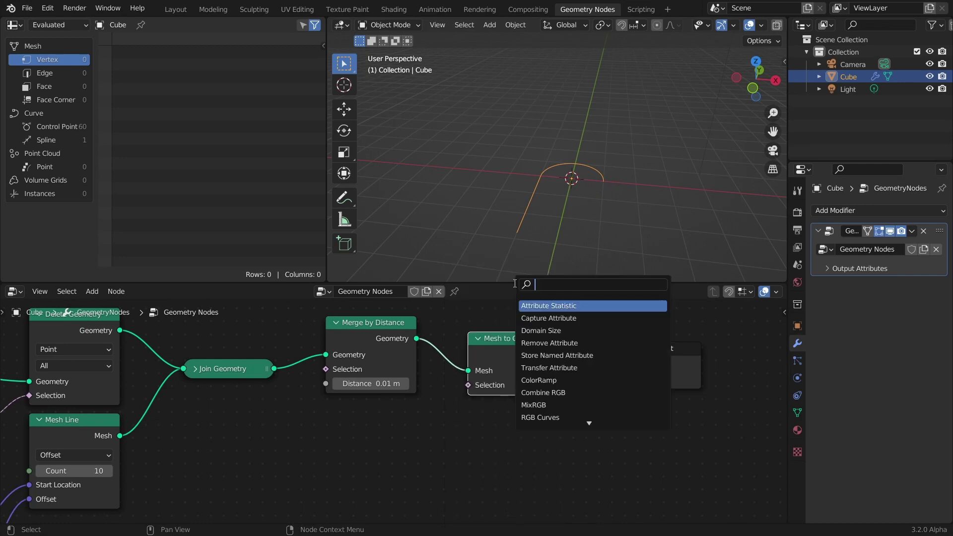
{"action": "type", "text": "curve t"}
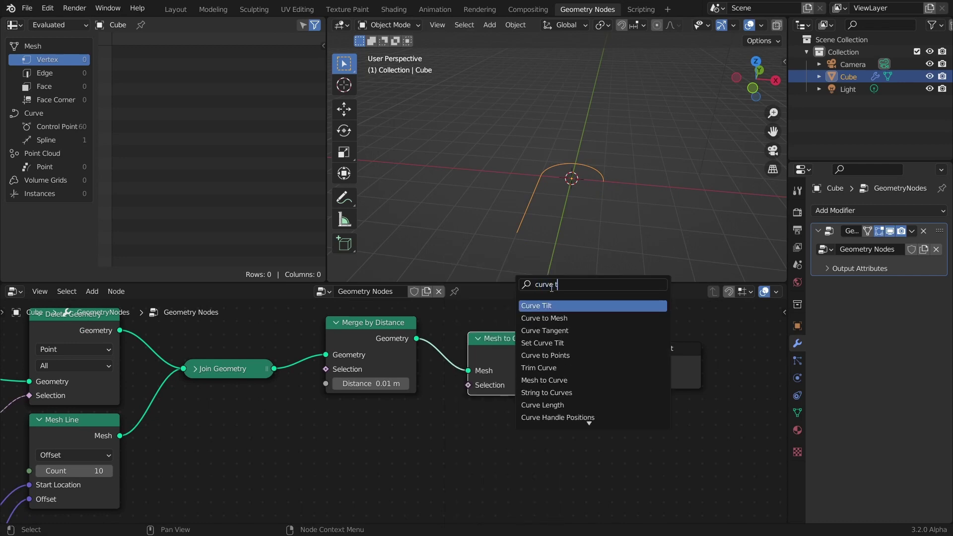
{"action": "left_click", "coordinate": [545, 318]}
{"action": "left_click", "coordinate": [597, 374]}
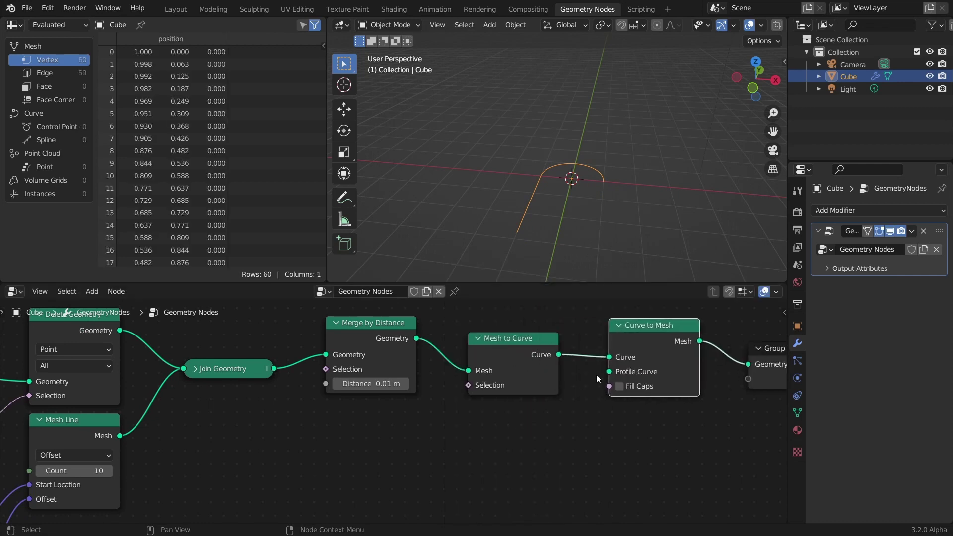
Step: Use a new Curve Circle as the Profile Curve, shrinking its radius to 0.24 m
{"action": "key", "text": "shift+a"}
{"action": "left_click", "coordinate": [487, 284]}
{"action": "type", "text": "c"}
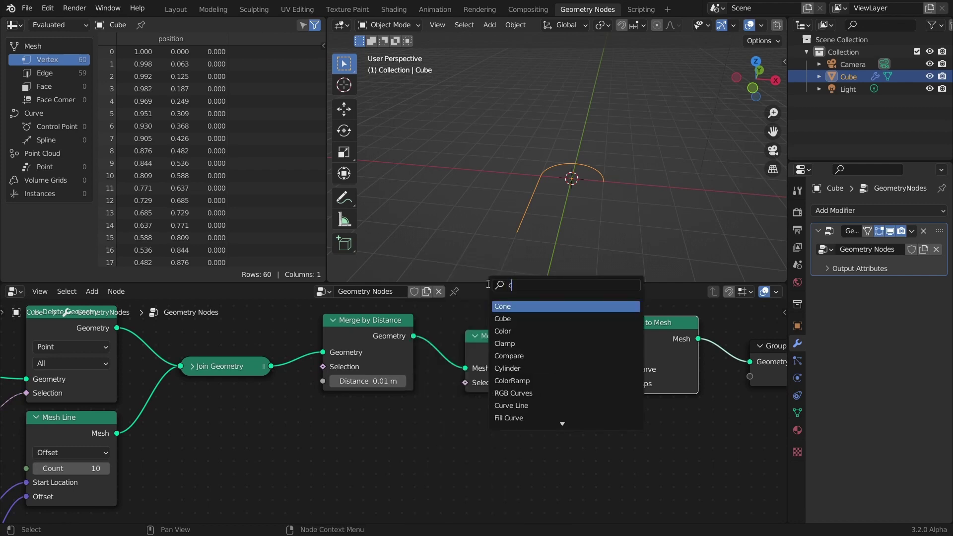
{"action": "type", "text": "irc"}
{"action": "key", "text": "Down"}
{"action": "key", "text": "Return"}
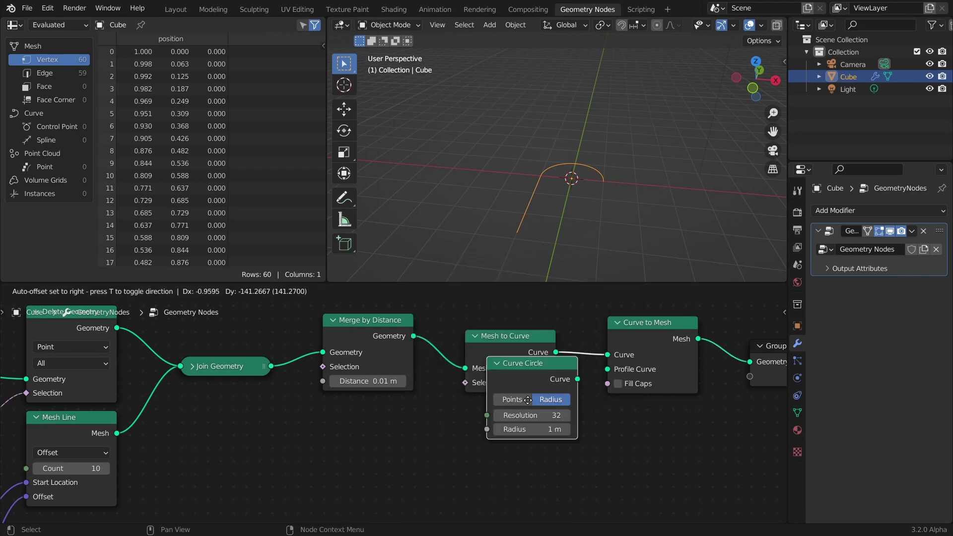
{"action": "left_click", "coordinate": [510, 432]}
{"action": "left_click_drag", "start_coordinate": [556, 421], "coordinate": [607, 369]}
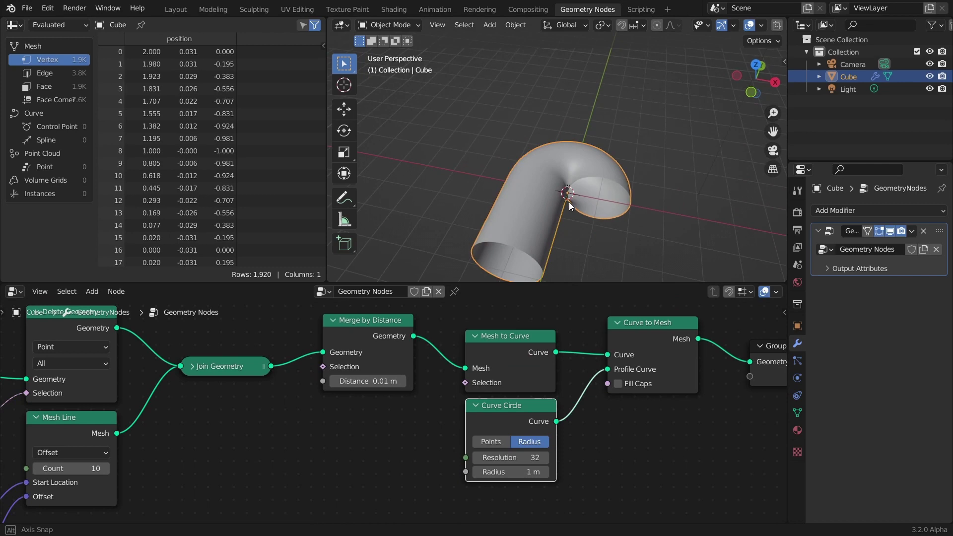
{"action": "middle_click_drag", "start_coordinate": [569, 201], "coordinate": [565, 220]}
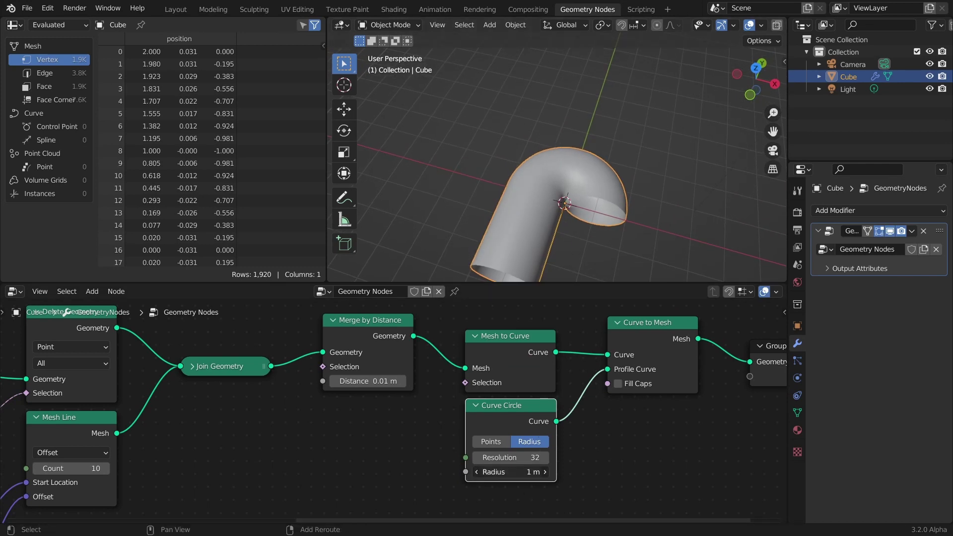
{"action": "left_click_drag", "start_coordinate": [511, 471], "coordinate": [487, 471]}
{"action": "scroll", "coordinate": [532, 225], "scroll_direction": "up", "scroll_amount": 4}
{"action": "middle_click_drag", "start_coordinate": [369, 323], "coordinate": [376, 325]}
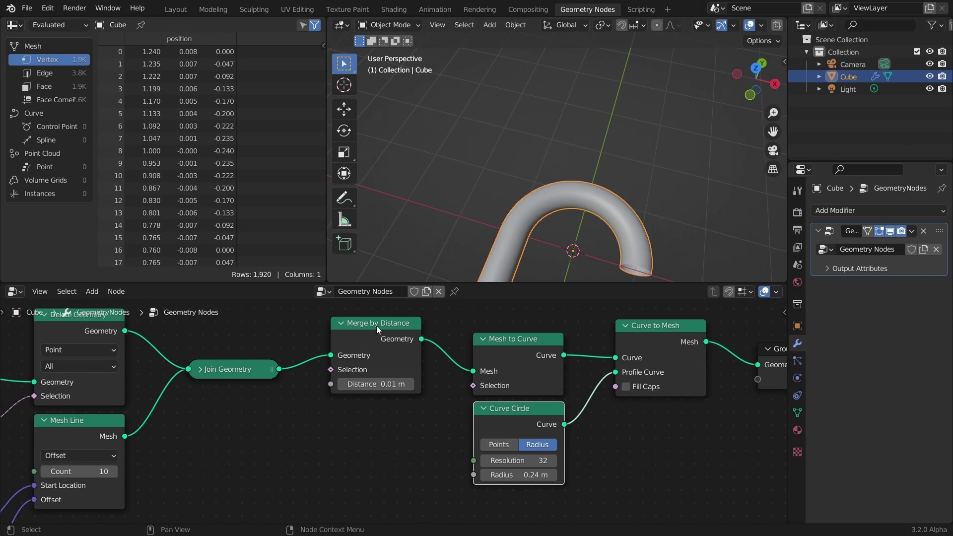
Step: Mute and unmute Merge by Distance to compare the tube's seam
{"action": "left_click", "coordinate": [385, 337]}
{"action": "key", "text": "m"}
{"action": "scroll", "coordinate": [520, 222], "scroll_direction": "up", "scroll_amount": 4}
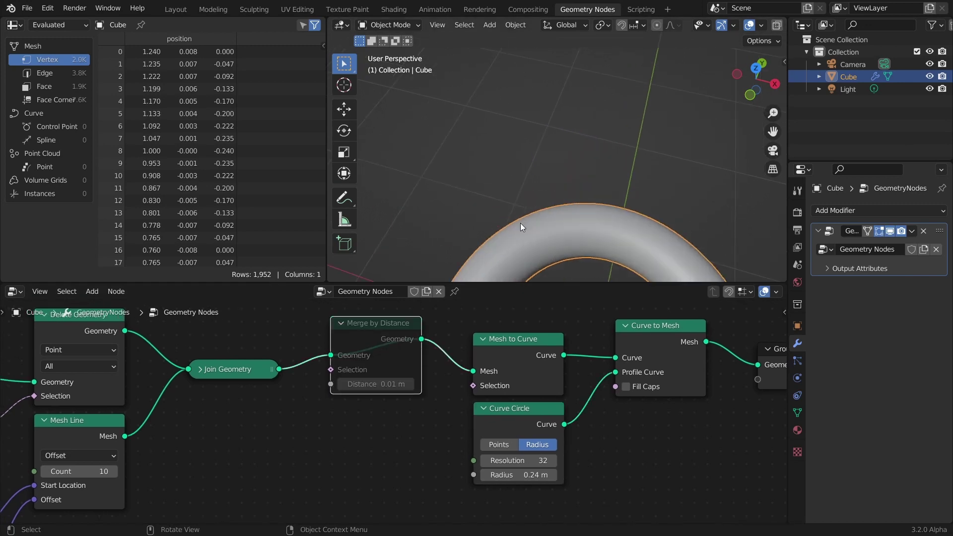
{"action": "scroll", "coordinate": [598, 115], "scroll_direction": "up", "scroll_amount": 4}
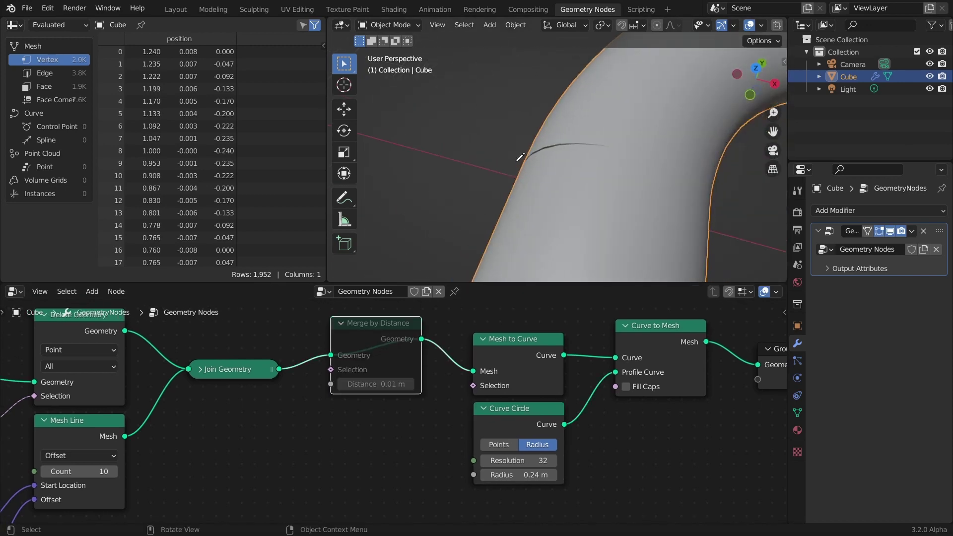
{"action": "mouse_move", "coordinate": [517, 160]}
{"action": "left_mouse_down"}
{"action": "mouse_move", "coordinate": [487, 139]}
{"action": "mouse_move", "coordinate": [599, 158]}
{"action": "left_mouse_up"}
{"action": "key", "text": "ctrl+z"}
{"action": "key", "text": "m"}
{"action": "scroll", "coordinate": [701, 78], "scroll_direction": "down", "scroll_amount": 8}
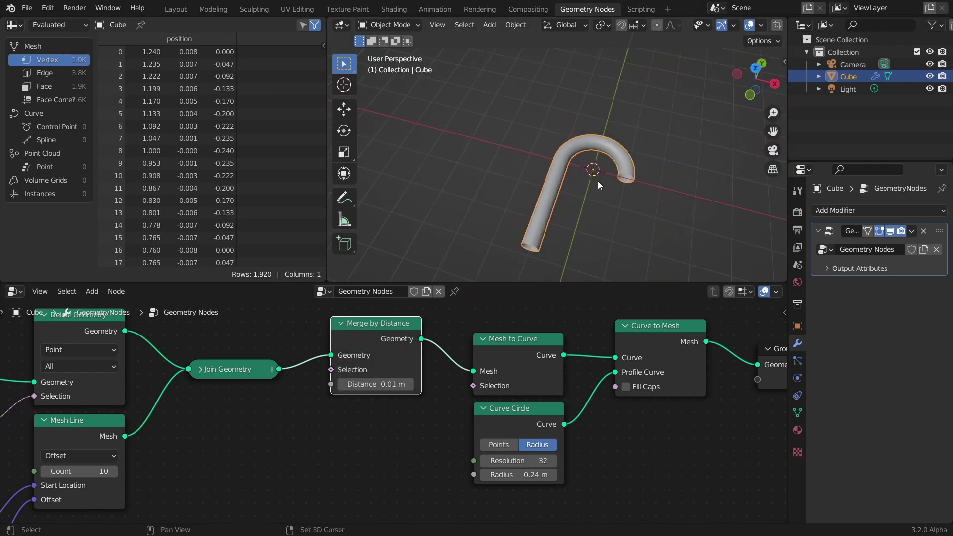
{"action": "scroll", "coordinate": [621, 162], "scroll_direction": "up", "scroll_amount": 5}
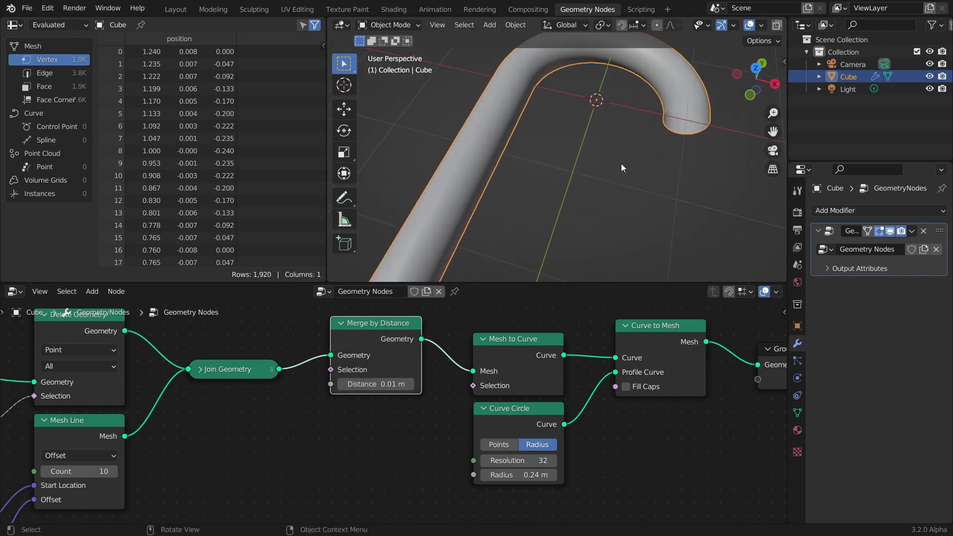
Step: Enable Fill Caps on Curve to Mesh and view the cane from above
{"action": "left_click", "coordinate": [625, 386]}
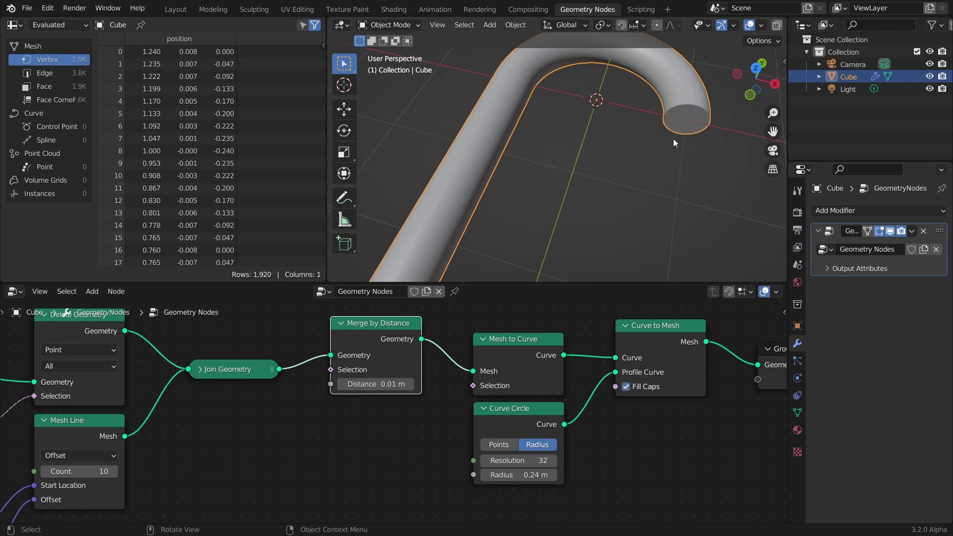
{"action": "scroll", "coordinate": [641, 148], "scroll_direction": "down", "scroll_amount": 4}
{"action": "middle_click_drag", "start_coordinate": [551, 171], "coordinate": [545, 224]}
{"action": "scroll", "coordinate": [544, 225], "scroll_direction": "down", "scroll_amount": 1}
{"action": "middle_click_drag", "start_coordinate": [122, 407], "coordinate": [427, 395]}
{"action": "scroll", "coordinate": [252, 395], "scroll_direction": "down", "scroll_amount": 2}
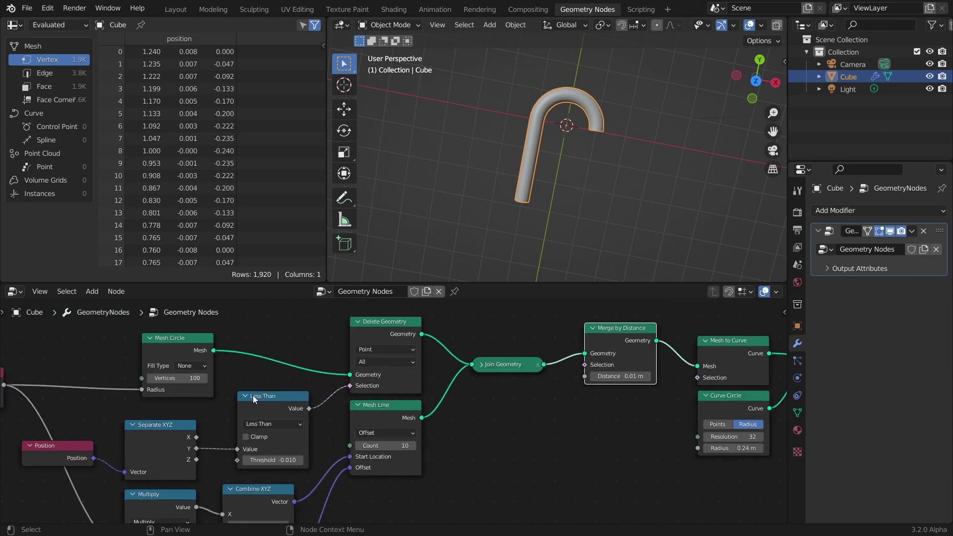
{"action": "middle_click_drag", "start_coordinate": [137, 387], "coordinate": [416, 377]}
{"action": "mouse_move", "coordinate": [271, 390]}
{"action": "left_mouse_down"}
{"action": "mouse_move", "coordinate": [340, 390]}
{"action": "mouse_move", "coordinate": [273, 390]}
{"action": "left_mouse_up"}
{"action": "middle_click_drag", "start_coordinate": [383, 422], "coordinate": [382, 314]}
{"action": "left_click_drag", "start_coordinate": [388, 472], "coordinate": [242, 336], "text": "shift"}
{"action": "middle_click_drag", "start_coordinate": [267, 354], "coordinate": [344, 483]}
{"action": "left_click_drag", "start_coordinate": [335, 479], "coordinate": [350, 454]}
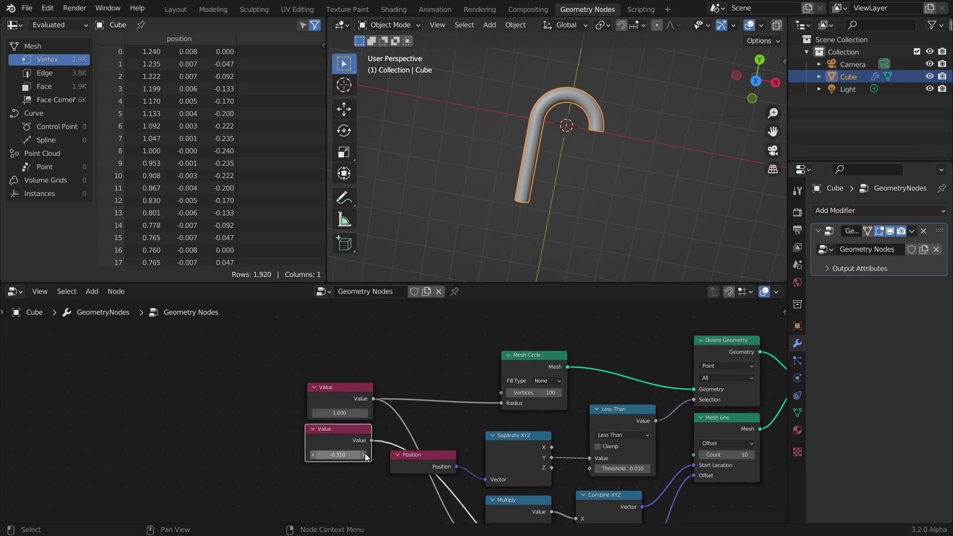
{"action": "middle_click_drag", "start_coordinate": [613, 396], "coordinate": [567, 393]}
{"action": "left_click_drag", "start_coordinate": [285, 450], "coordinate": [270, 449]}
{"action": "left_click_drag", "start_coordinate": [293, 409], "coordinate": [312, 409]}
{"action": "middle_click_drag", "start_coordinate": [489, 409], "coordinate": [275, 402]}
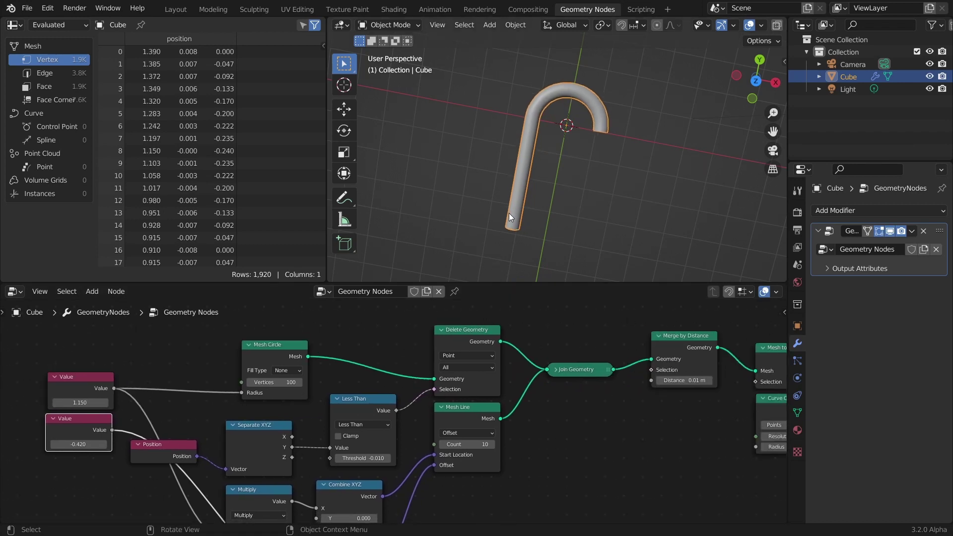
{"action": "left_click_drag", "start_coordinate": [511, 213], "coordinate": [520, 159]}
{"action": "key", "text": "ctrl+z"}
{"action": "left_click_drag", "start_coordinate": [538, 118], "coordinate": [573, 108]}
{"action": "key", "text": "ctrl+z"}
{"action": "key", "text": "ctrl+z"}
{"action": "key", "text": "ctrl+z"}
{"action": "key", "text": "ctrl+z"}
Step: Insert a Set Material node between Curve to Mesh and Group Output
{"action": "scroll", "coordinate": [641, 385], "scroll_direction": "down", "scroll_amount": 3}
{"action": "middle_click_drag", "start_coordinate": [641, 386], "coordinate": [281, 401]}
{"action": "scroll", "coordinate": [280, 401], "scroll_direction": "up", "scroll_amount": 2}
{"action": "key", "text": "shift+a"}
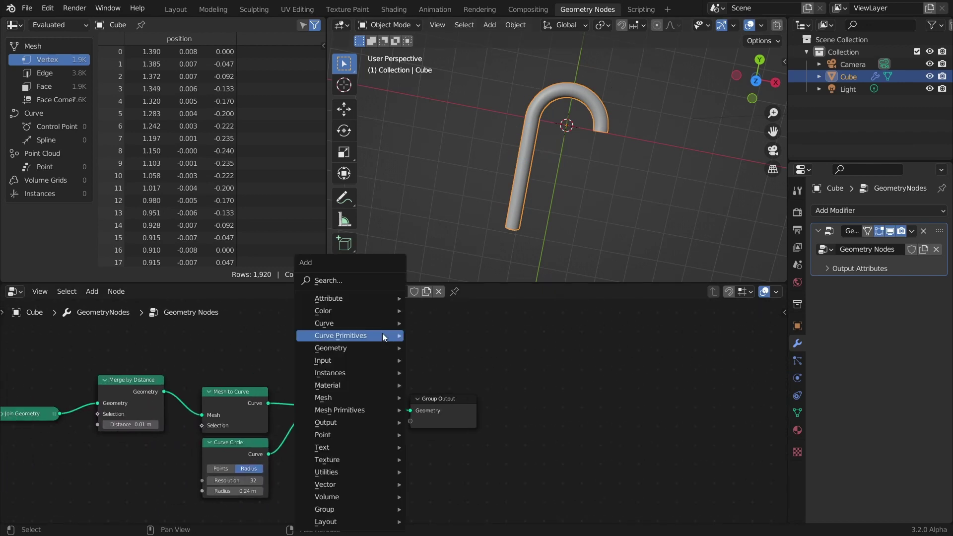
{"action": "left_click", "coordinate": [359, 287]}
{"action": "type", "text": "set"}
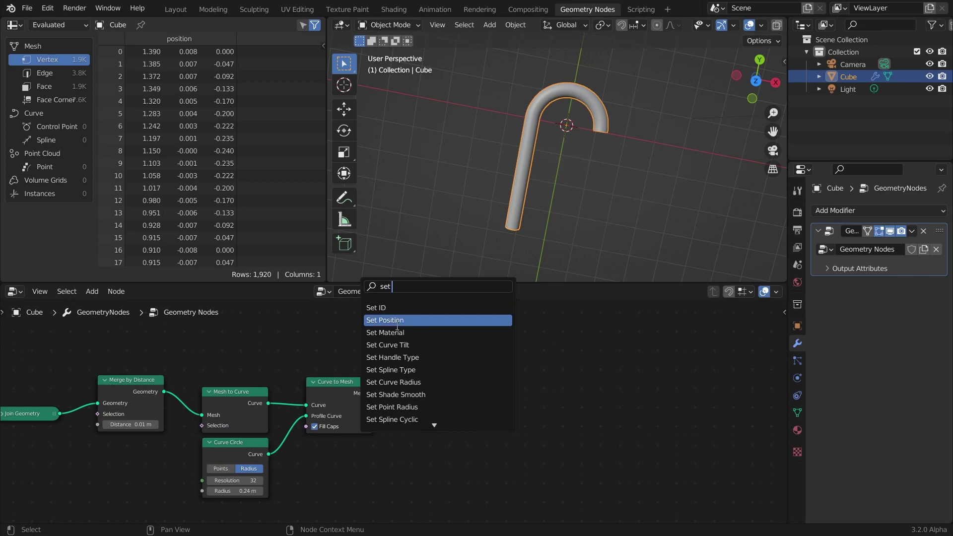
{"action": "left_click", "coordinate": [387, 332]}
{"action": "left_click", "coordinate": [423, 401]}
Step: Assign the material named Material in Set Material and bring up the save window
{"action": "left_click", "coordinate": [439, 400]}
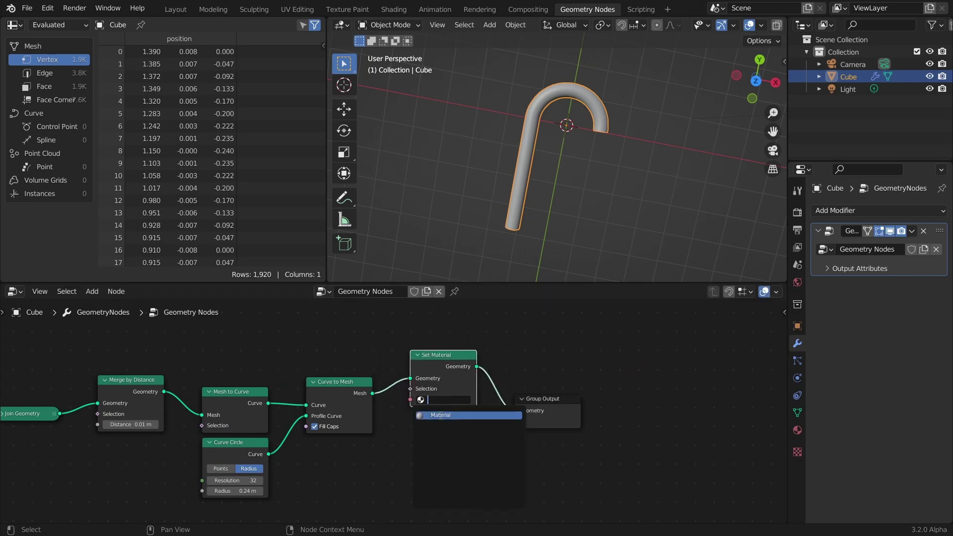
{"action": "left_click", "coordinate": [446, 415]}
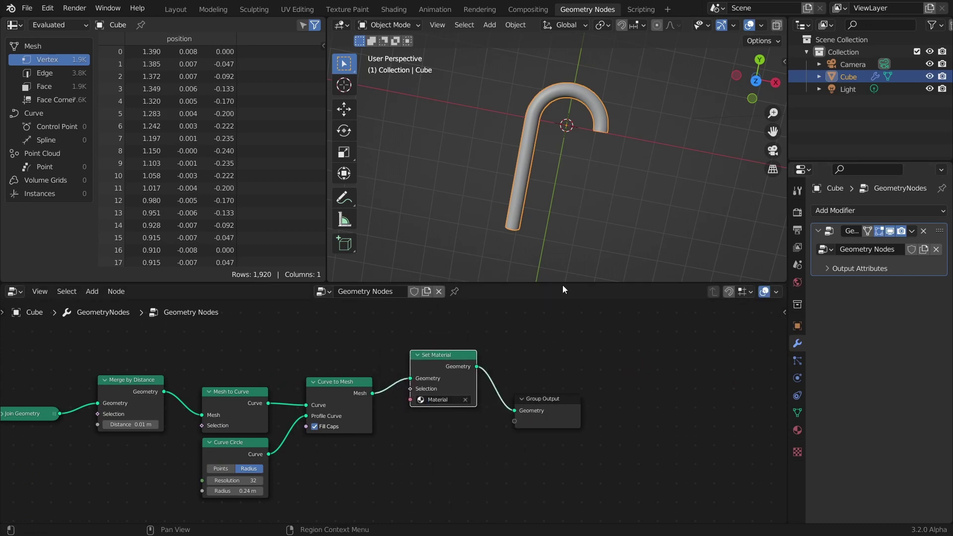
{"action": "key", "text": "ctrl+s"}
Step: Save the file to the Desktop as availableonpatreon.blend, then orbit to view the cane
{"action": "left_click", "coordinate": [328, 441]}
{"action": "left_click", "coordinate": [326, 441]}
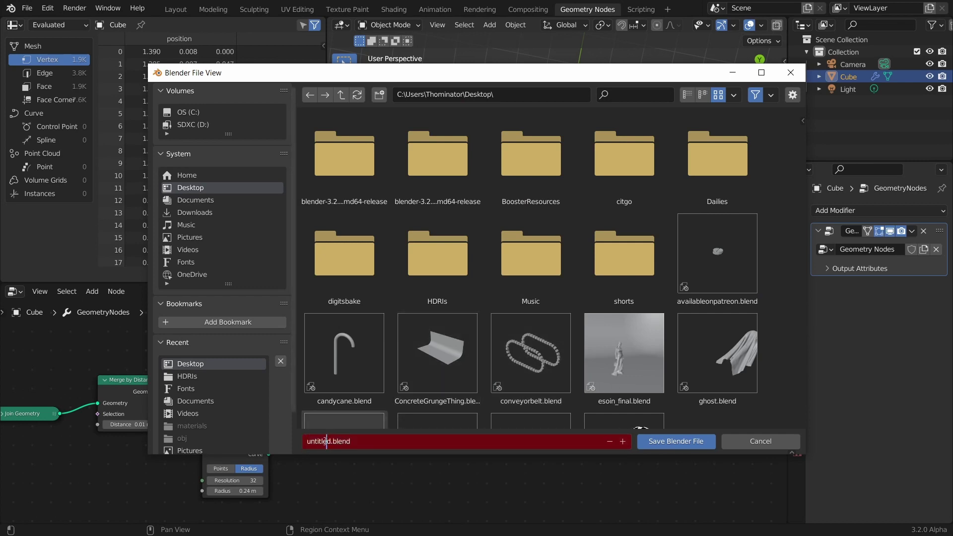
{"action": "key", "text": "ctrl+BackSpace"}
{"action": "key", "text": "ctrl+Delete"}
{"action": "type", "text": "available"}
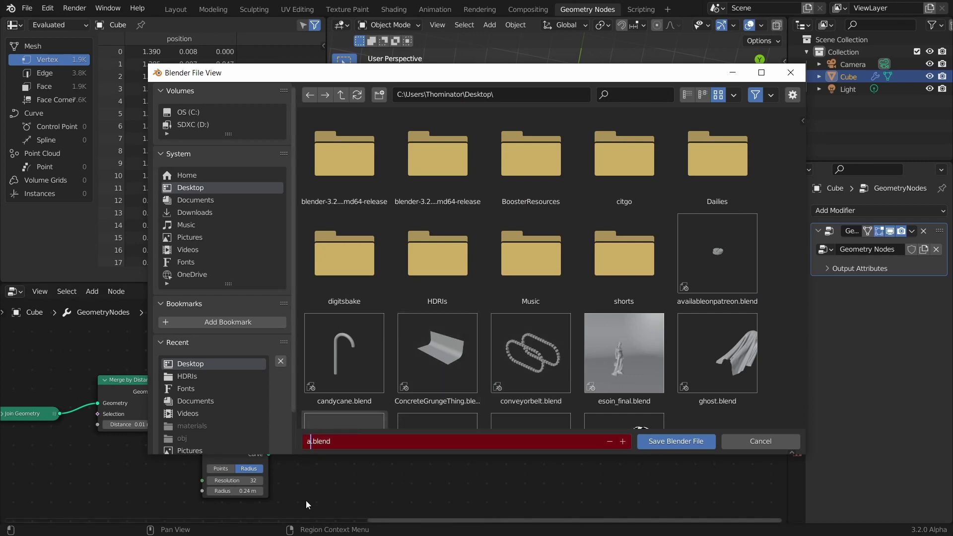
{"action": "type", "text": "onpatreon"}
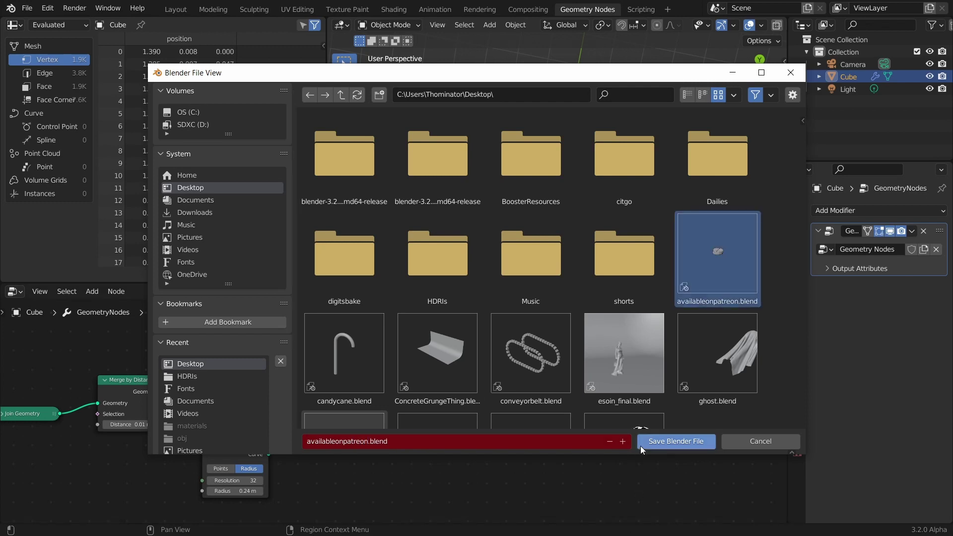
{"action": "left_click", "coordinate": [658, 441]}
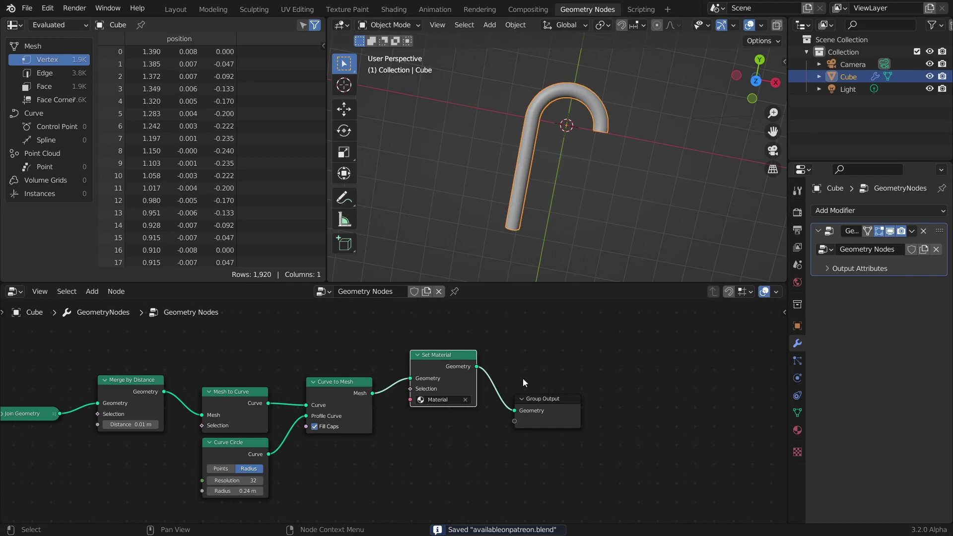
{"action": "middle_click_drag", "start_coordinate": [522, 378], "coordinate": [450, 389]}
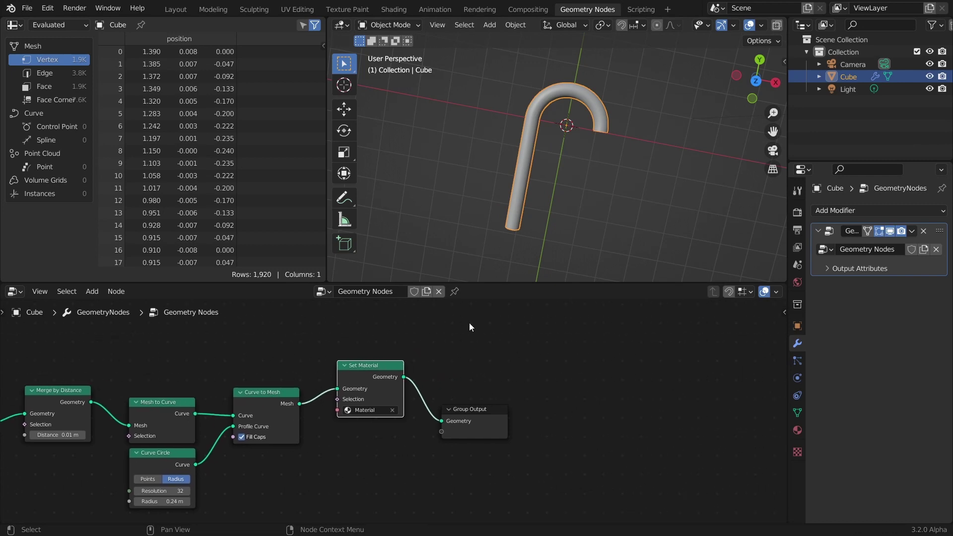
{"action": "middle_click_drag", "start_coordinate": [501, 223], "coordinate": [611, 100]}
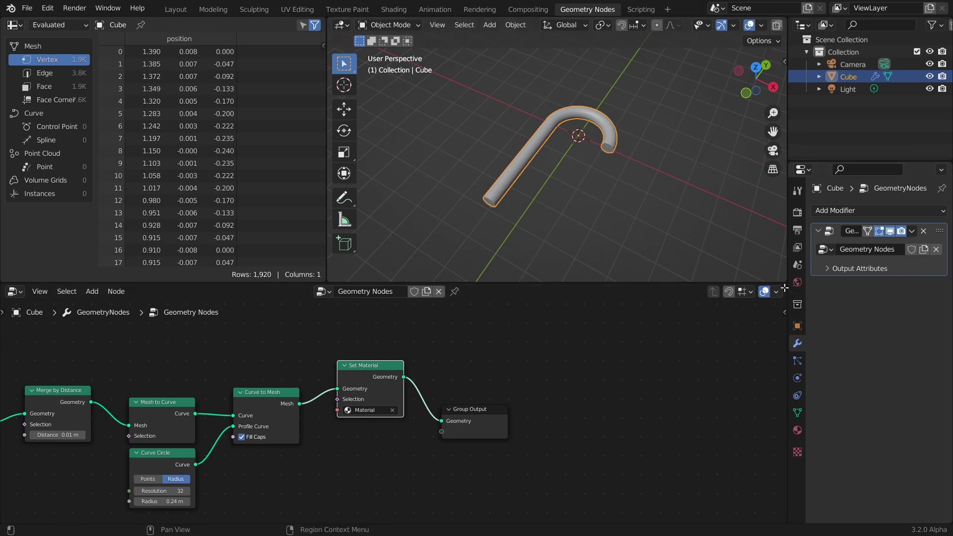
Step: Split the node editor and show the cane's material nodes in a Shader Editor, framed in view
{"action": "left_click_drag", "start_coordinate": [784, 287], "coordinate": [331, 341]}
{"action": "left_click", "coordinate": [346, 291]}
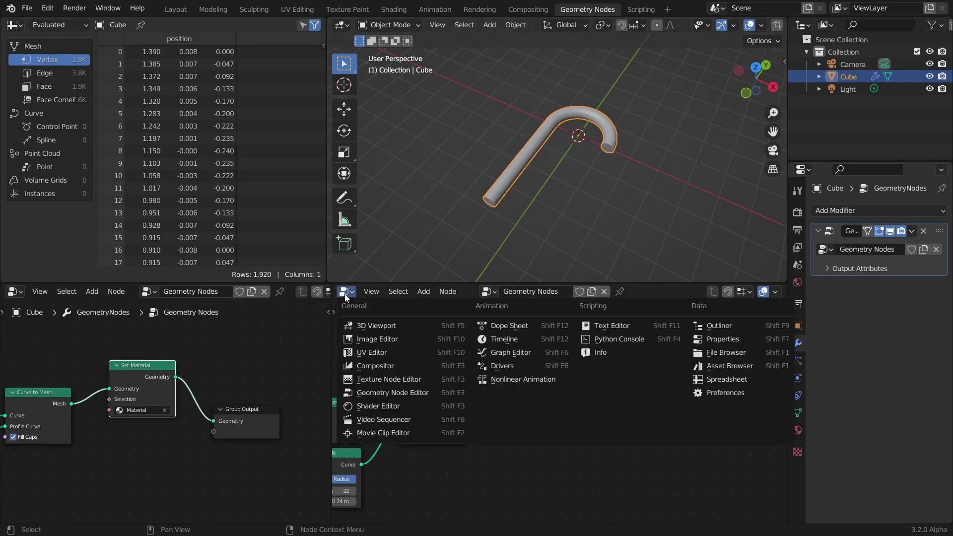
{"action": "left_click", "coordinate": [378, 405]}
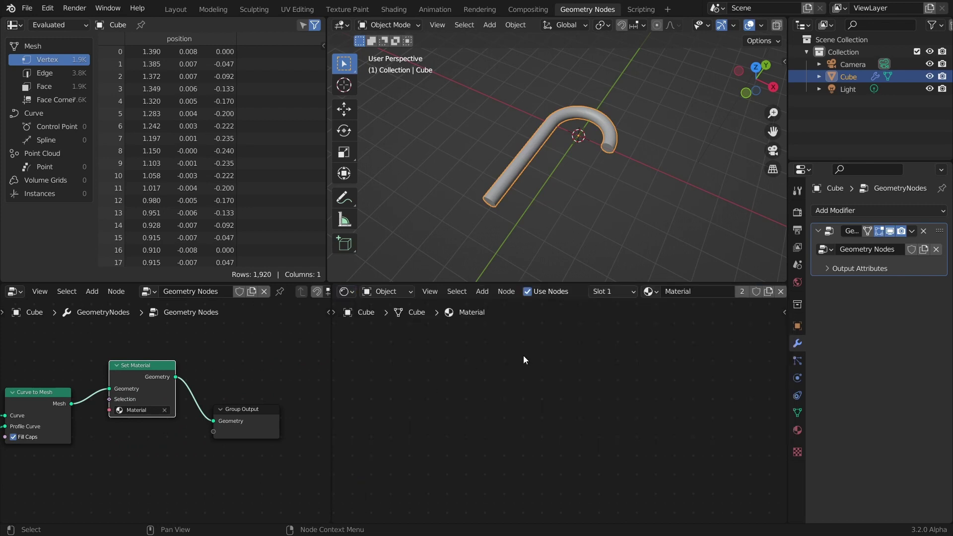
{"action": "key", "text": "F3"}
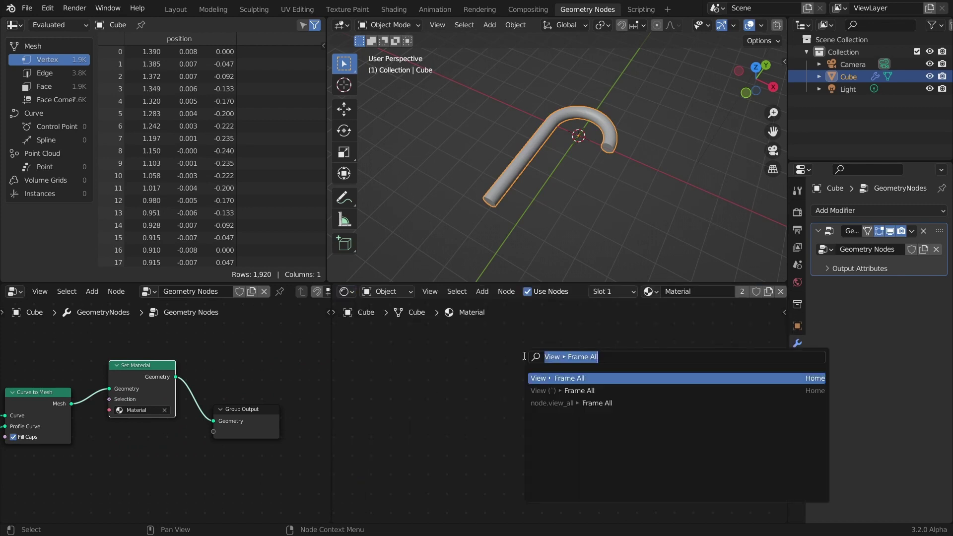
{"action": "left_click", "coordinate": [530, 381]}
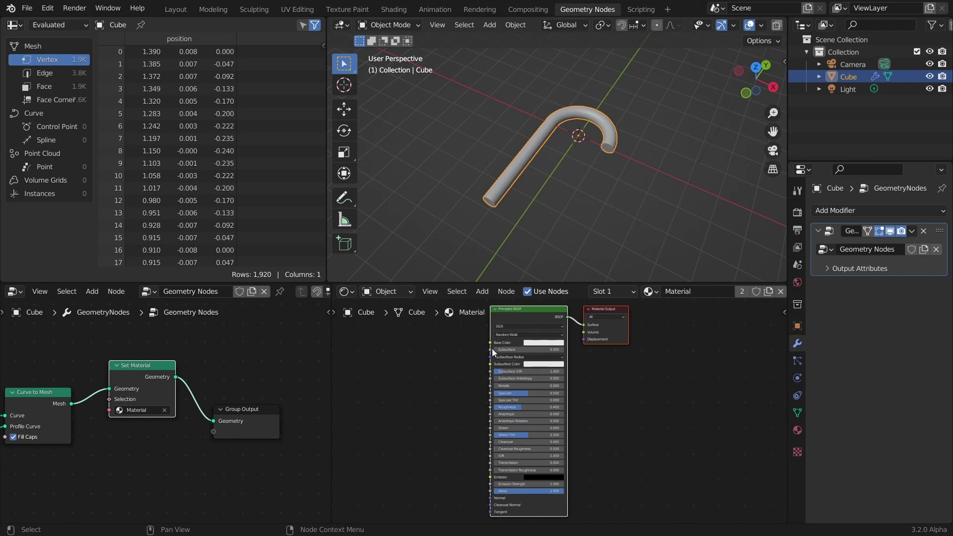
{"action": "middle_click_drag", "start_coordinate": [492, 349], "coordinate": [556, 401]}
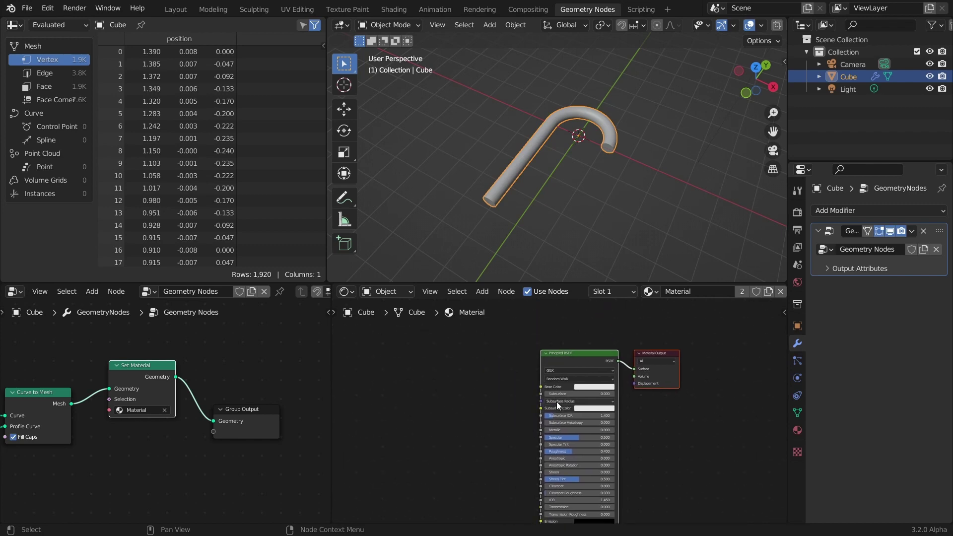
Step: Rename the cane's material to 'cane'
{"action": "left_click", "coordinate": [128, 411]}
{"action": "key", "text": "BackSpace"}
{"action": "key", "text": "Return"}
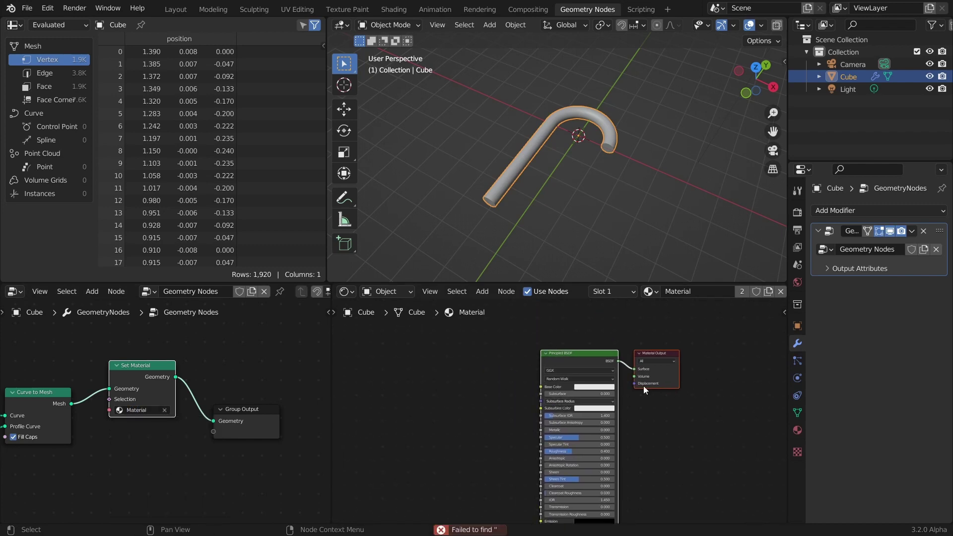
{"action": "double_click", "coordinate": [710, 291]}
{"action": "type", "text": "cane"}
{"action": "key", "text": "Return"}
Step: Search the add-node menu for 'wave' and highlight Wave Texture
{"action": "scroll", "coordinate": [564, 361], "scroll_direction": "up", "scroll_amount": 1}
{"action": "key", "text": "shift+a"}
{"action": "left_click", "coordinate": [454, 348]}
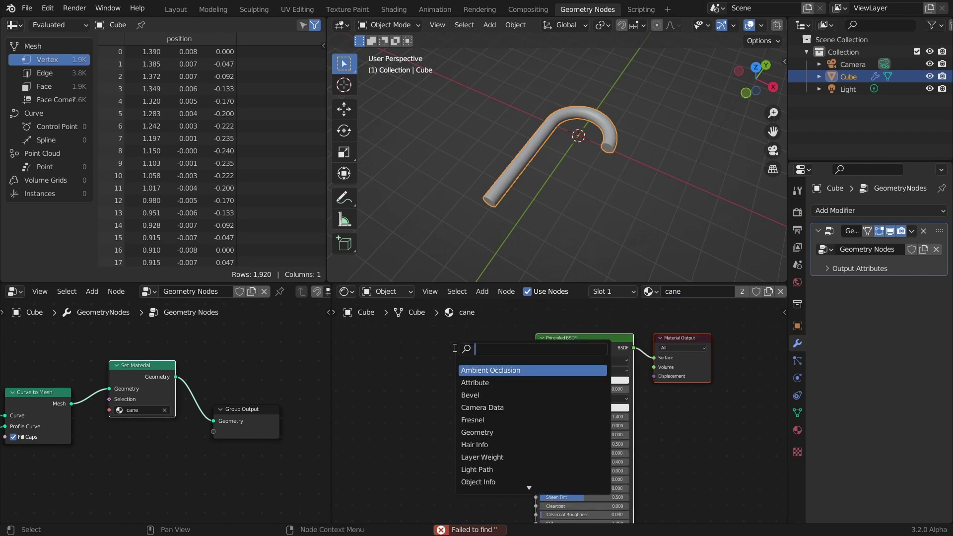
{"action": "type", "text": "wave"}
{"action": "key", "text": "Down"}
Step: Add the Wave Texture left of Principled BSDF, preview its colour, and view the cane in Material Preview
{"action": "key", "text": "Return"}
{"action": "left_click", "coordinate": [417, 358]}
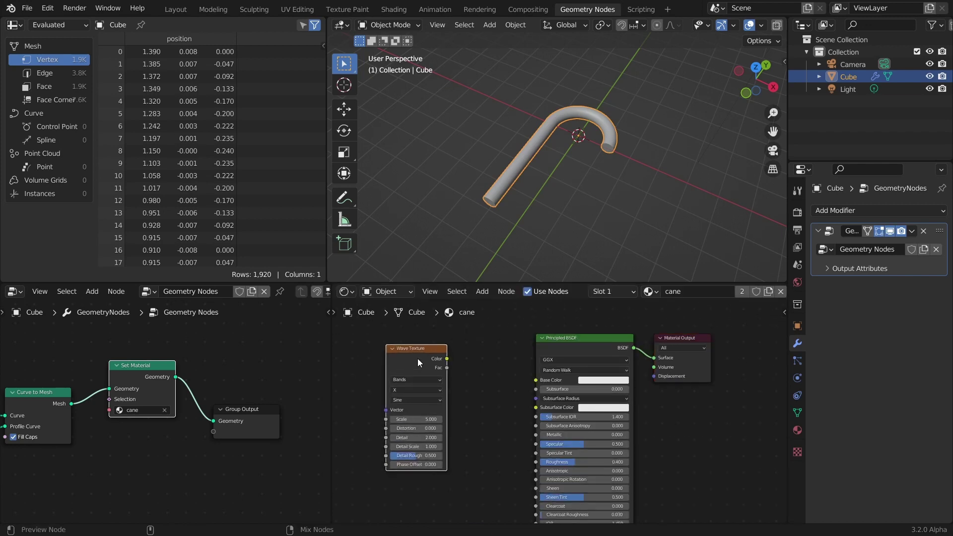
{"action": "left_click", "coordinate": [418, 358], "text": "ctrl+shift"}
{"action": "scroll", "coordinate": [720, 30], "scroll_direction": "down", "scroll_amount": 3}
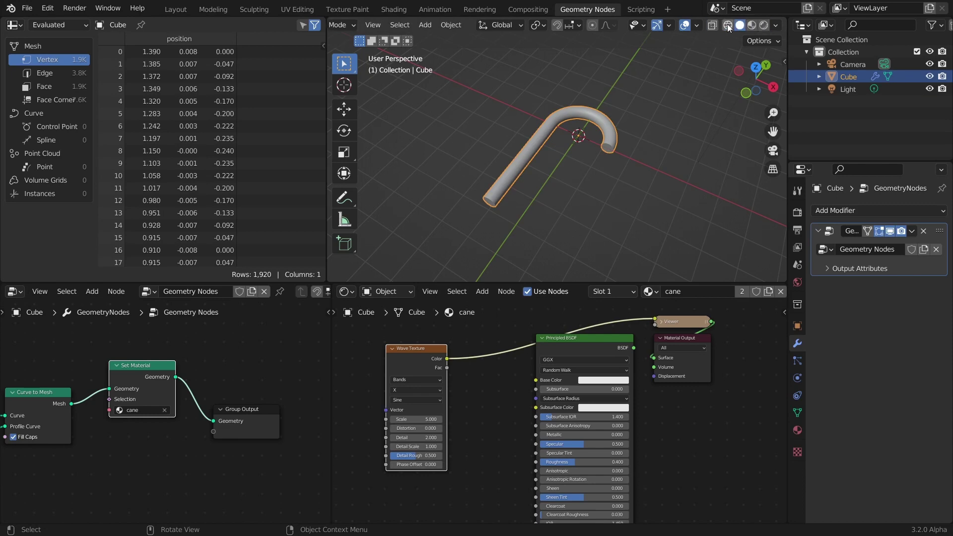
{"action": "left_click", "coordinate": [763, 25]}
{"action": "scroll", "coordinate": [546, 114], "scroll_direction": "up", "scroll_amount": 3}
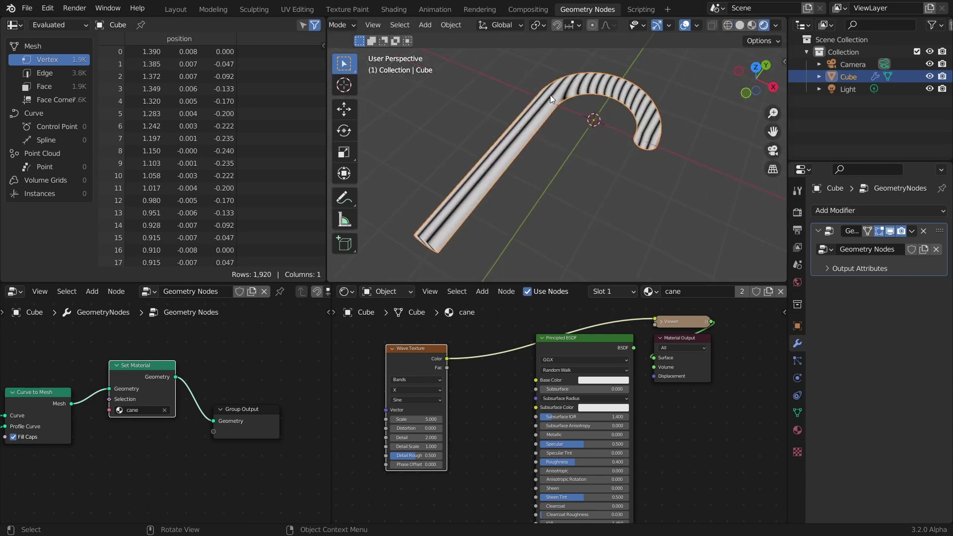
{"action": "middle_click_drag", "start_coordinate": [549, 95], "coordinate": [579, 96]}
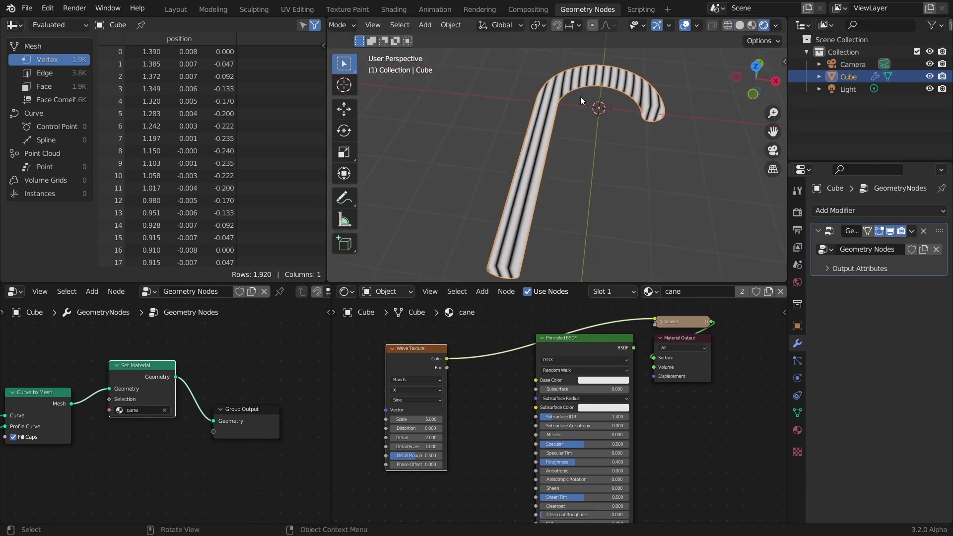
Step: Set the Wave Texture bands direction to Y after briefly trying Diagonal
{"action": "left_click", "coordinate": [402, 391]}
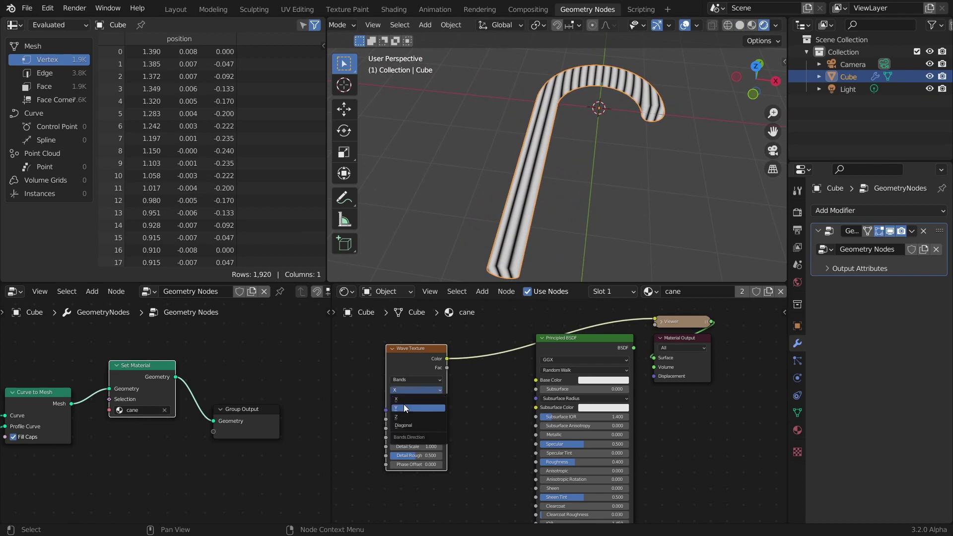
{"action": "left_click", "coordinate": [403, 404]}
{"action": "left_click", "coordinate": [411, 390]}
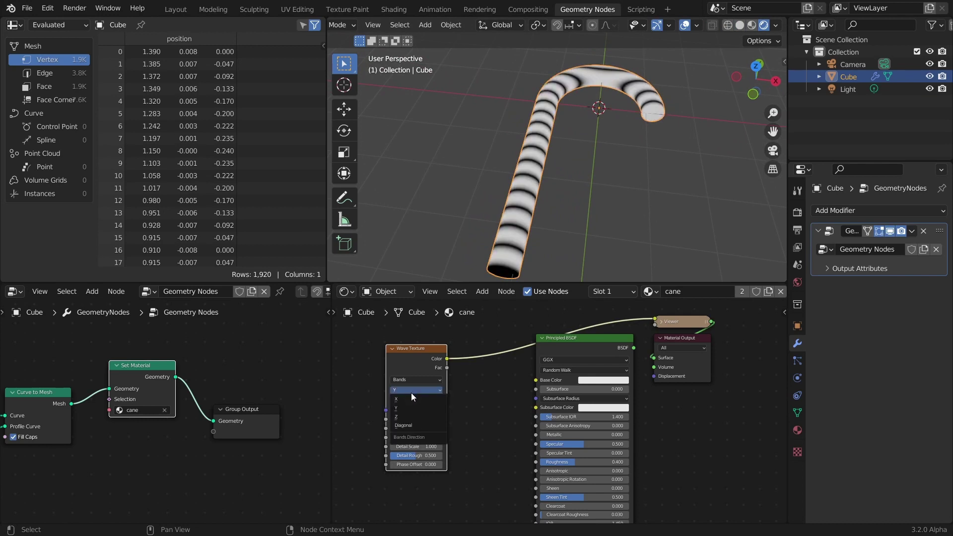
{"action": "left_click", "coordinate": [407, 424]}
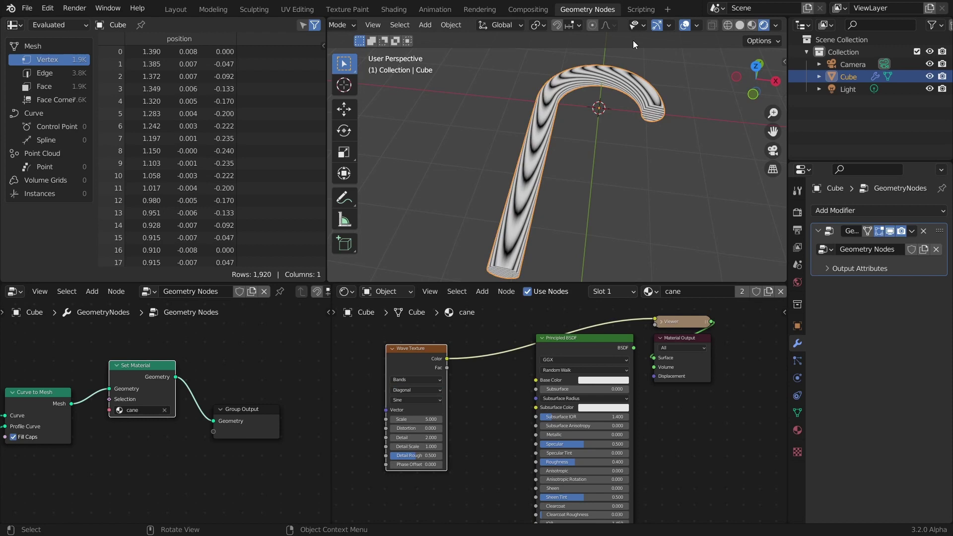
{"action": "middle_click_drag", "start_coordinate": [635, 60], "coordinate": [555, 99]}
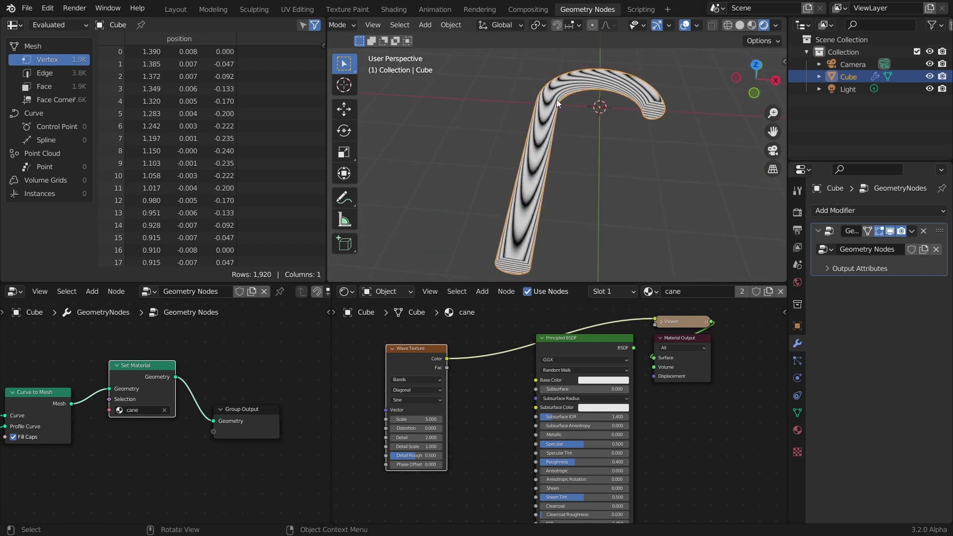
{"action": "key", "text": "ctrl+z"}
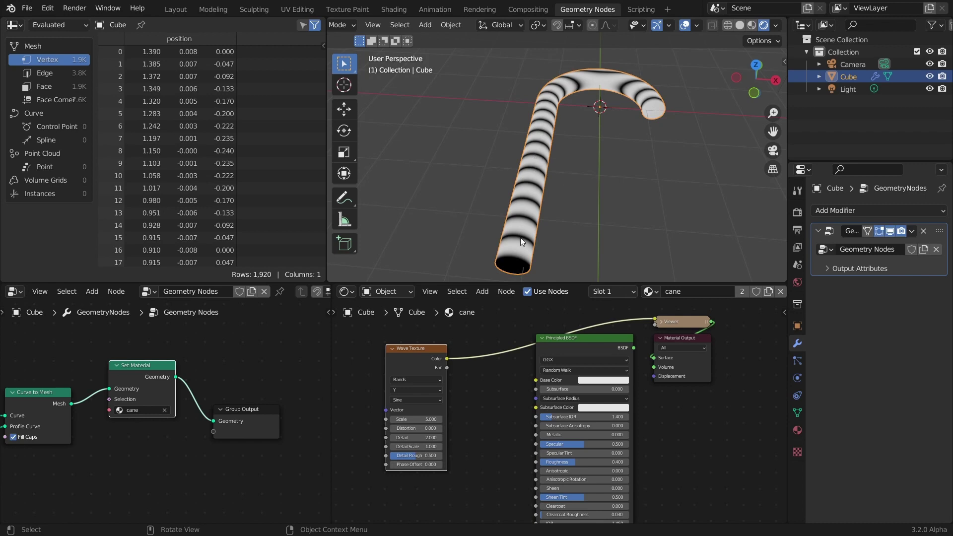
Step: Sketch temporary annotations up the cane's shaft and hook, then erase them
{"action": "mouse_move", "coordinate": [514, 175]}
{"action": "left_mouse_down"}
{"action": "mouse_move", "coordinate": [576, 81]}
{"action": "mouse_move", "coordinate": [645, 103]}
{"action": "left_mouse_up"}
{"action": "key", "text": "ctrl+z"}
{"action": "scroll", "coordinate": [610, 117], "scroll_direction": "down", "scroll_amount": 3}
{"action": "middle_click_drag", "start_coordinate": [570, 138], "coordinate": [565, 159]}
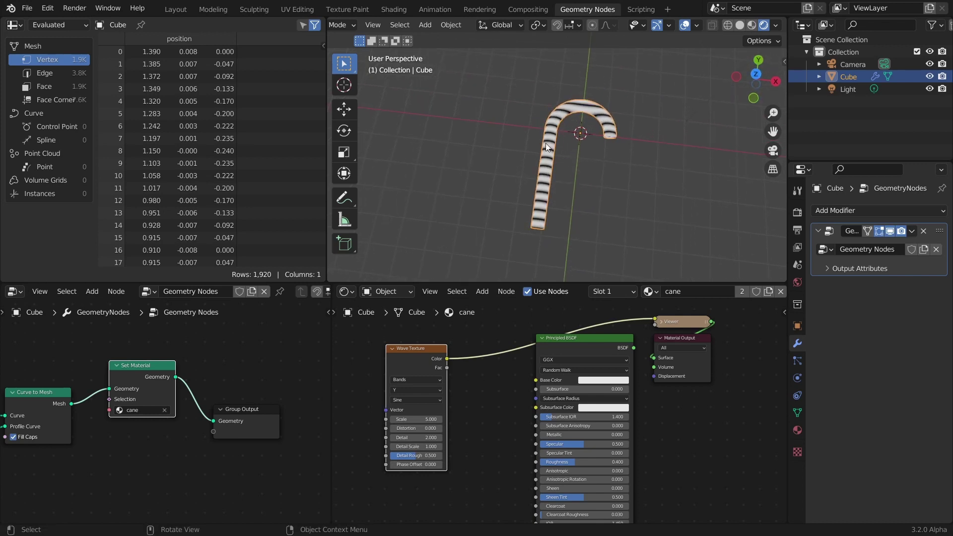
{"action": "left_click_drag", "start_coordinate": [539, 225], "coordinate": [554, 104]}
{"action": "key", "text": "ctrl+z"}
{"action": "scroll", "coordinate": [161, 406], "scroll_direction": "down", "scroll_amount": 6}
Step: Preview the Mesh to Curve output and trace the curve's path with a temporary annotation
{"action": "middle_click_drag", "start_coordinate": [38, 401], "coordinate": [259, 363]}
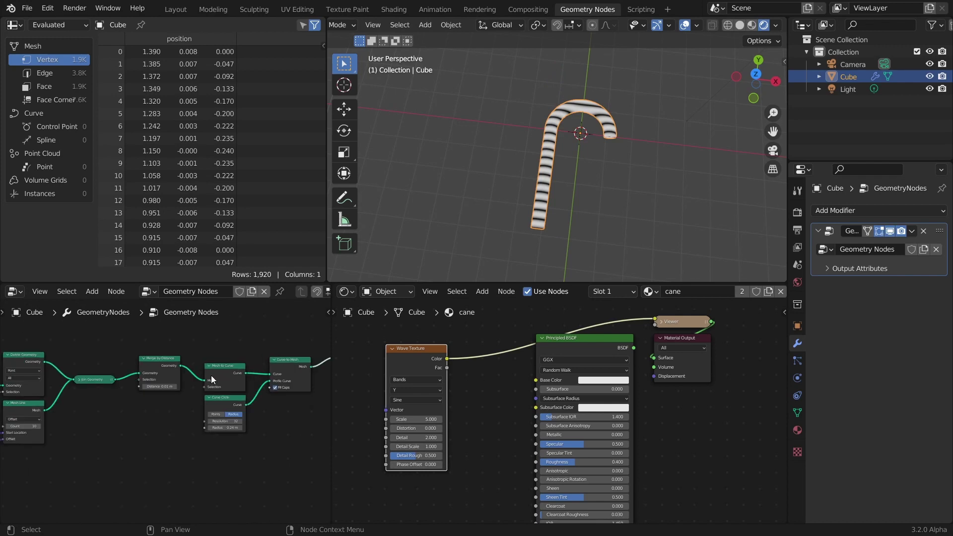
{"action": "left_click", "coordinate": [224, 365], "text": "ctrl+shift"}
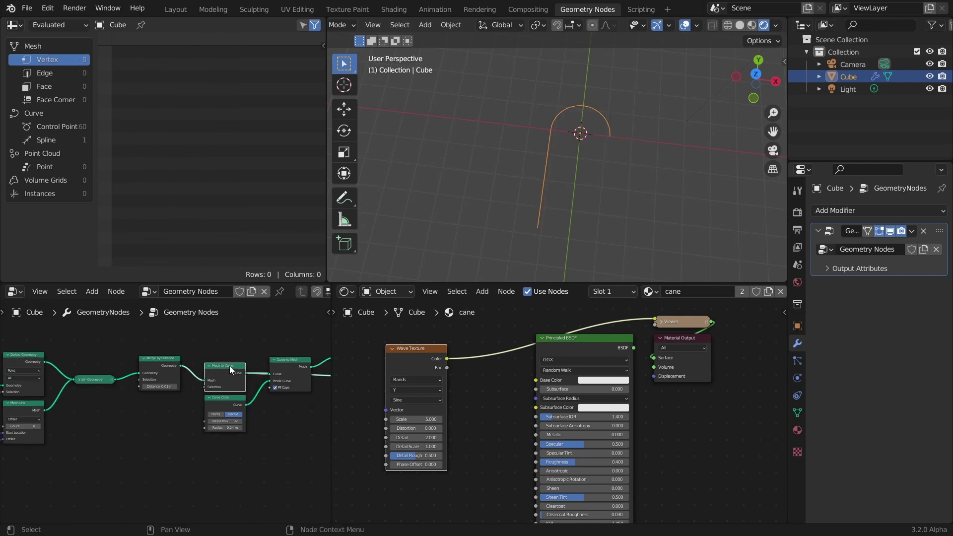
{"action": "scroll", "coordinate": [218, 364], "scroll_direction": "up", "scroll_amount": 8}
{"action": "middle_click_drag", "start_coordinate": [230, 363], "coordinate": [157, 391]}
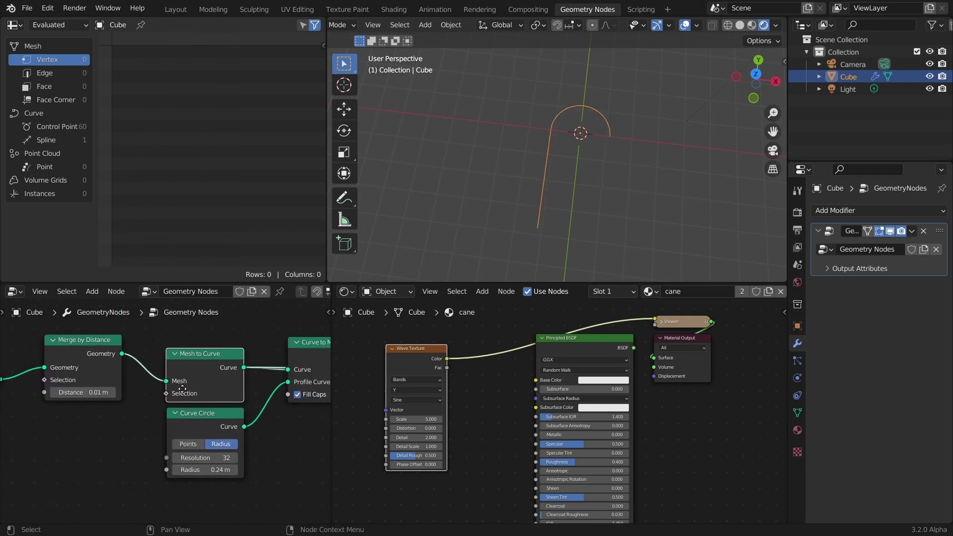
{"action": "mouse_move", "coordinate": [536, 230]}
{"action": "left_mouse_down"}
{"action": "mouse_move", "coordinate": [547, 133]}
{"action": "mouse_move", "coordinate": [580, 100]}
{"action": "left_mouse_up"}
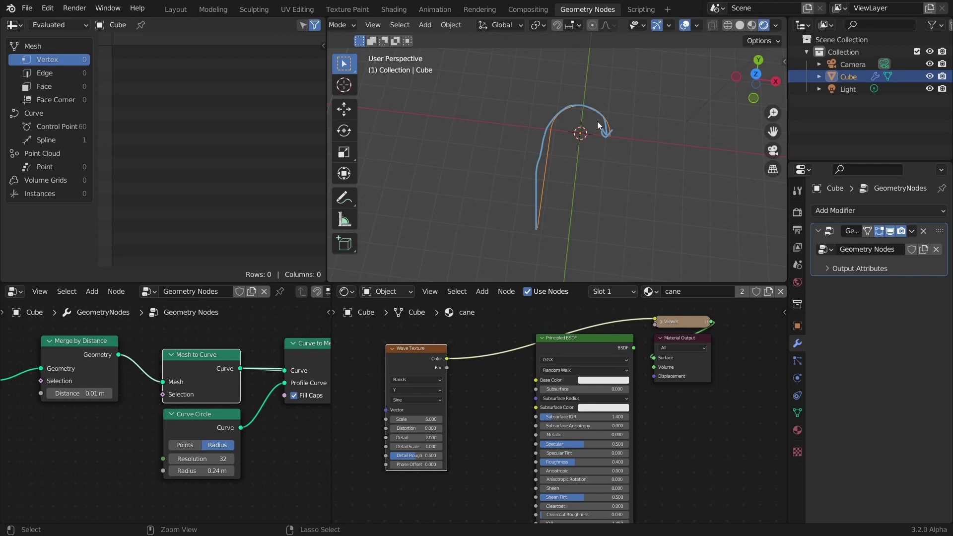
{"action": "key", "text": "ctrl+z"}
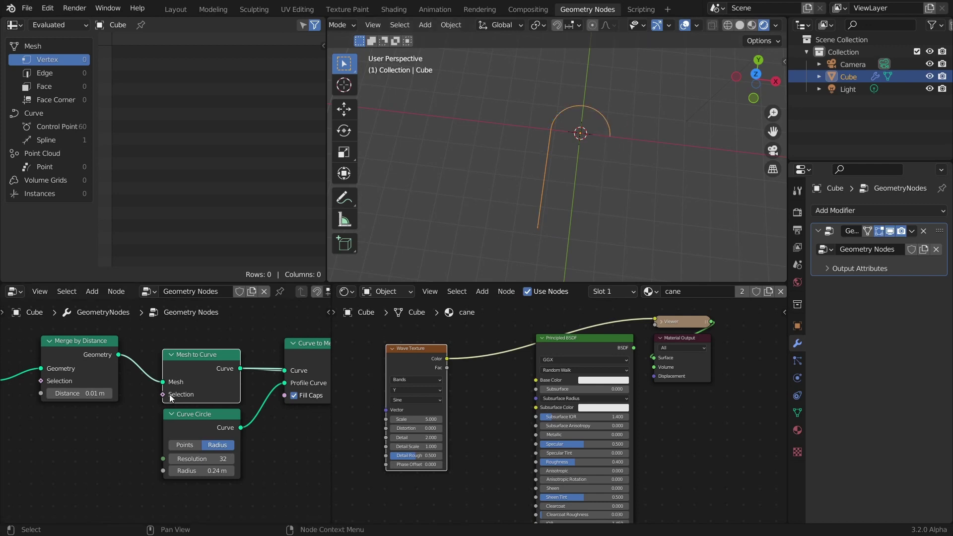
{"action": "middle_click_drag", "start_coordinate": [169, 394], "coordinate": [150, 437]}
Step: Search 'parm' and place a Spline Parameter node above Mesh to Curve
{"action": "key", "text": "shift+a"}
{"action": "left_click", "coordinate": [229, 286]}
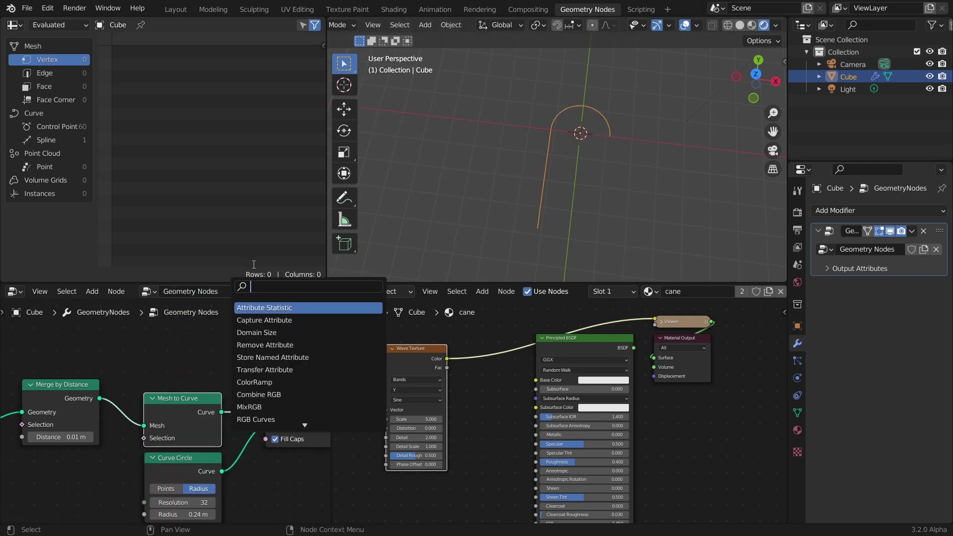
{"action": "type", "text": "parm"}
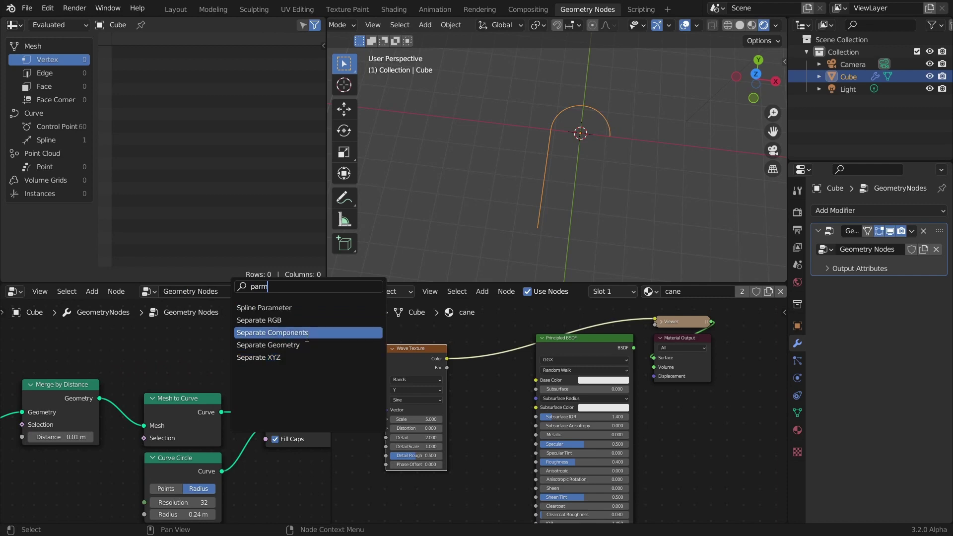
{"action": "left_click", "coordinate": [294, 307]}
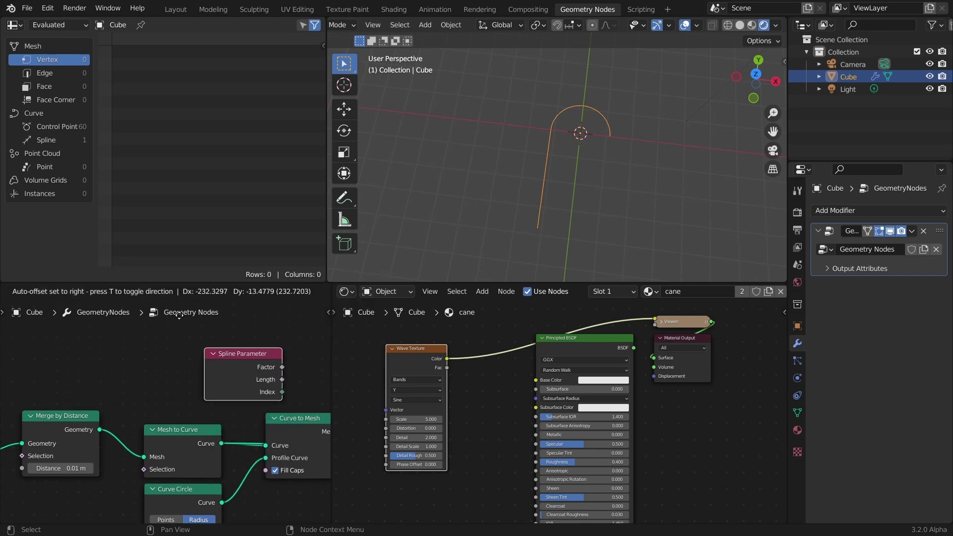
{"action": "left_click", "coordinate": [126, 362]}
{"action": "middle_click_drag", "start_coordinate": [209, 426], "coordinate": [192, 380]}
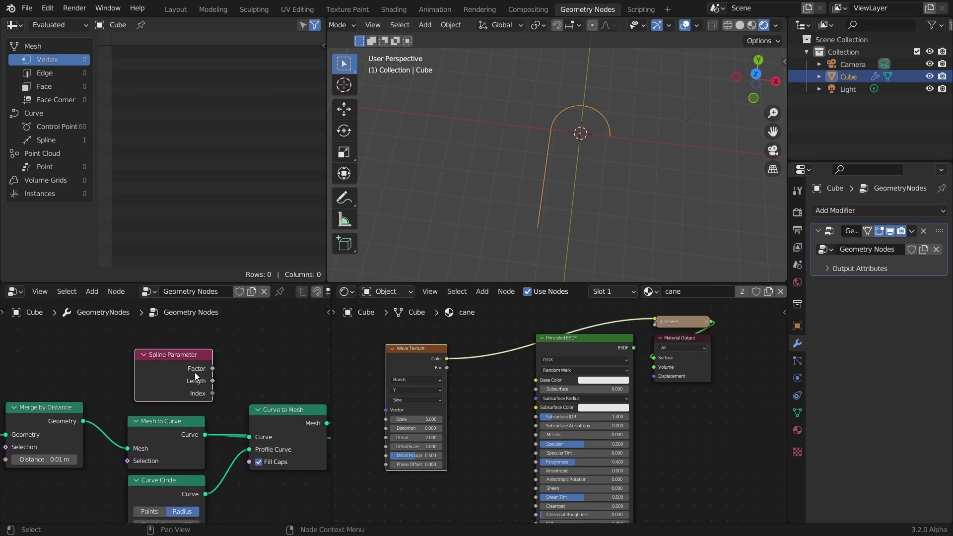
{"action": "left_click_drag", "start_coordinate": [195, 372], "coordinate": [175, 370]}
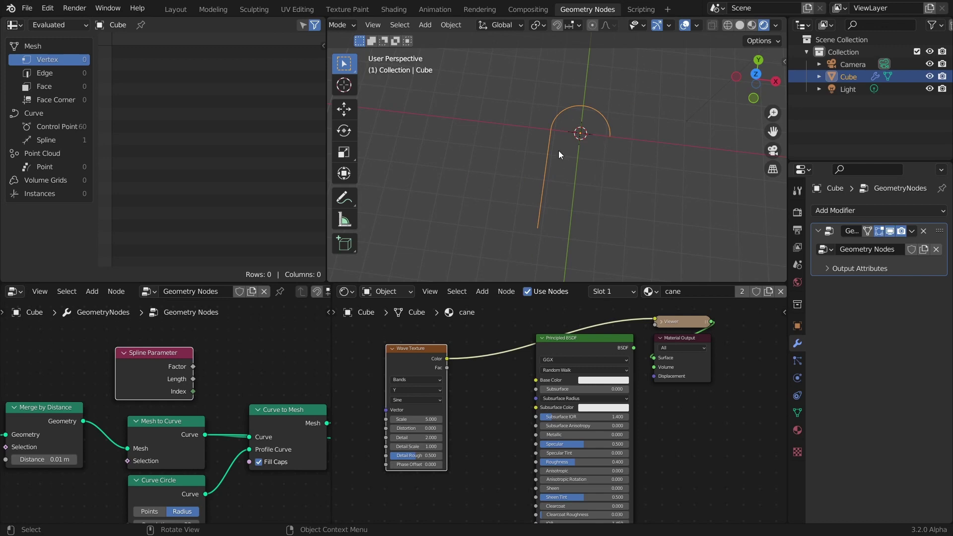
Step: Move Spline Parameter below Curve Circle and preview the Curve Circle profile
{"action": "scroll", "coordinate": [140, 421], "scroll_direction": "down", "scroll_amount": 3}
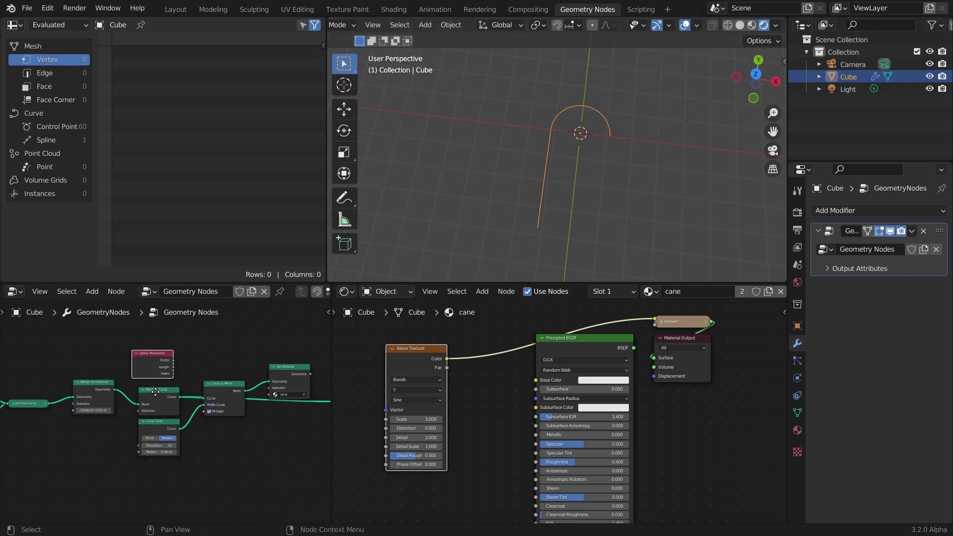
{"action": "key", "text": "g"}
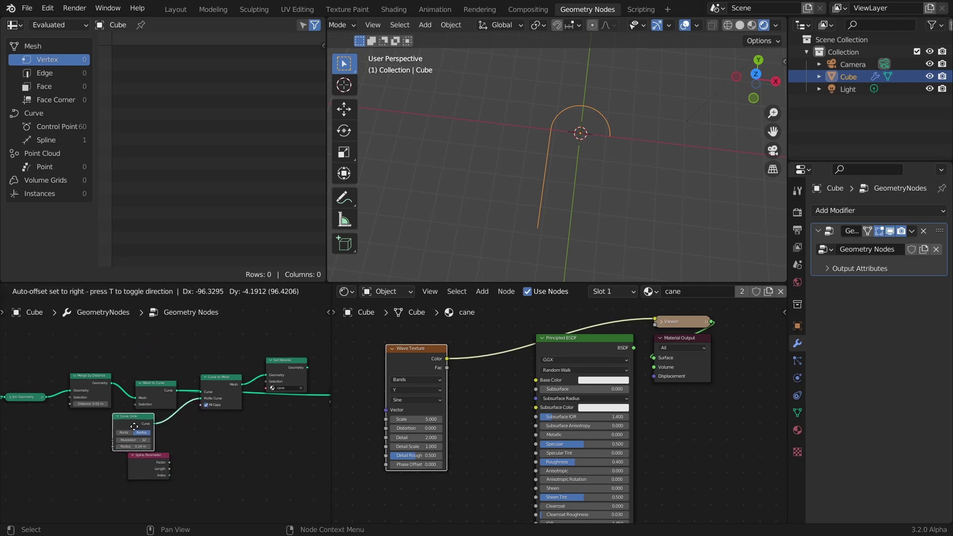
{"action": "left_click", "coordinate": [152, 503]}
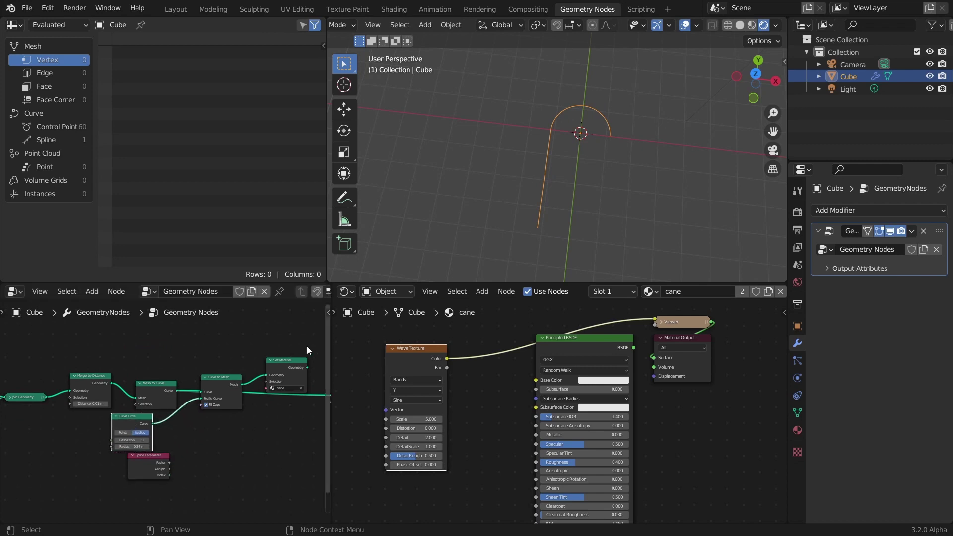
{"action": "left_click", "coordinate": [139, 420], "text": "ctrl+shift"}
{"action": "scroll", "coordinate": [139, 432], "scroll_direction": "up", "scroll_amount": 2}
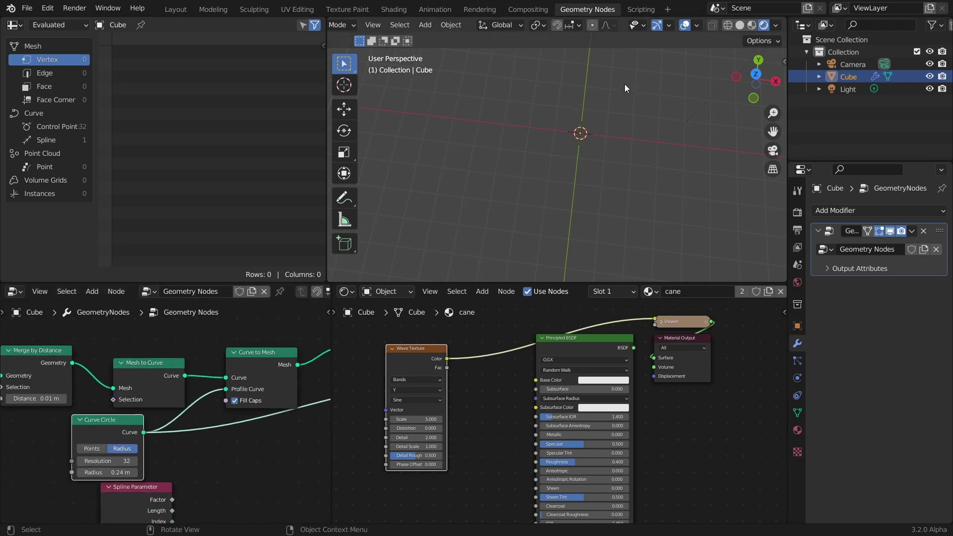
{"action": "middle_click_drag", "start_coordinate": [564, 153], "coordinate": [587, 144]}
{"action": "scroll", "coordinate": [163, 402], "scroll_direction": "down", "scroll_amount": 2}
Step: Preview the full candy cane mesh again and tidy the Curve Circle and Spline Parameter nodes
{"action": "left_click", "coordinate": [204, 379], "text": "ctrl+shift"}
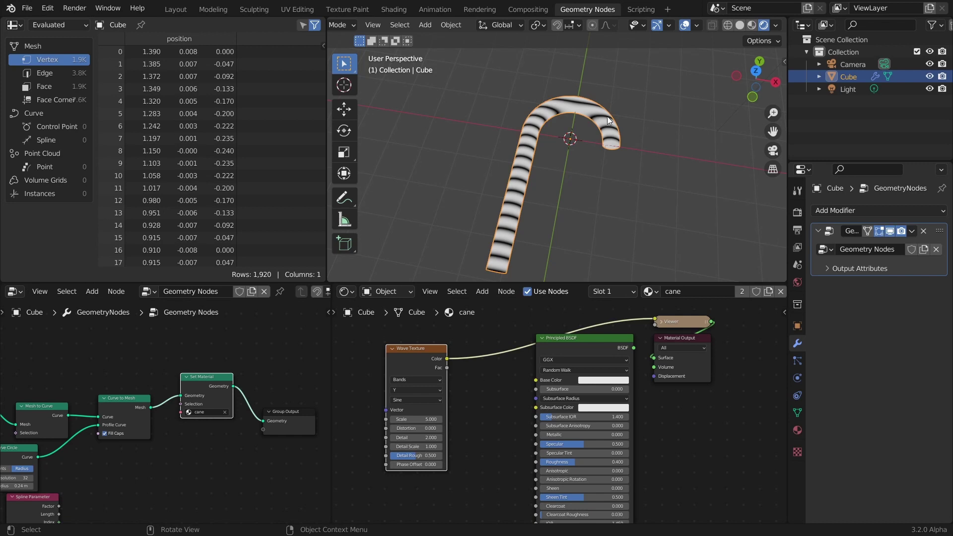
{"action": "middle_click_drag", "start_coordinate": [142, 468], "coordinate": [310, 359]}
{"action": "scroll", "coordinate": [207, 406], "scroll_direction": "up", "scroll_amount": 2}
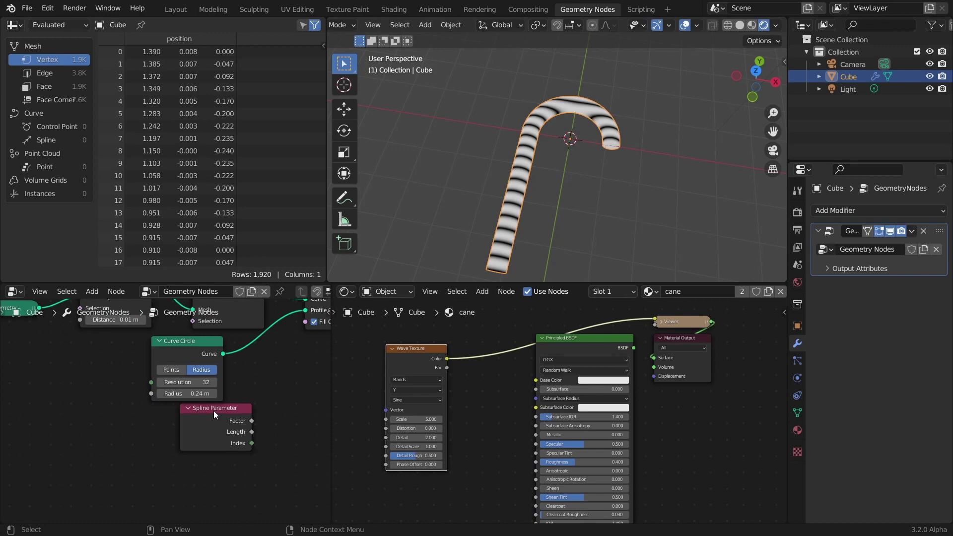
{"action": "left_click_drag", "start_coordinate": [213, 410], "coordinate": [176, 420]}
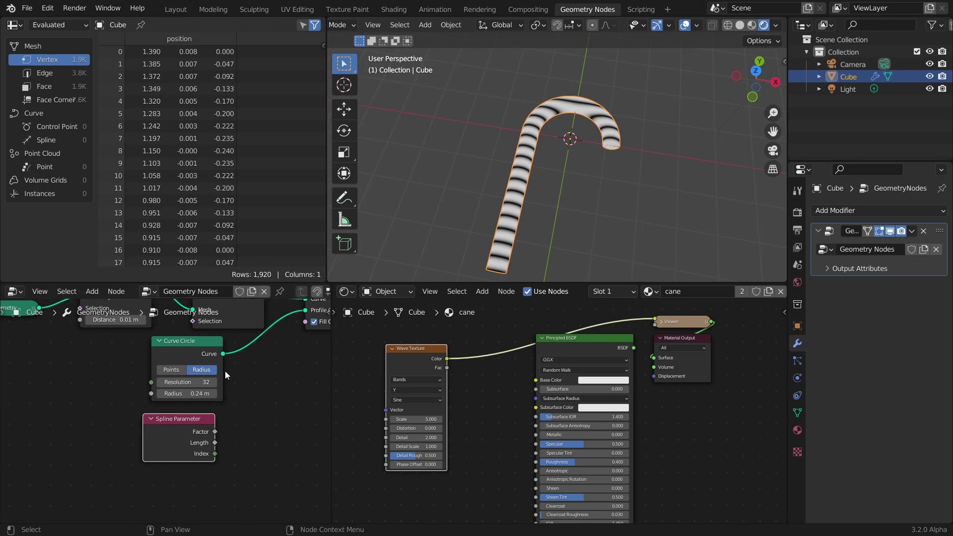
{"action": "middle_click_drag", "start_coordinate": [175, 407], "coordinate": [142, 422]}
{"action": "key", "text": "shift+a"}
Step: Search 'ca' and drop a Capture Attribute node onto the Curve Circle link
{"action": "left_click", "coordinate": [224, 284]}
{"action": "type", "text": "ca"}
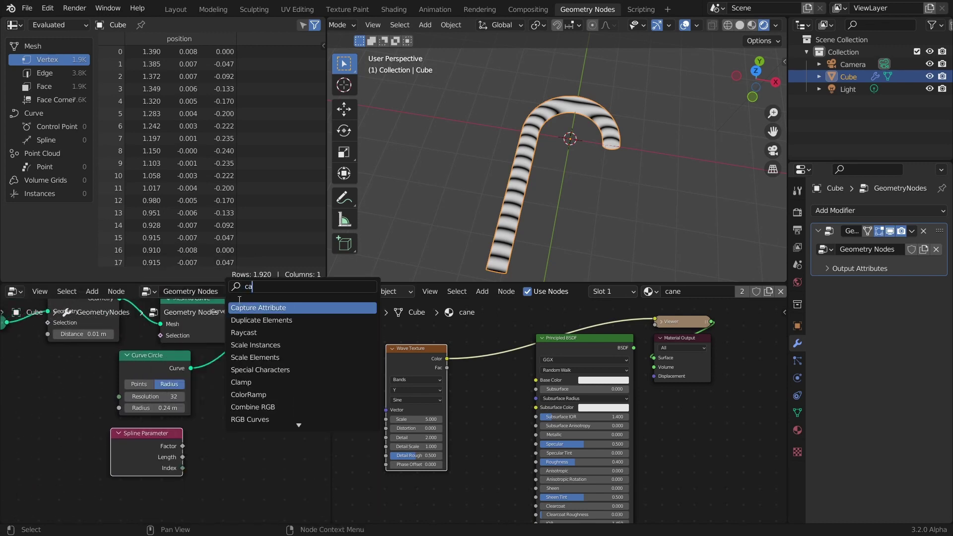
{"action": "key", "text": "Return"}
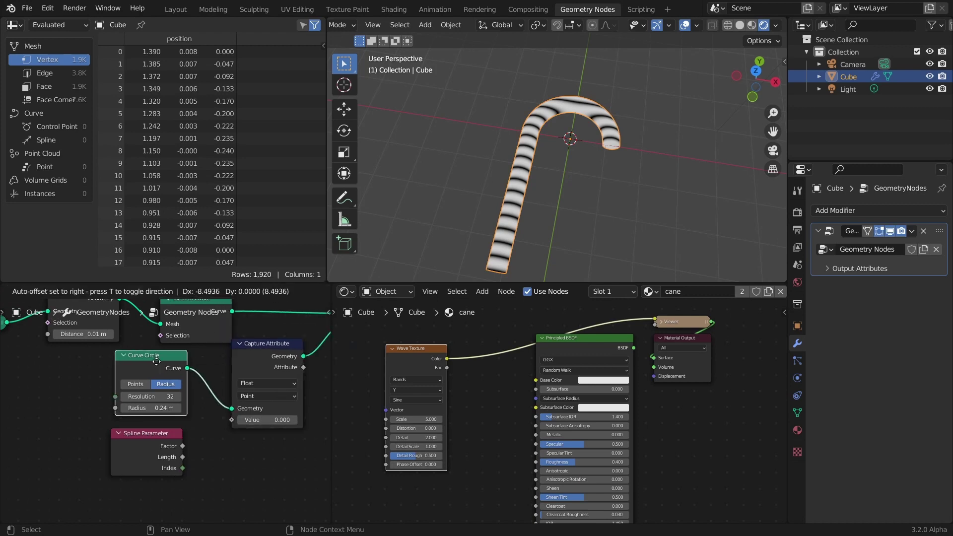
{"action": "left_click", "coordinate": [219, 370]}
{"action": "scroll", "coordinate": [539, 223], "scroll_direction": "up", "scroll_amount": 8}
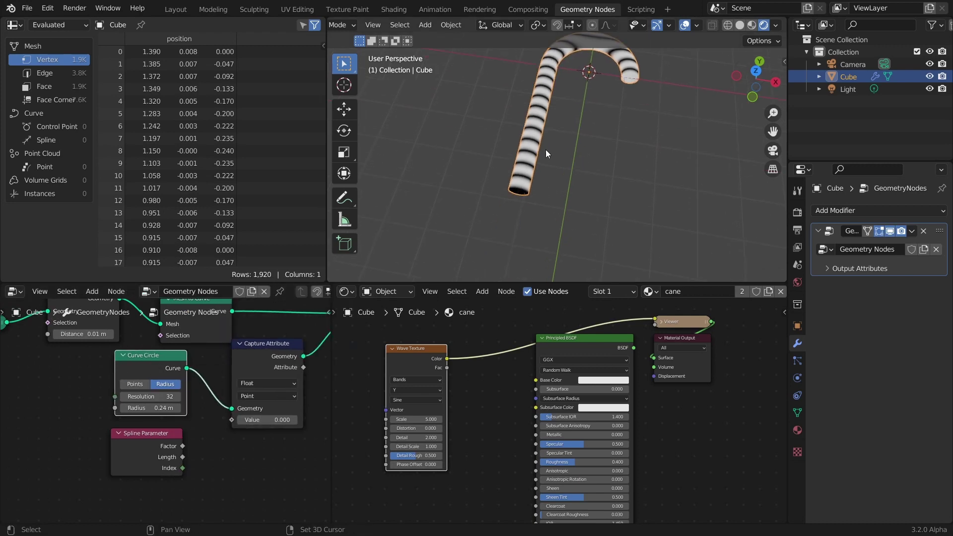
{"action": "middle_click_drag", "start_coordinate": [475, 211], "coordinate": [535, 191]}
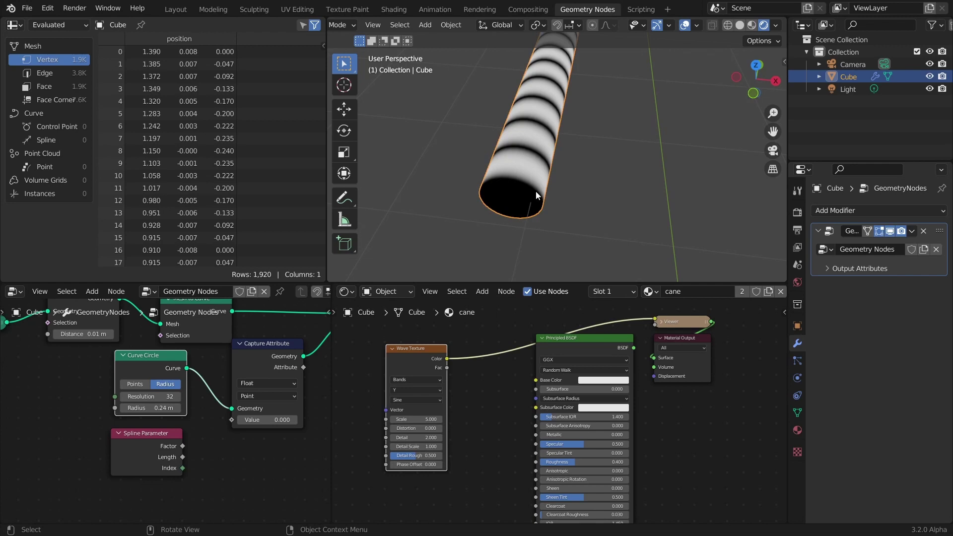
{"action": "mouse_move", "coordinate": [506, 174]}
{"action": "left_mouse_down"}
{"action": "mouse_move", "coordinate": [545, 208]}
{"action": "mouse_move", "coordinate": [516, 177]}
{"action": "left_mouse_up"}
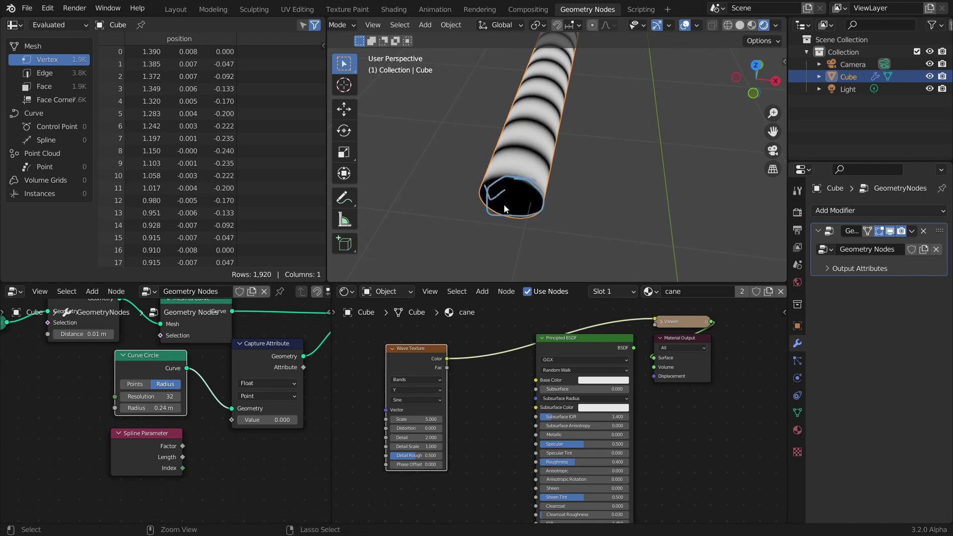
{"action": "key", "text": "ctrl+z"}
{"action": "key", "text": "ctrl+z"}
Step: Connect Spline Parameter's Factor to the Capture Attribute's Value input
{"action": "left_click", "coordinate": [183, 450]}
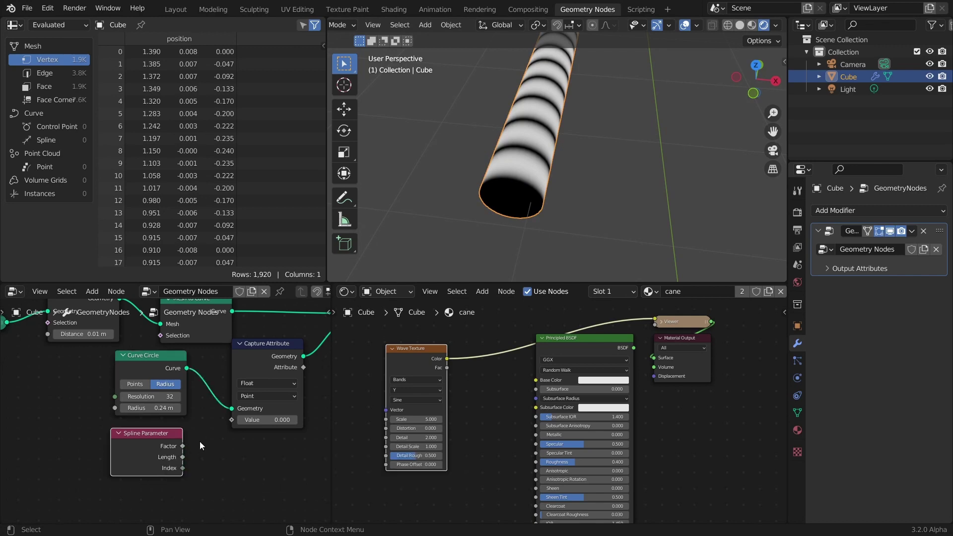
{"action": "left_click_drag", "start_coordinate": [183, 445], "coordinate": [232, 420]}
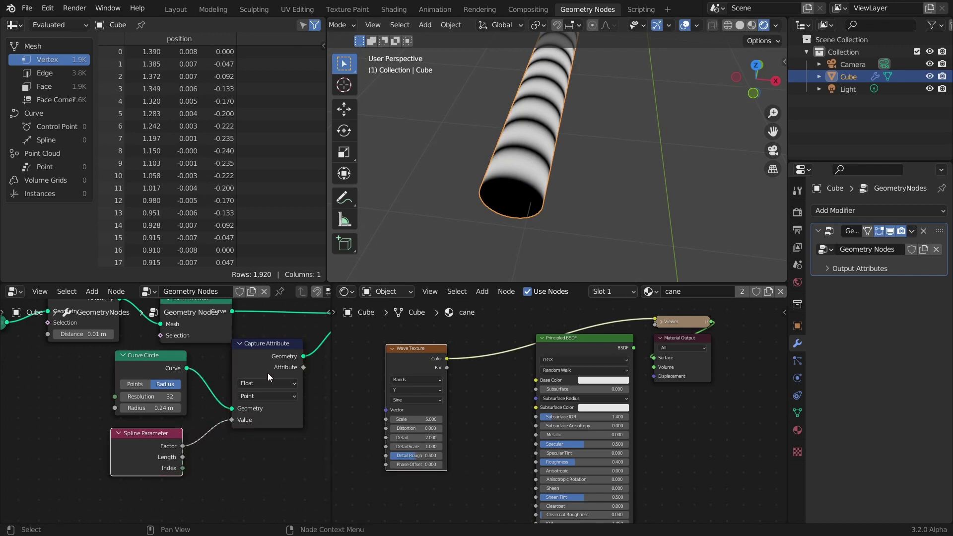
{"action": "key", "text": "Home"}
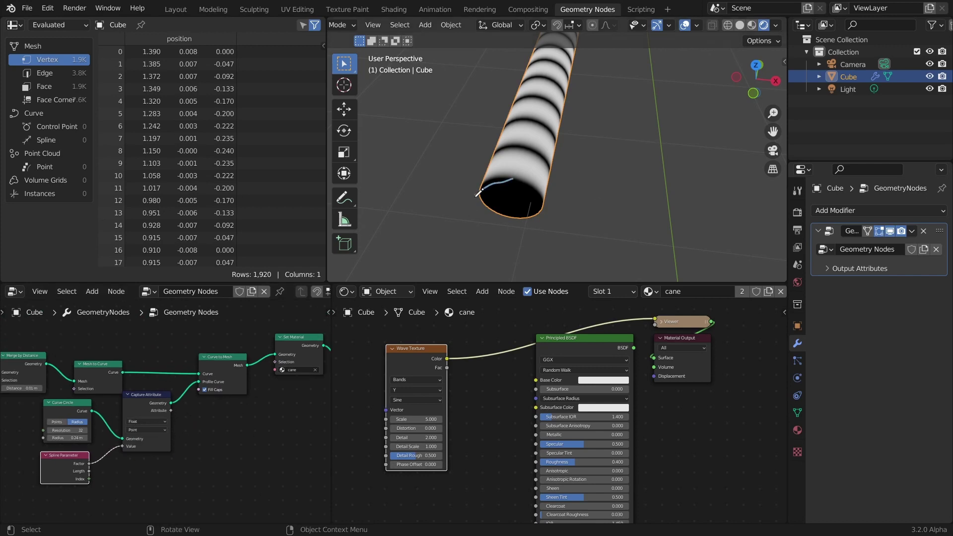
{"action": "middle_click_drag", "start_coordinate": [476, 211], "coordinate": [559, 112]}
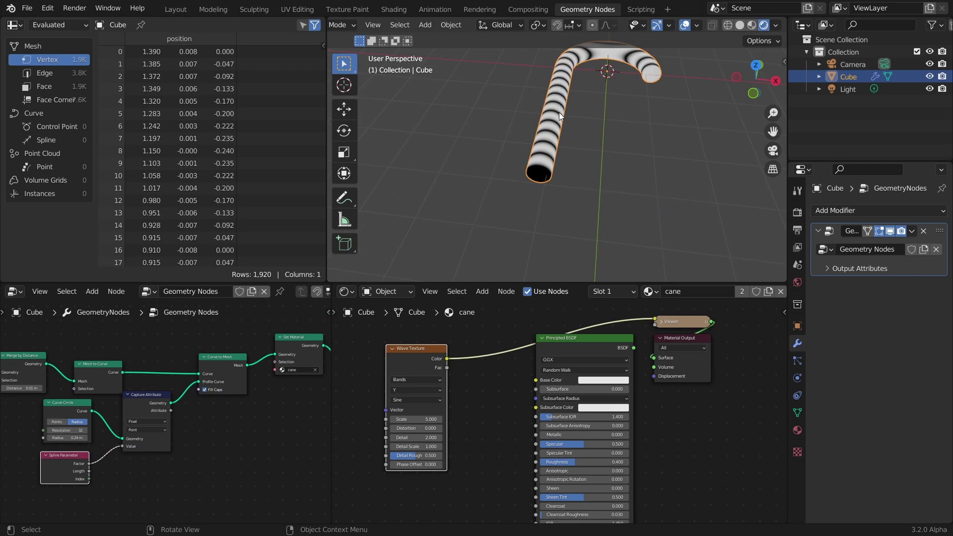
{"action": "middle_click_drag", "start_coordinate": [240, 389], "coordinate": [169, 404]}
{"action": "right_click_drag", "start_coordinate": [95, 424], "coordinate": [299, 409], "text": "alt"}
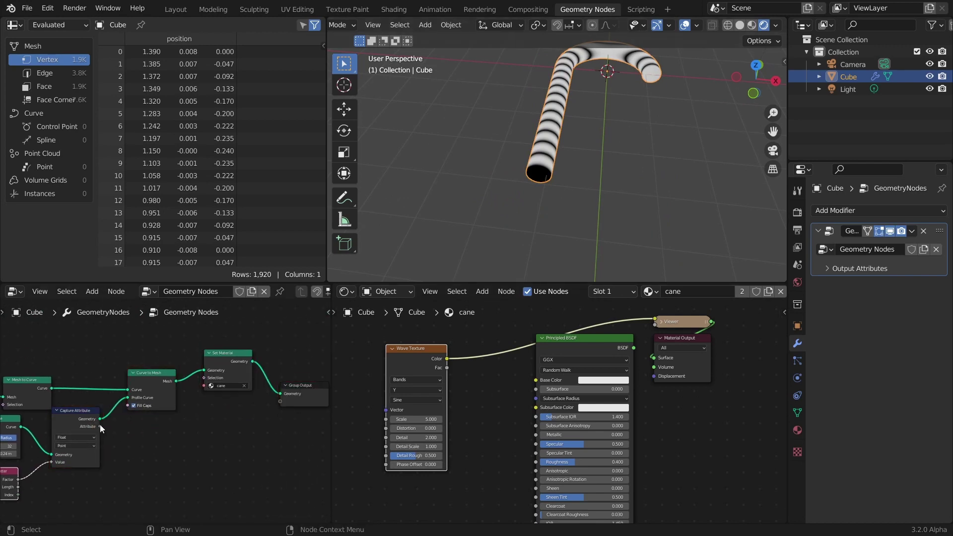
Step: Route Capture Attribute's output to the Group Output and name the output attribute 'mapping'
{"action": "left_click", "coordinate": [99, 425]}
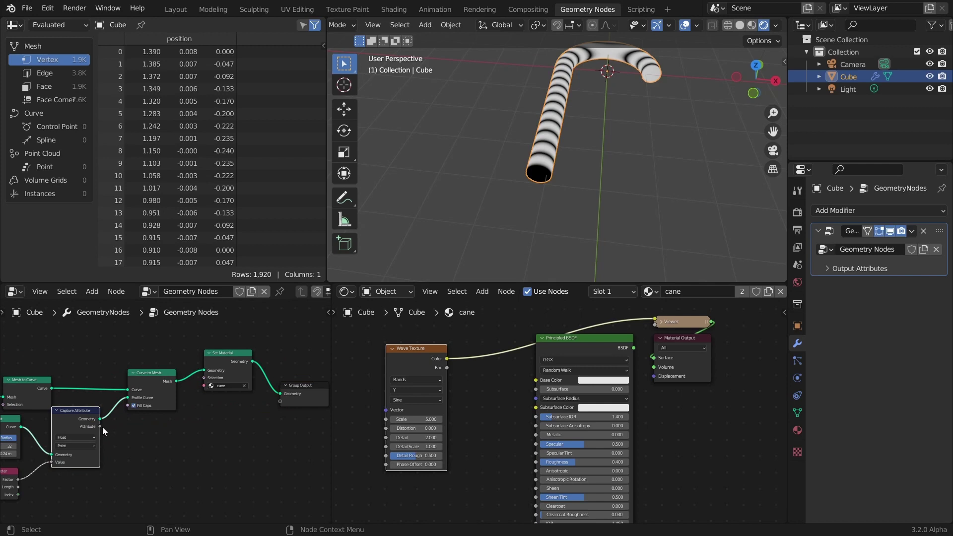
{"action": "left_click_drag", "start_coordinate": [100, 425], "coordinate": [281, 402]}
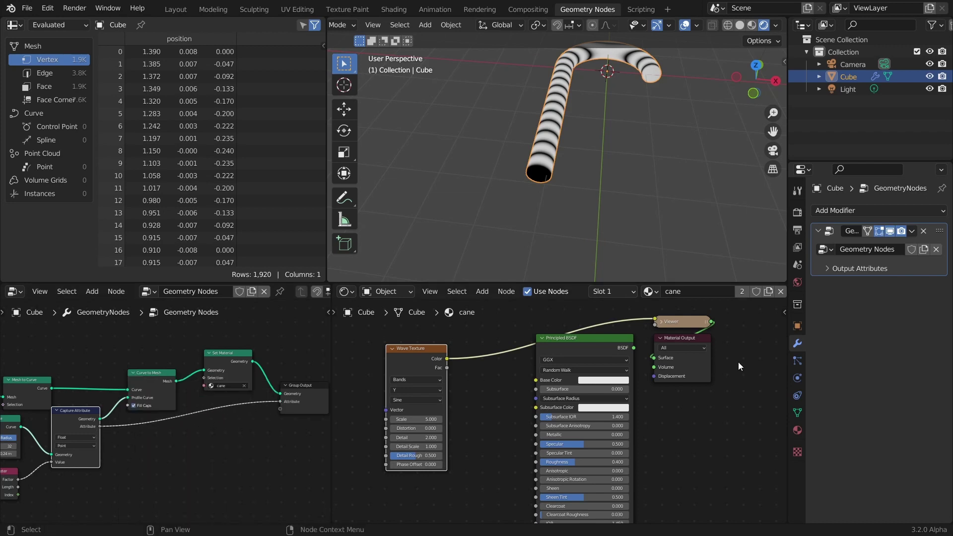
{"action": "left_click", "coordinate": [868, 273]}
{"action": "left_click", "coordinate": [888, 286]}
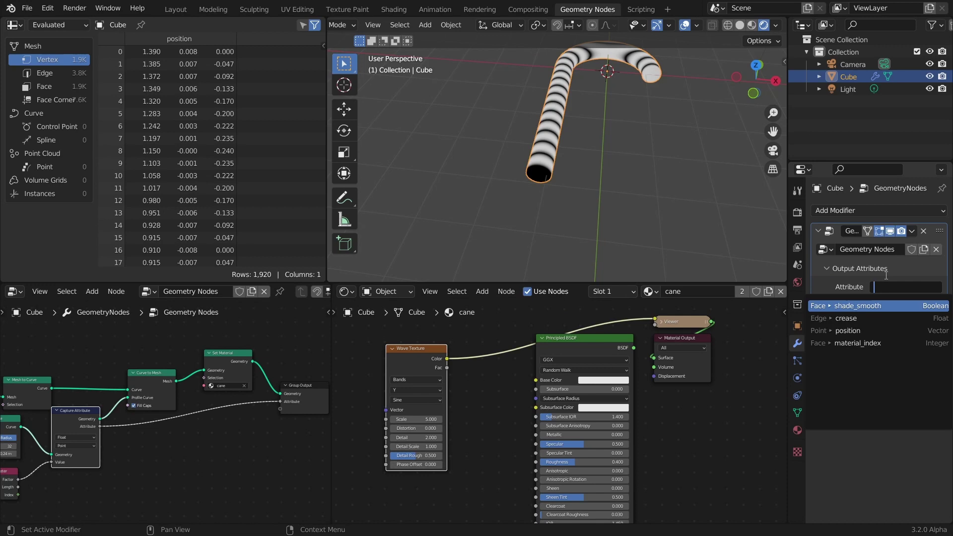
{"action": "type", "text": "mapping"}
{"action": "key", "text": "Return"}
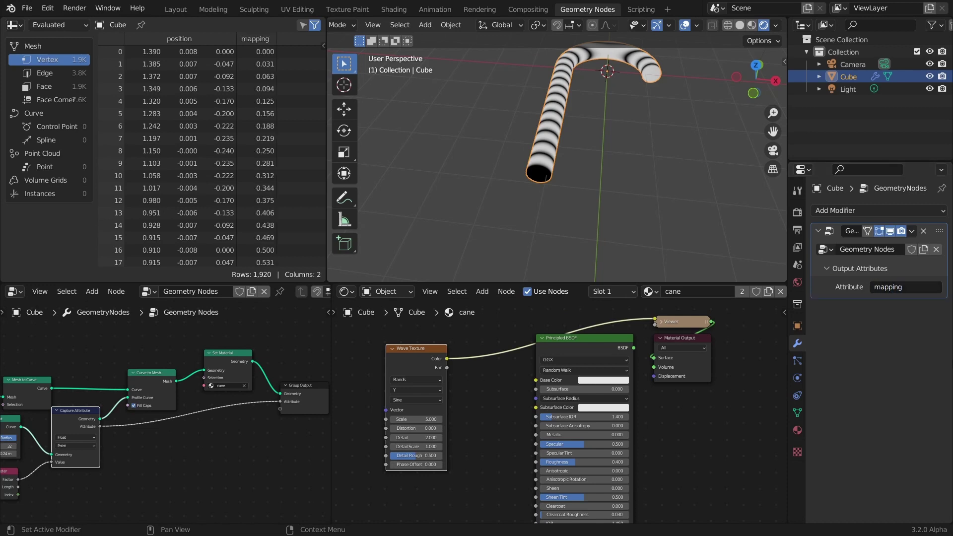
Step: Begin adding a new node in the cane's shader editor via search
{"action": "middle_click_drag", "start_coordinate": [429, 481], "coordinate": [539, 470]}
{"action": "key", "text": "shift+a"}
{"action": "left_click", "coordinate": [435, 338]}
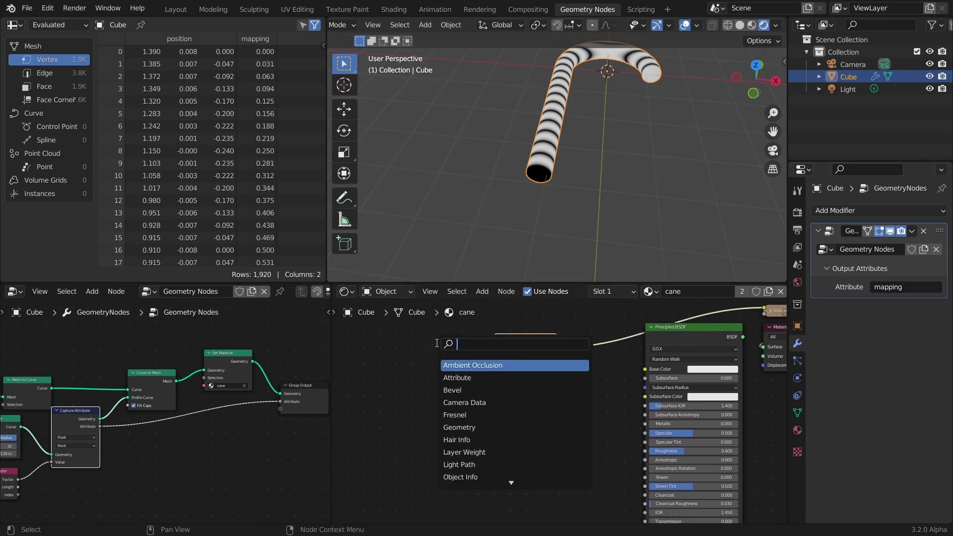
Step: Add an Attribute node for 'mapping' to the shader and preview its colour on the cane
{"action": "type", "text": "att"}
{"action": "key", "text": "Return"}
{"action": "left_click", "coordinate": [414, 358]}
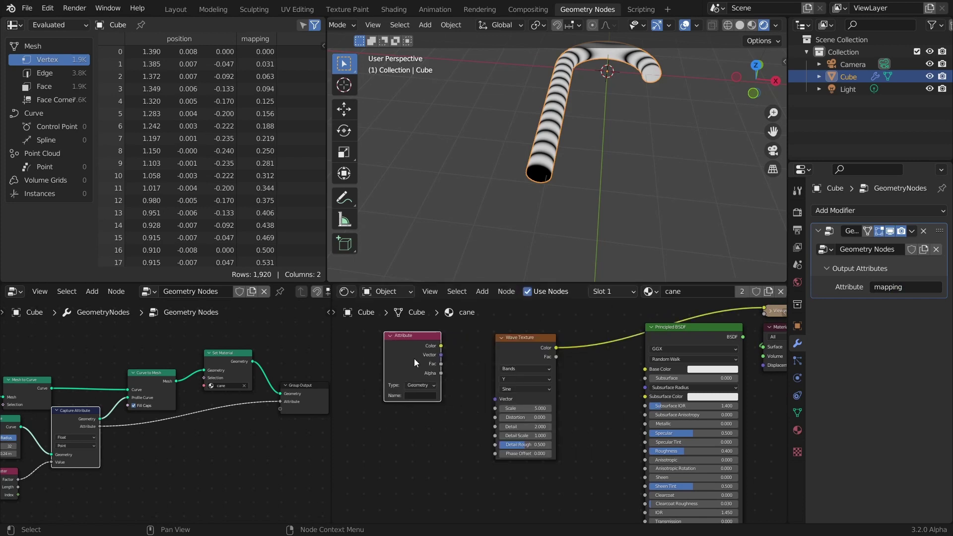
{"action": "scroll", "coordinate": [409, 360], "scroll_direction": "up", "scroll_amount": 3}
{"action": "left_click", "coordinate": [472, 395]}
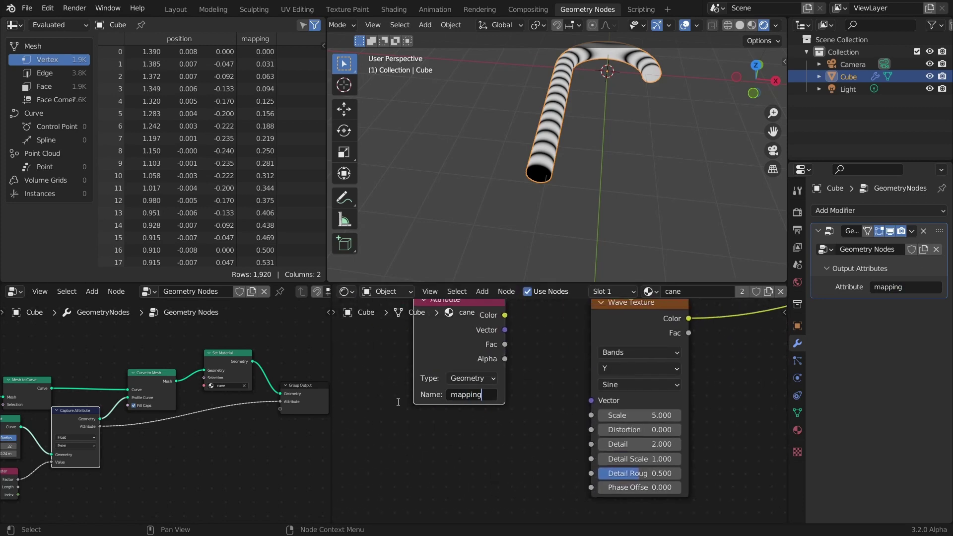
{"action": "left_click", "coordinate": [488, 318], "text": "ctrl+shift"}
Step: Connect the mapping attribute's Color to the Wave Texture's Vector input
{"action": "middle_click_drag", "start_coordinate": [531, 163], "coordinate": [574, 153]}
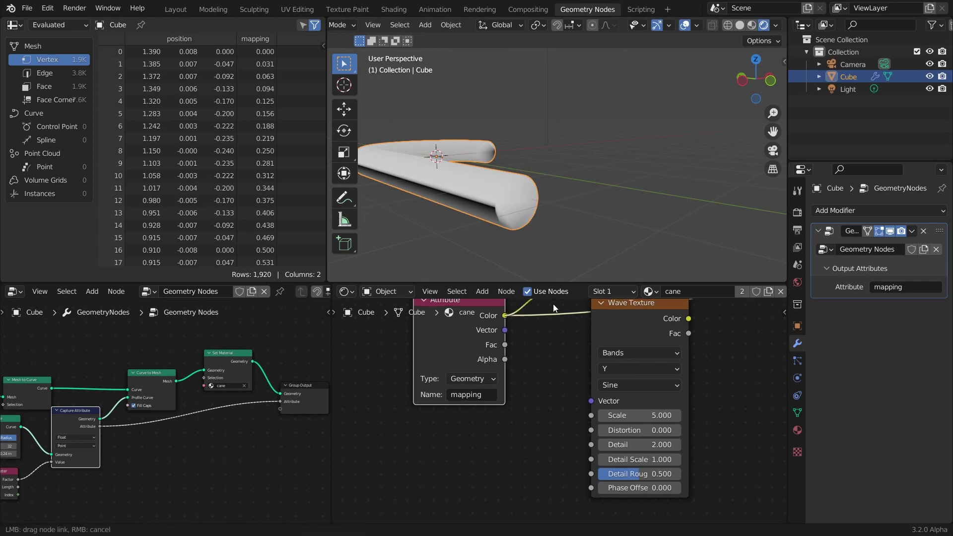
{"action": "left_click_drag", "start_coordinate": [504, 316], "coordinate": [590, 400]}
{"action": "middle_click_drag", "start_coordinate": [670, 356], "coordinate": [506, 397]}
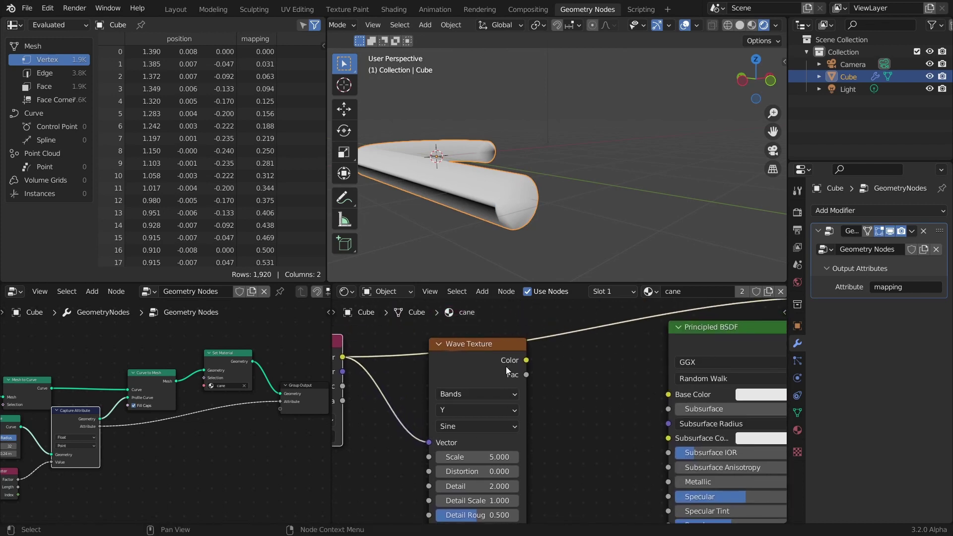
{"action": "middle_click_drag", "start_coordinate": [504, 150], "coordinate": [524, 148]}
{"action": "left_click_drag", "start_coordinate": [527, 187], "coordinate": [564, 221]}
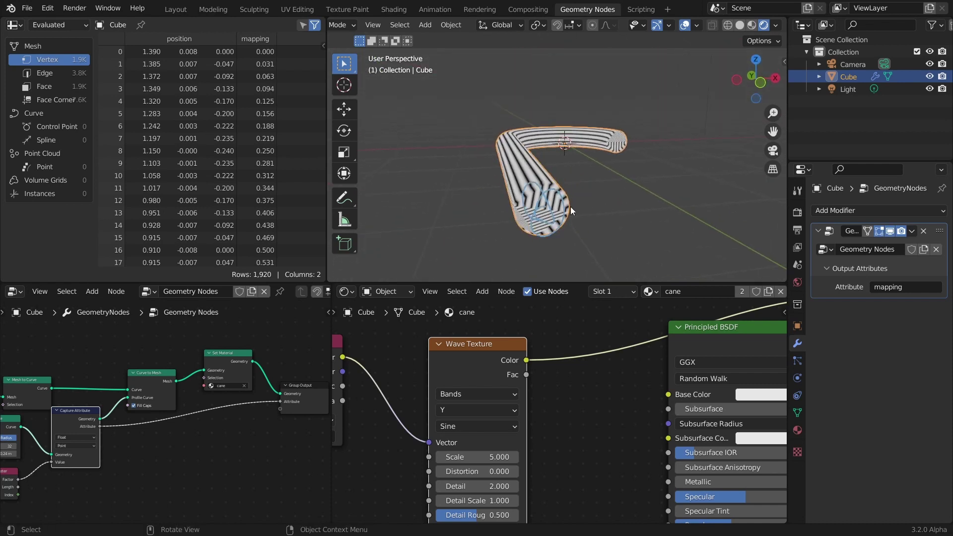
{"action": "key", "text": "ctrl+z"}
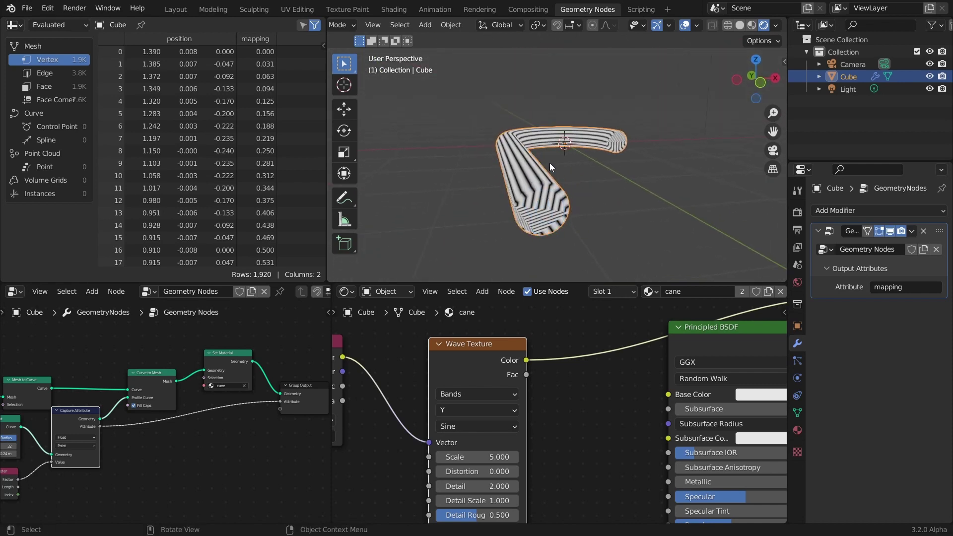
{"action": "left_click", "coordinate": [133, 406]}
{"action": "left_click", "coordinate": [135, 405]}
Step: Lower the Wave Texture scale from 5.000 to 2.740 to widen the stripes
{"action": "middle_click_drag", "start_coordinate": [591, 154], "coordinate": [527, 214]}
{"action": "mouse_move", "coordinate": [521, 160]}
{"action": "left_mouse_down"}
{"action": "mouse_move", "coordinate": [587, 94]}
{"action": "mouse_move", "coordinate": [644, 144]}
{"action": "left_mouse_up"}
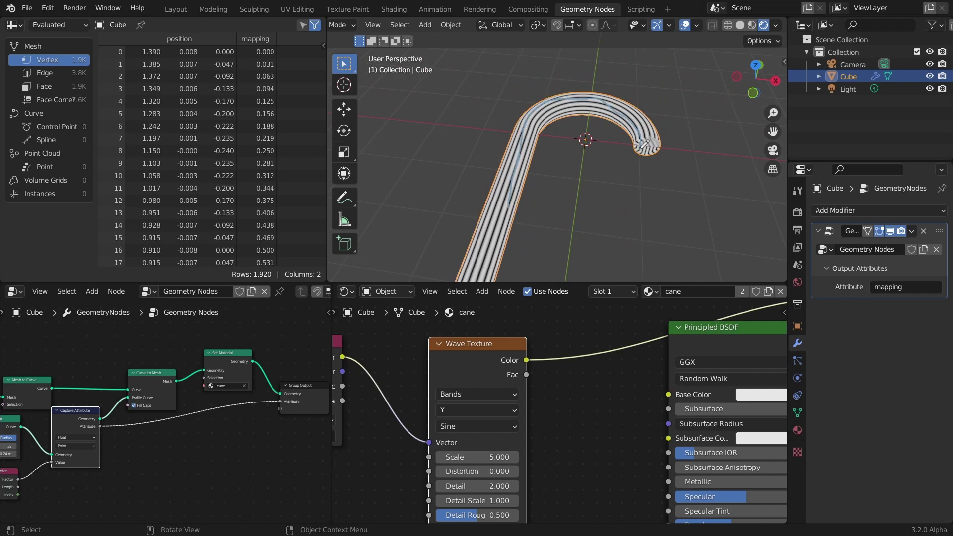
{"action": "middle_click_drag", "start_coordinate": [624, 103], "coordinate": [635, 154]}
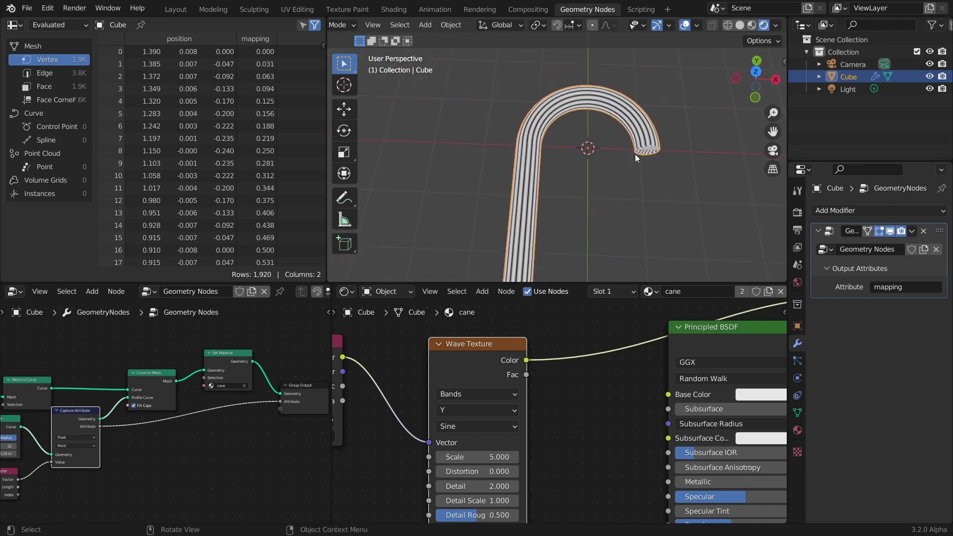
{"action": "left_click_drag", "start_coordinate": [489, 459], "coordinate": [469, 460]}
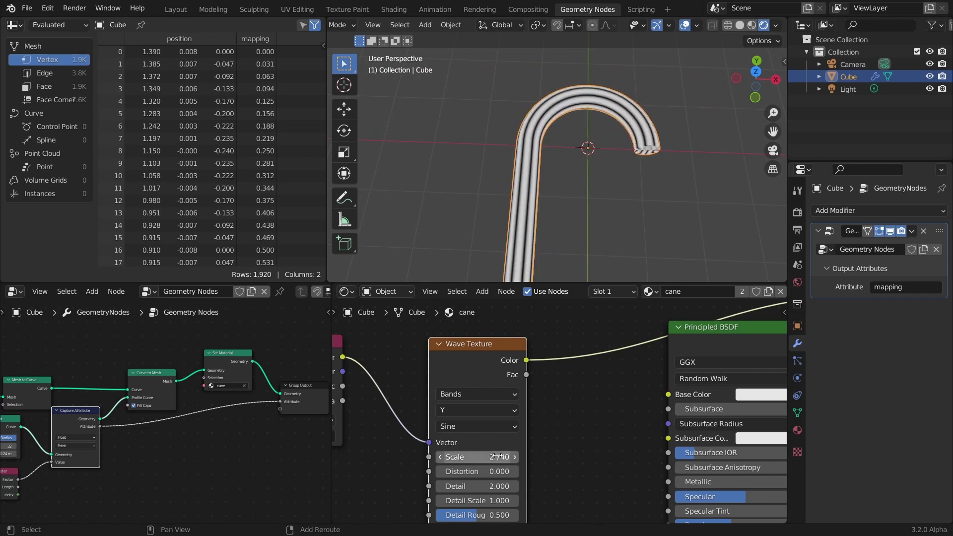
{"action": "scroll", "coordinate": [568, 132], "scroll_direction": "down", "scroll_amount": 2}
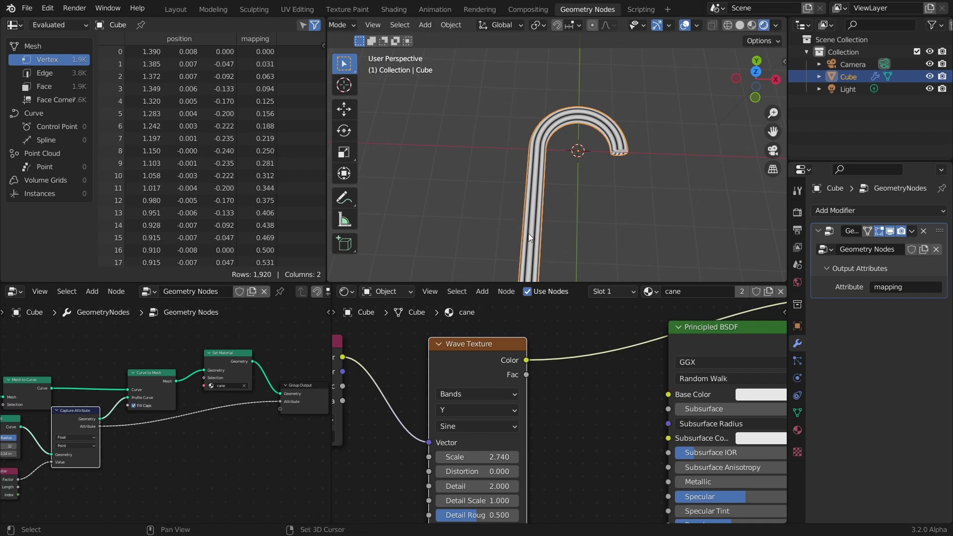
Step: Inspect the cane's bottom end, then tidy the Attribute node and return to the geometry nodes
{"action": "middle_click_drag", "start_coordinate": [528, 233], "coordinate": [519, 192], "text": "shift"}
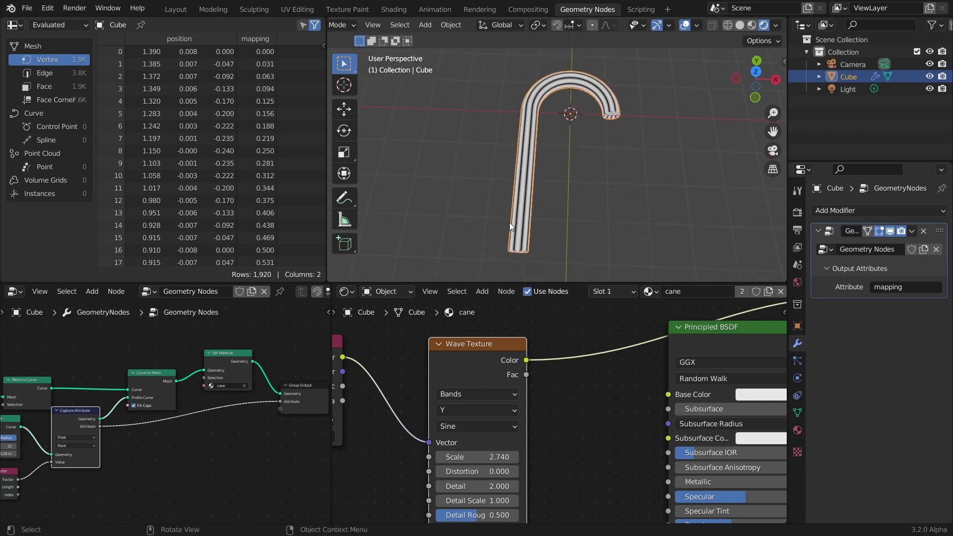
{"action": "mouse_move", "coordinate": [510, 219]}
{"action": "left_mouse_down"}
{"action": "mouse_move", "coordinate": [534, 192]}
{"action": "mouse_move", "coordinate": [519, 174]}
{"action": "mouse_move", "coordinate": [543, 128]}
{"action": "mouse_move", "coordinate": [540, 88]}
{"action": "mouse_move", "coordinate": [578, 90]}
{"action": "left_mouse_up"}
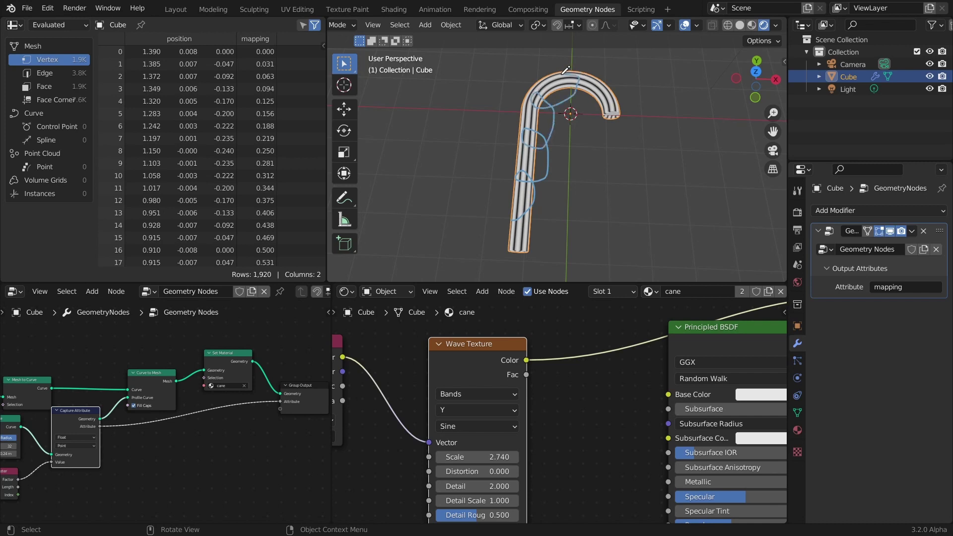
{"action": "key", "text": "ctrl+z"}
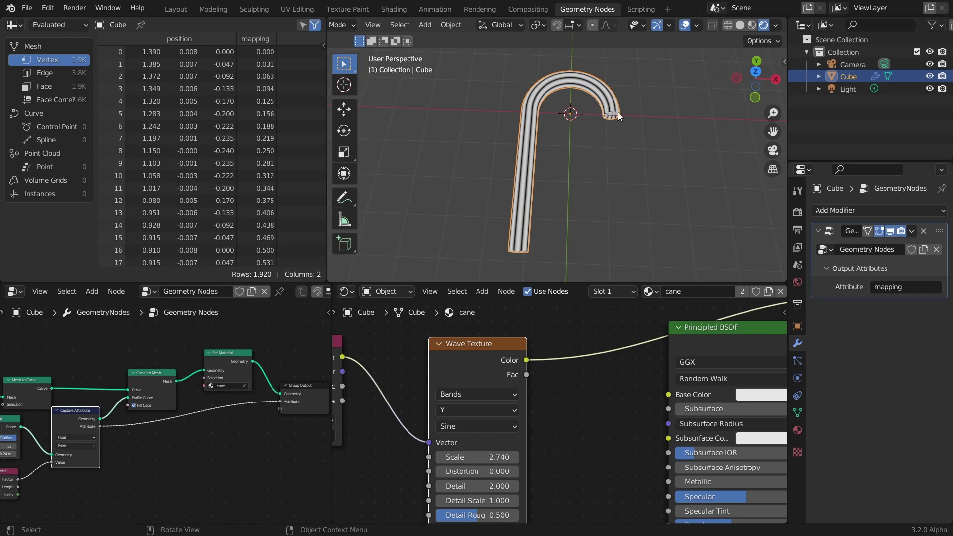
{"action": "middle_click_drag", "start_coordinate": [431, 427], "coordinate": [554, 426]}
{"action": "mouse_move", "coordinate": [425, 363]}
{"action": "left_mouse_down"}
{"action": "mouse_move", "coordinate": [415, 379]}
{"action": "mouse_move", "coordinate": [417, 369]}
{"action": "left_mouse_up"}
{"action": "middle_click_drag", "start_coordinate": [21, 396], "coordinate": [142, 403]}
{"action": "scroll", "coordinate": [196, 388], "scroll_direction": "up", "scroll_amount": 2}
Step: Search 'ti' and insert Set Curve Tilt between Mesh to Curve and Curve to Mesh
{"action": "key", "text": "shift+a"}
{"action": "left_click", "coordinate": [217, 283]}
{"action": "type", "text": "ti"}
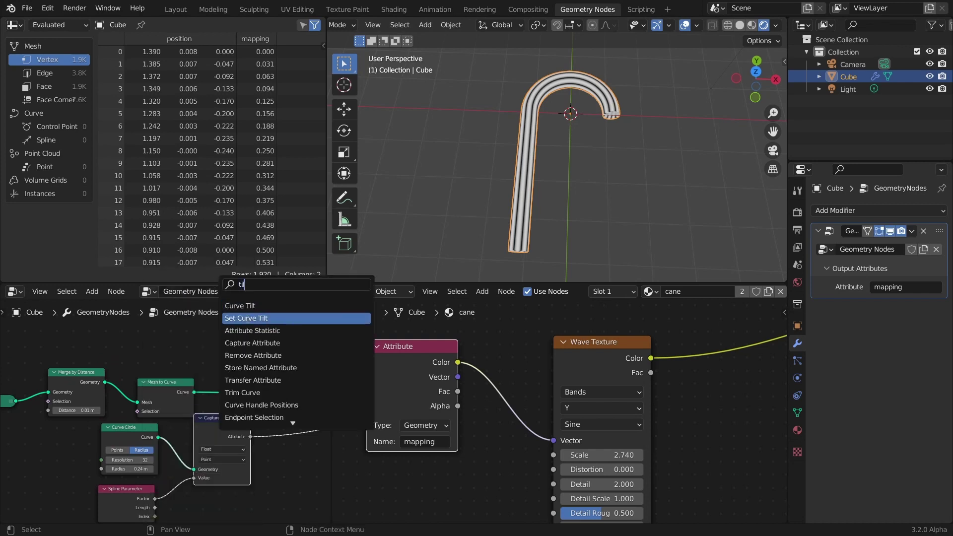
{"action": "left_click", "coordinate": [237, 318]}
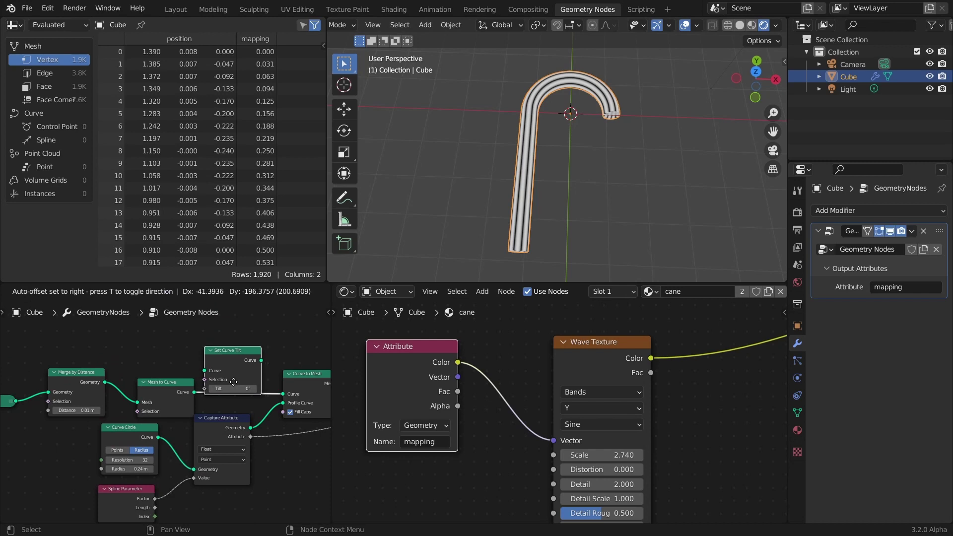
{"action": "left_click", "coordinate": [255, 381]}
{"action": "mouse_move", "coordinate": [254, 388]}
{"action": "left_mouse_down"}
{"action": "mouse_move", "coordinate": [308, 388]}
{"action": "mouse_move", "coordinate": [251, 385]}
{"action": "left_mouse_up"}
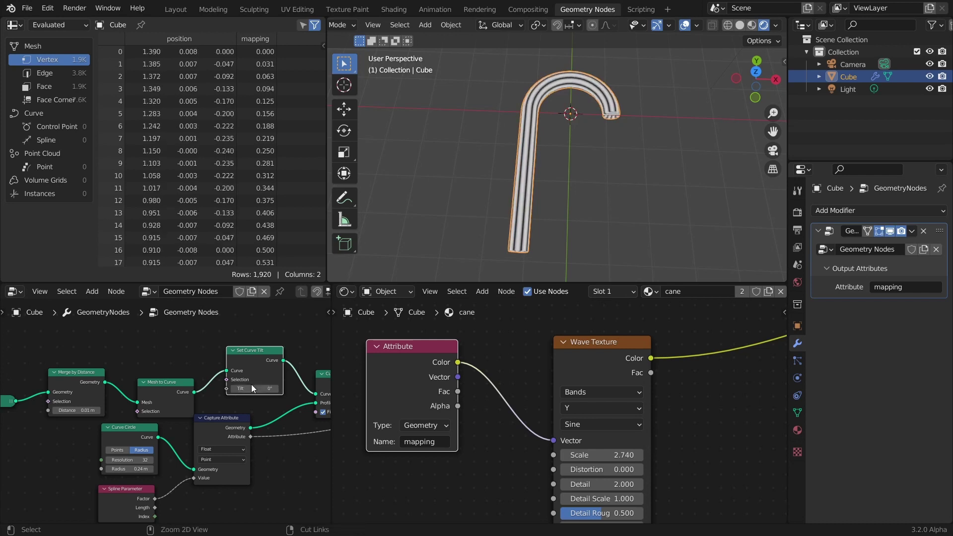
Step: Test twisting the stripes with the Tilt value, then restore it to 0°
{"action": "mouse_move", "coordinate": [555, 191]}
{"action": "middle_mouse_down"}
{"action": "mouse_move", "coordinate": [429, 145]}
{"action": "mouse_move", "coordinate": [416, 128]}
{"action": "middle_mouse_up"}
{"action": "key", "text": "d"}
{"action": "left_click_drag", "start_coordinate": [491, 243], "coordinate": [647, 175]}
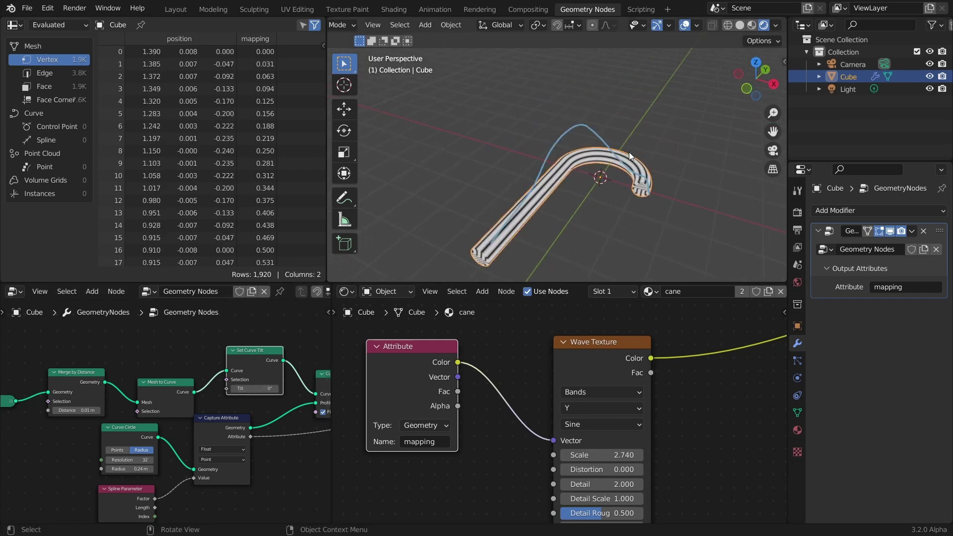
{"action": "key", "text": "ctrl+z"}
{"action": "middle_click_drag", "start_coordinate": [547, 227], "coordinate": [552, 186], "text": "shift"}
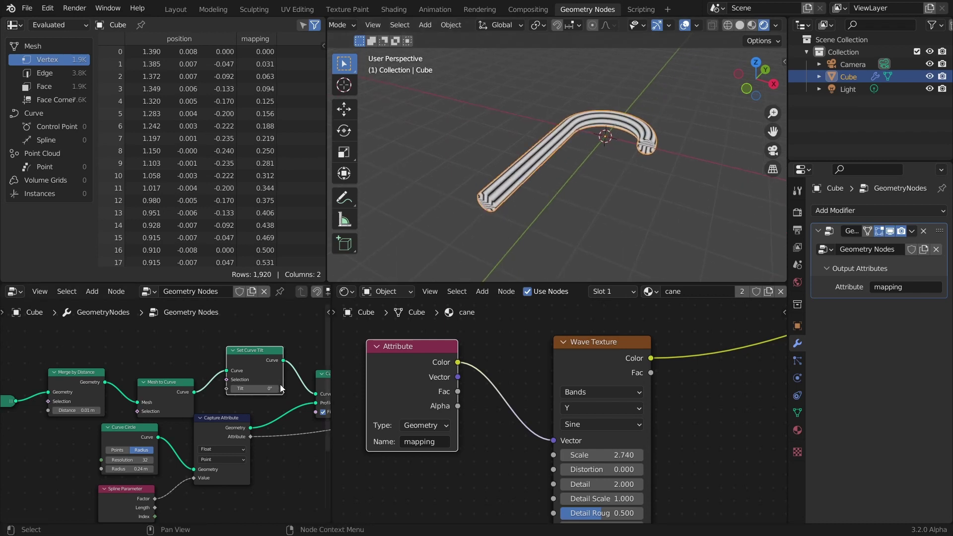
{"action": "left_click_drag", "start_coordinate": [268, 386], "coordinate": [295, 386]}
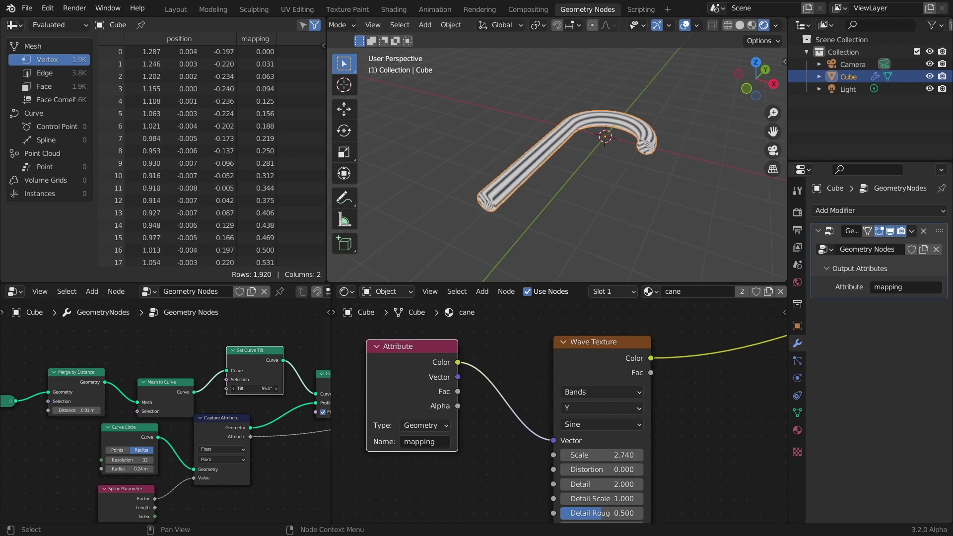
{"action": "key", "text": "ctrl+z"}
{"action": "scroll", "coordinate": [235, 375], "scroll_direction": "up", "scroll_amount": 2}
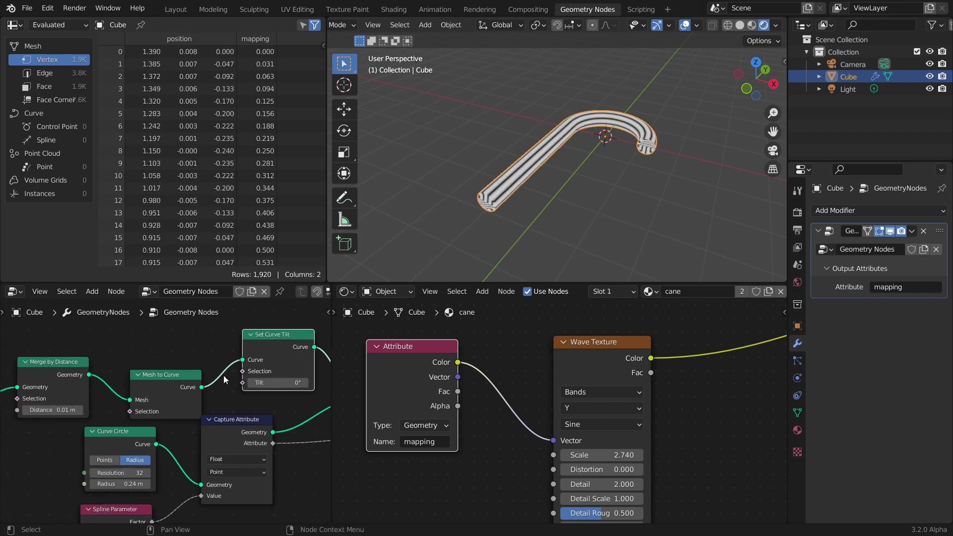
Step: Connect the Spline Parameter node's Factor output to the Set Curve Tilt node's Tilt input
{"action": "left_click_drag", "start_coordinate": [243, 382], "coordinate": [171, 339]}
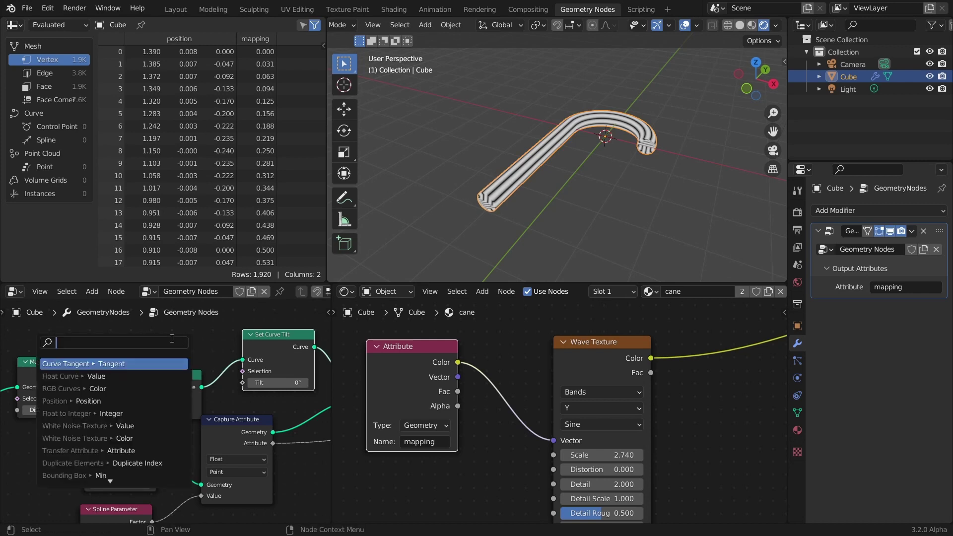
{"action": "key", "text": "Escape"}
{"action": "scroll", "coordinate": [186, 438], "scroll_direction": "down", "scroll_amount": 2}
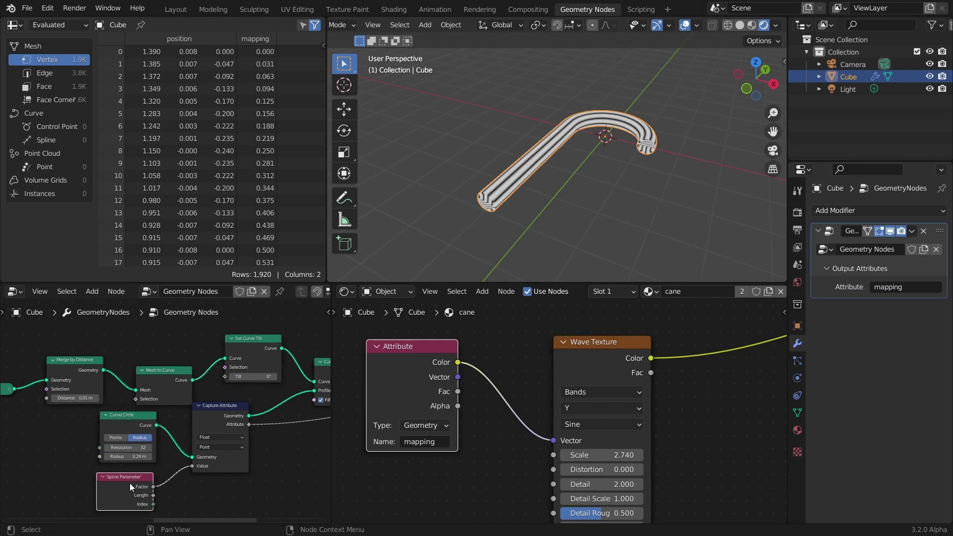
{"action": "left_click_drag", "start_coordinate": [128, 484], "coordinate": [147, 339]}
{"action": "middle_click_drag", "start_coordinate": [167, 338], "coordinate": [136, 373]}
{"action": "left_click_drag", "start_coordinate": [129, 373], "coordinate": [122, 369]}
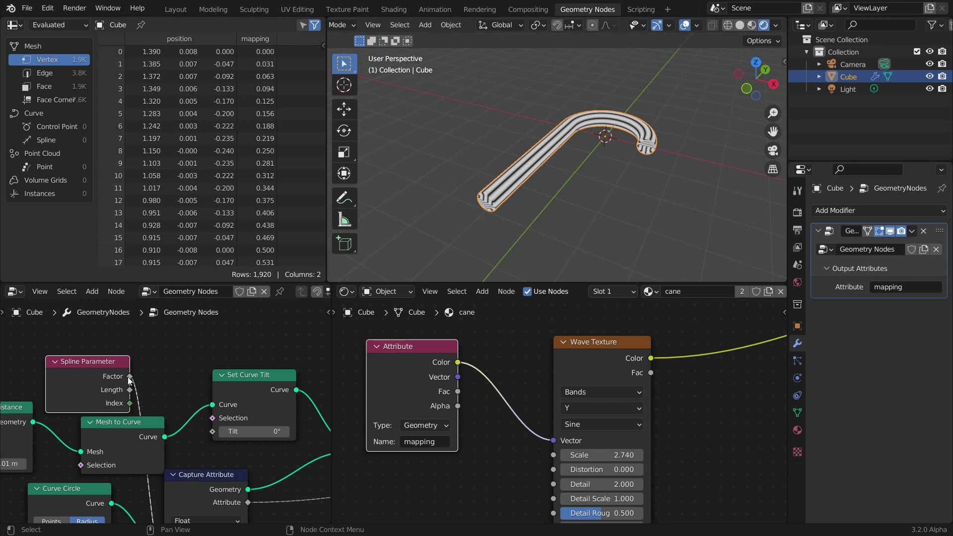
{"action": "right_click_drag", "start_coordinate": [129, 373], "coordinate": [227, 422], "text": "alt"}
{"action": "middle_click_drag", "start_coordinate": [561, 165], "coordinate": [585, 224]}
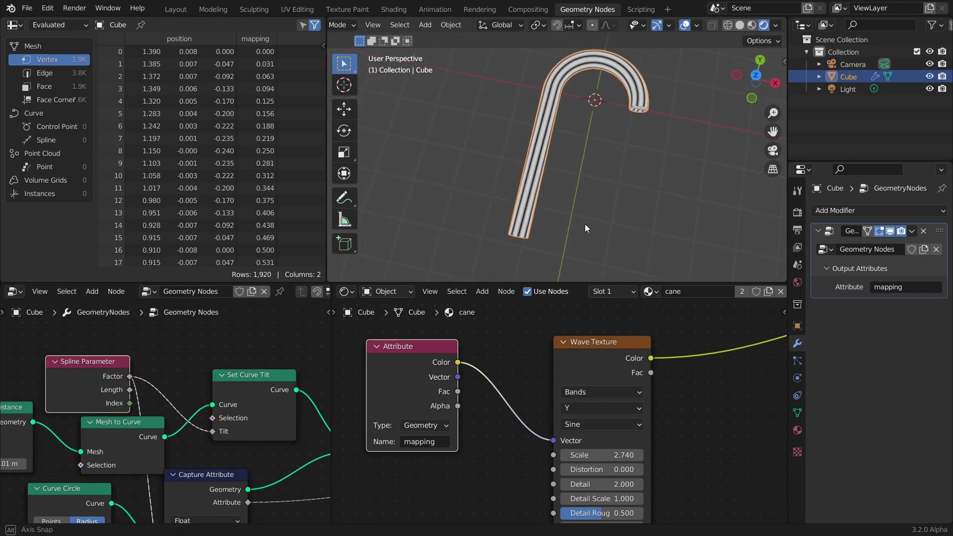
{"action": "middle_click_drag", "start_coordinate": [136, 398], "coordinate": [190, 409]}
{"action": "left_click_drag", "start_coordinate": [138, 373], "coordinate": [37, 373]}
Step: Insert a Math Multiply node into the Factor–Tilt link with its Value set to 11.9
{"action": "key", "text": "shift+a"}
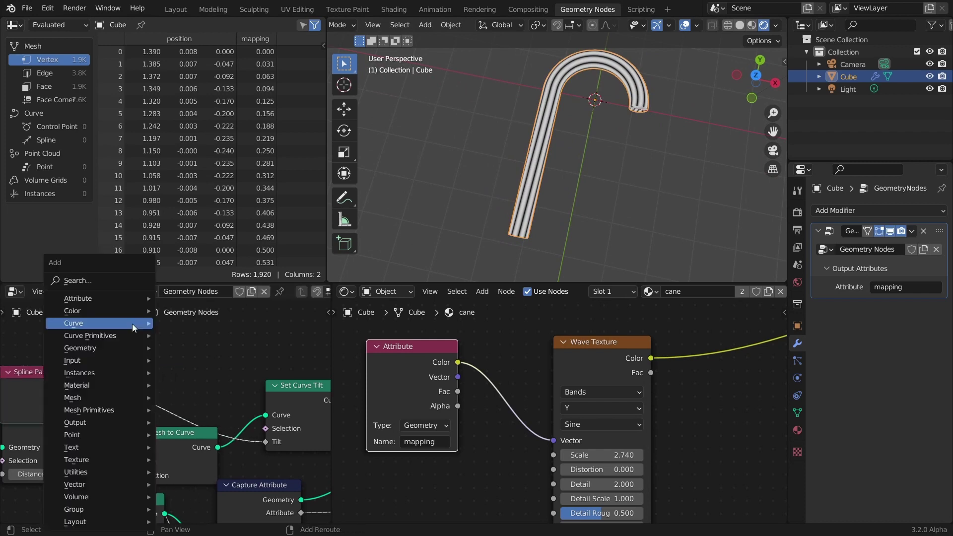
{"action": "left_click", "coordinate": [112, 279]}
{"action": "type", "text": "ma"}
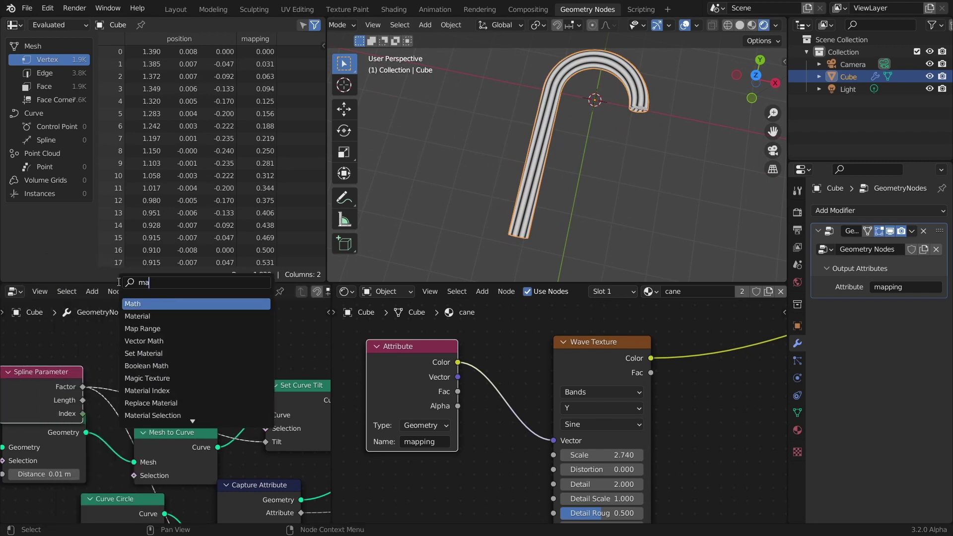
{"action": "key", "text": "Return"}
{"action": "left_click", "coordinate": [172, 347]}
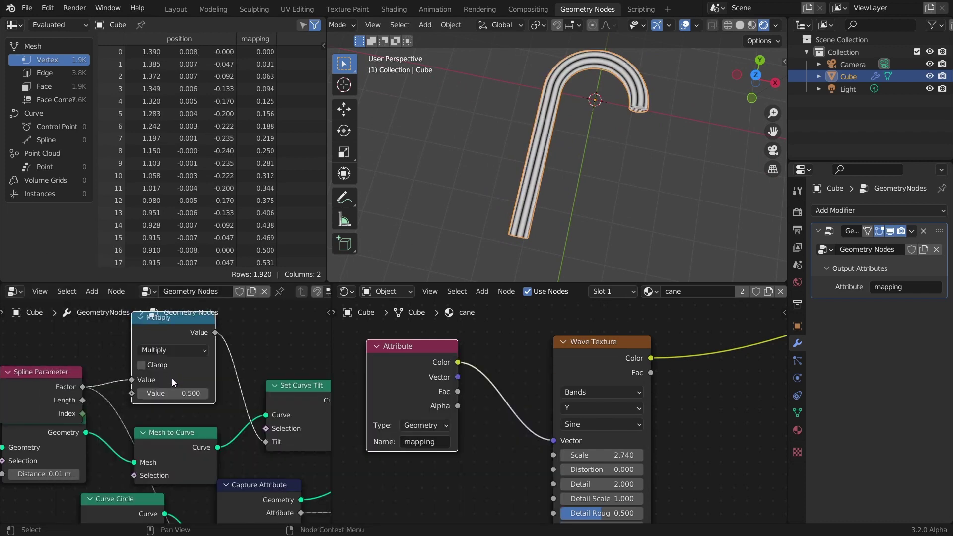
{"action": "mouse_move", "coordinate": [181, 392]}
{"action": "left_mouse_down"}
{"action": "mouse_move", "coordinate": [238, 393]}
{"action": "mouse_move", "coordinate": [181, 392]}
{"action": "left_mouse_up"}
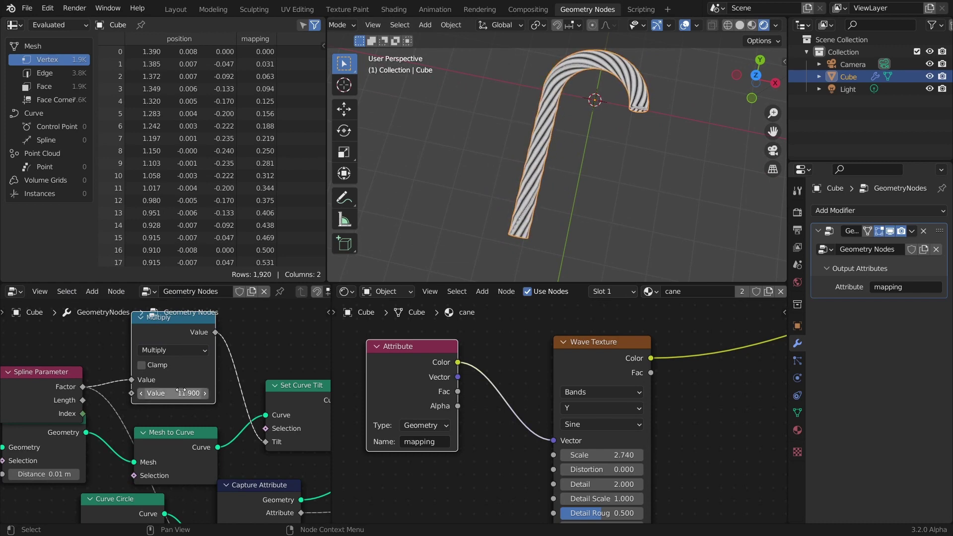
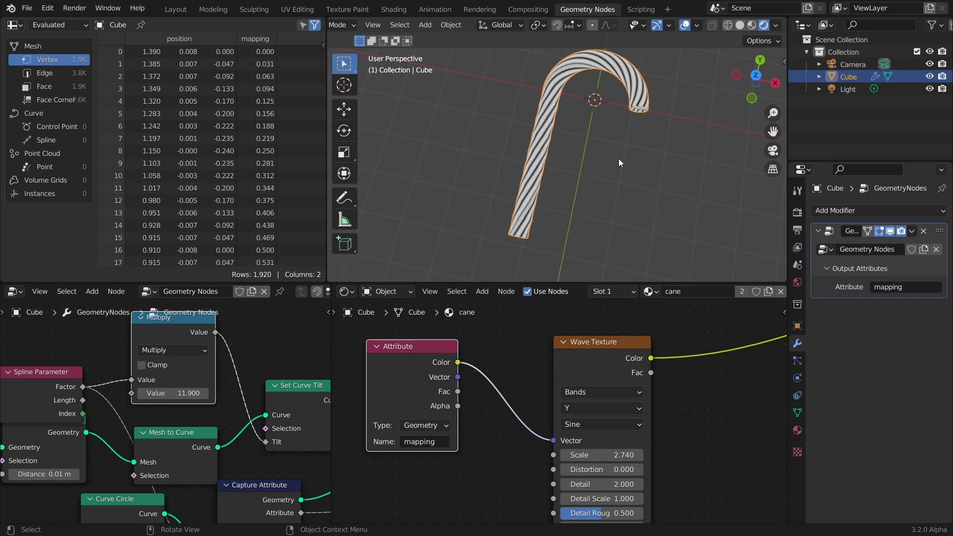
Step: Test a twist multiplier of 72.9, then undo it back to 11.9
{"action": "left_click_drag", "start_coordinate": [49, 389], "coordinate": [43, 369]}
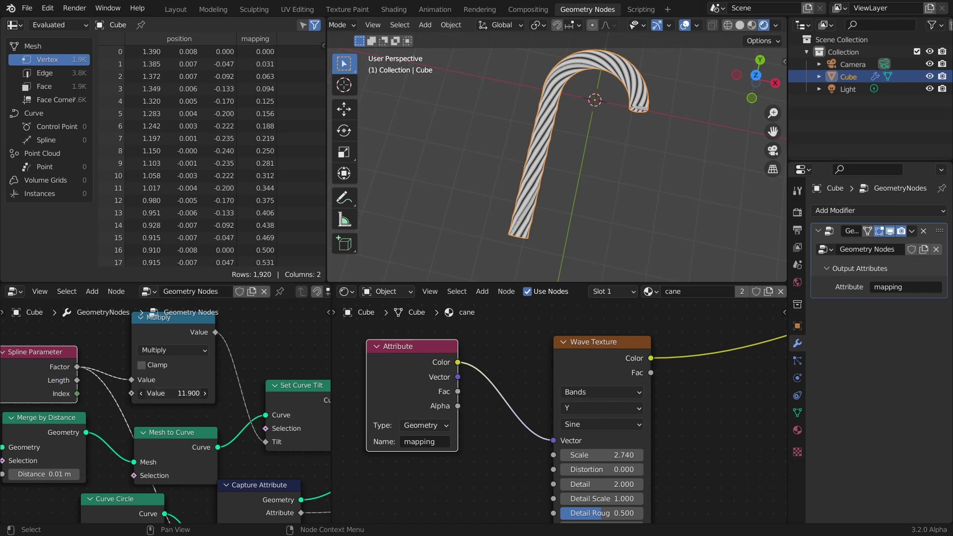
{"action": "left_click_drag", "start_coordinate": [173, 393], "coordinate": [223, 393]}
{"action": "scroll", "coordinate": [559, 119], "scroll_direction": "up", "scroll_amount": 2}
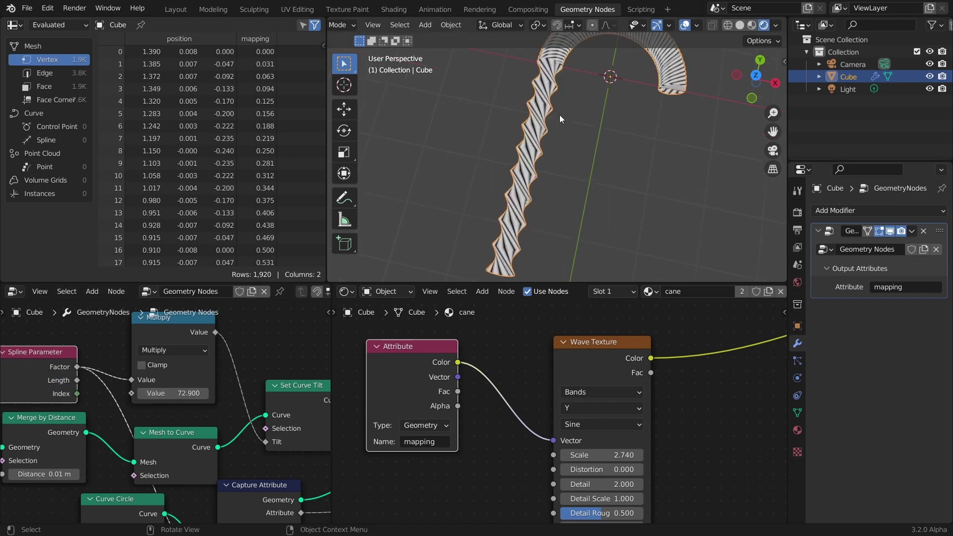
{"action": "key", "text": "ctrl+z"}
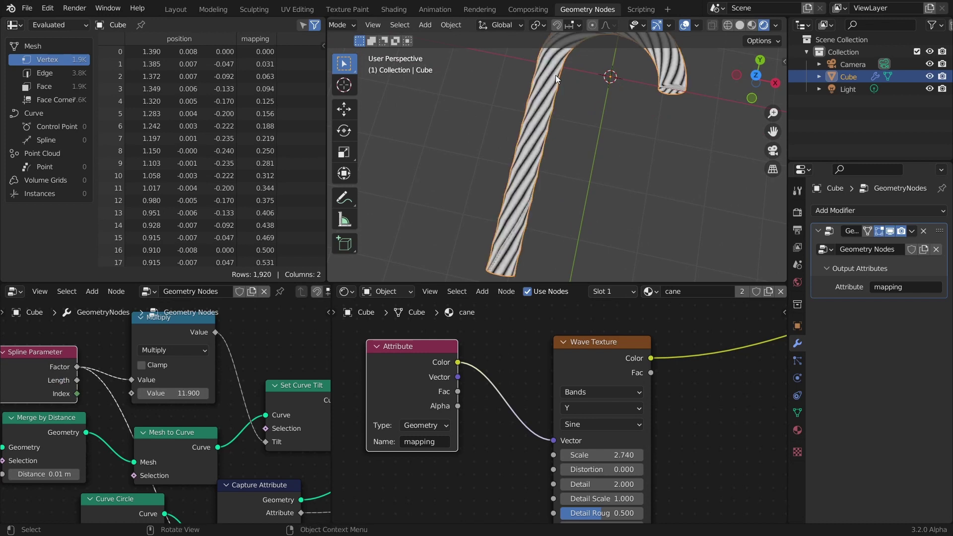
{"action": "scroll", "coordinate": [76, 488], "scroll_direction": "down", "scroll_amount": 6}
Step: Try a Curve Circle Resolution of 100, then undo it back to 32
{"action": "middle_click_drag", "start_coordinate": [99, 459], "coordinate": [177, 395]}
{"action": "scroll", "coordinate": [237, 435], "scroll_direction": "up", "scroll_amount": 4}
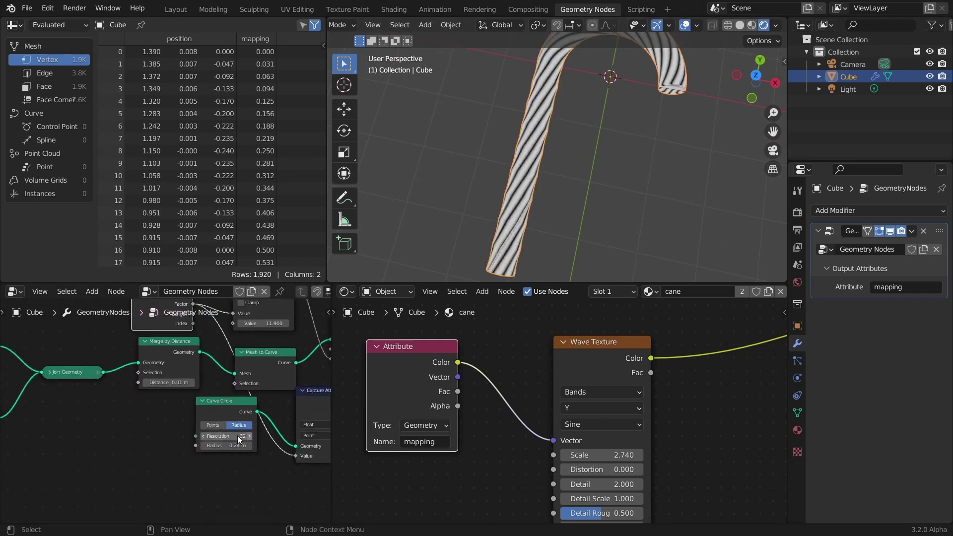
{"action": "left_click", "coordinate": [236, 436]}
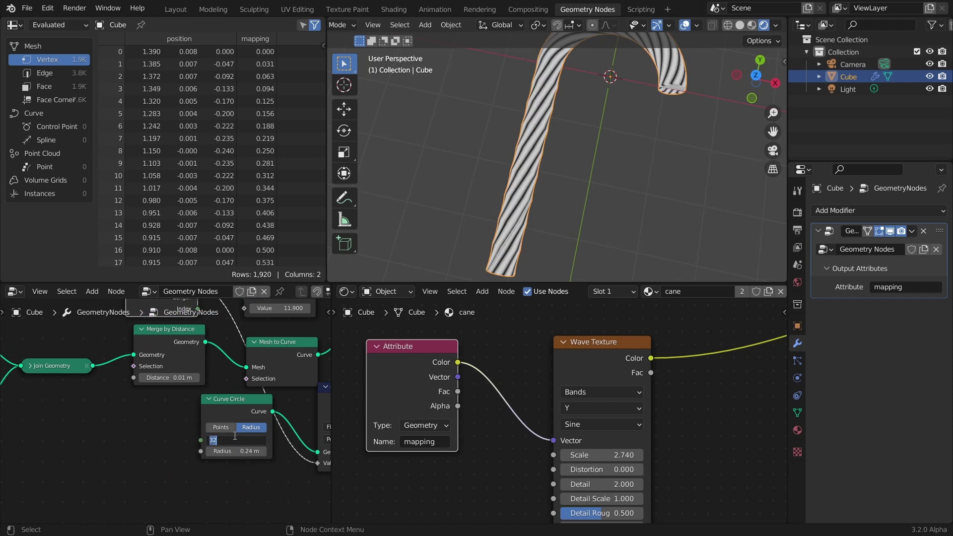
{"action": "key", "text": "Return"}
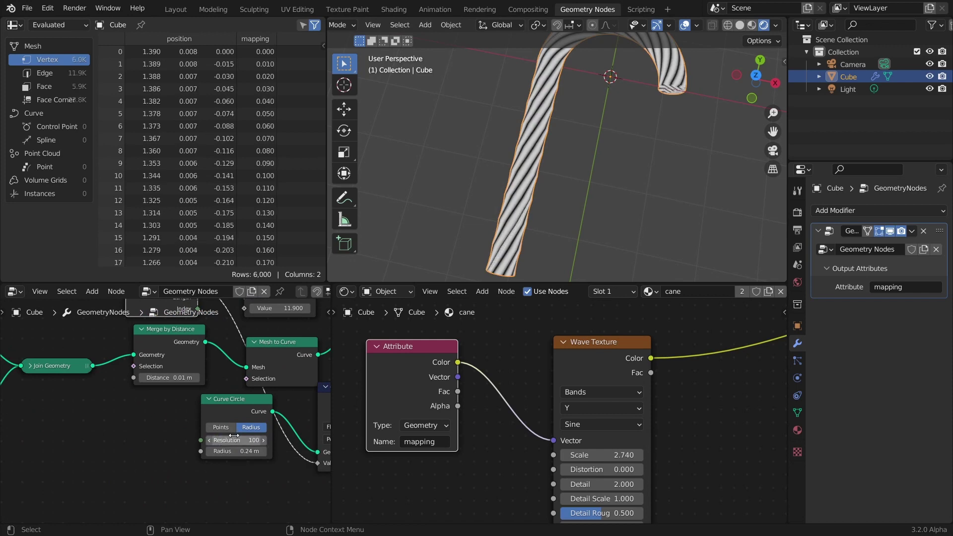
{"action": "scroll", "coordinate": [164, 410], "scroll_direction": "down", "scroll_amount": 3}
{"action": "middle_click_drag", "start_coordinate": [88, 415], "coordinate": [9, 413]}
{"action": "key", "text": "ctrl+z"}
Step: Set the Mesh Line Count to 50
{"action": "scroll", "coordinate": [243, 356], "scroll_direction": "up", "scroll_amount": 2}
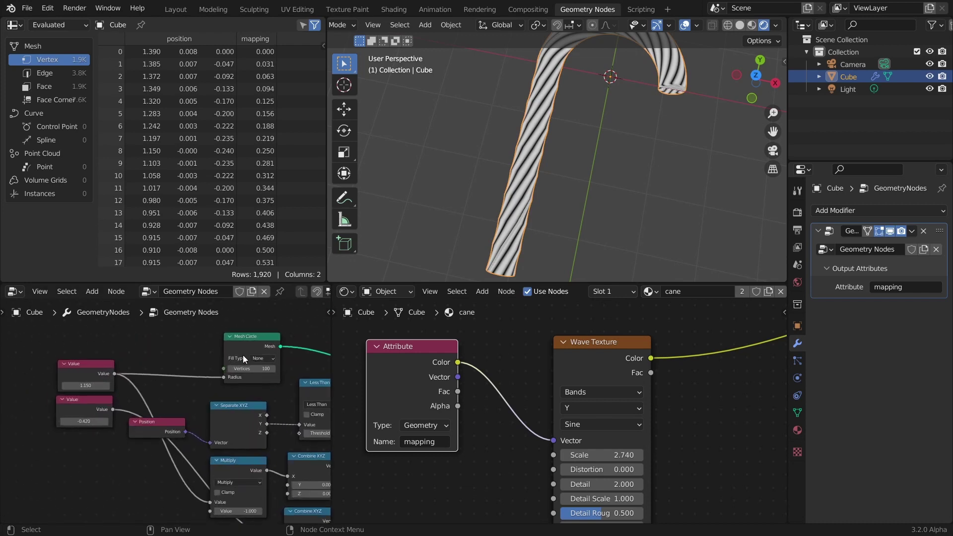
{"action": "middle_click_drag", "start_coordinate": [271, 392], "coordinate": [199, 421]}
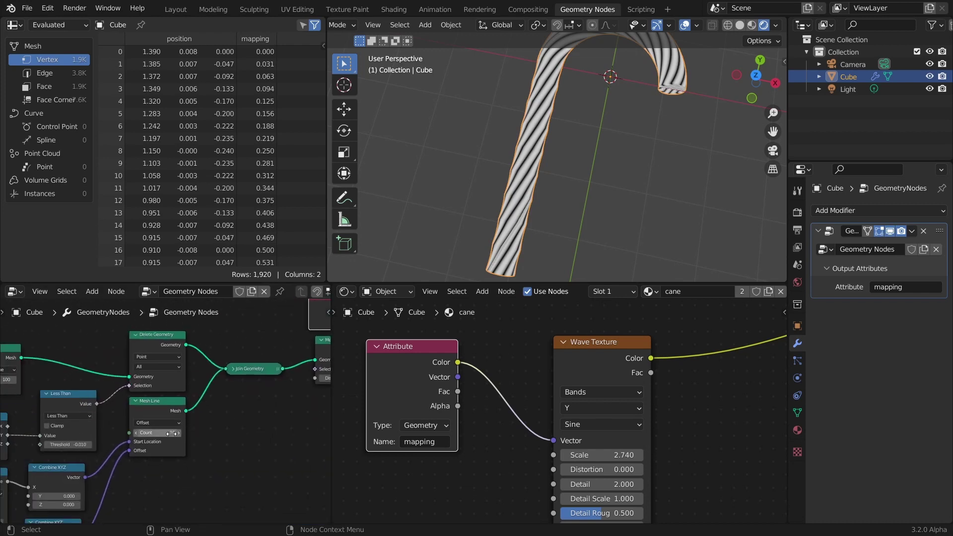
{"action": "left_click", "coordinate": [164, 433]}
{"action": "type", "text": "50"}
{"action": "key", "text": "Return"}
{"action": "scroll", "coordinate": [555, 125], "scroll_direction": "down", "scroll_amount": 3}
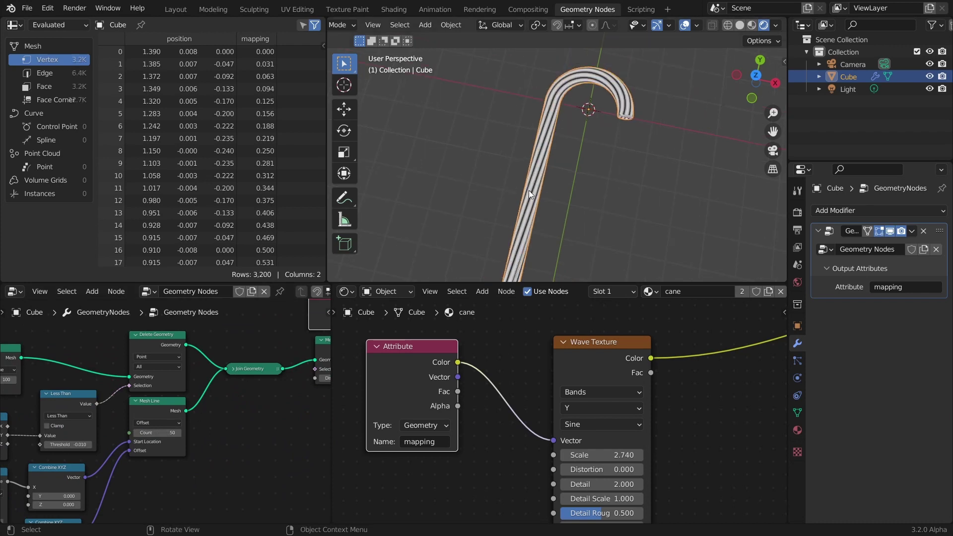
Step: Adjust the lower Value node to -0.110
{"action": "middle_click_drag", "start_coordinate": [93, 445], "coordinate": [331, 352]}
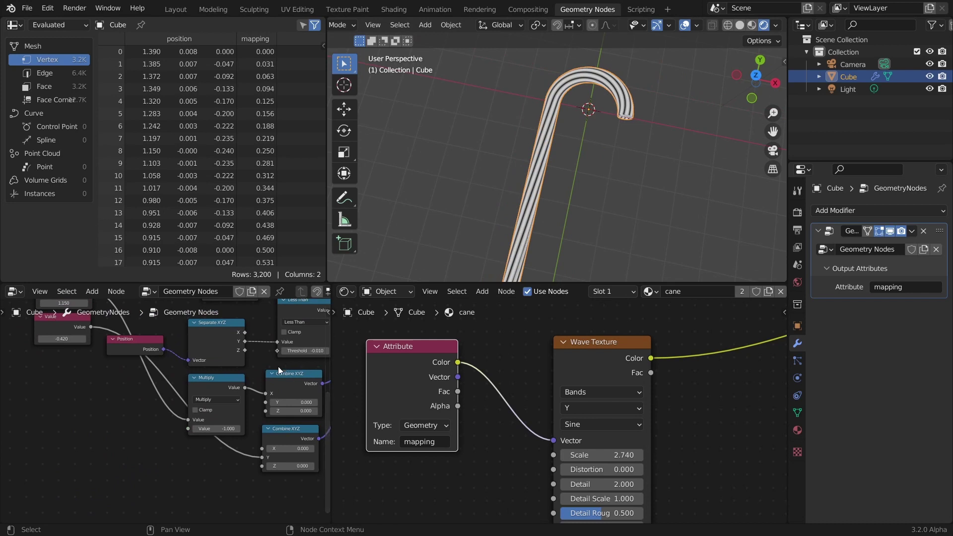
{"action": "scroll", "coordinate": [472, 204], "scroll_direction": "down", "scroll_amount": 6}
{"action": "scroll", "coordinate": [550, 189], "scroll_direction": "up", "scroll_amount": 4}
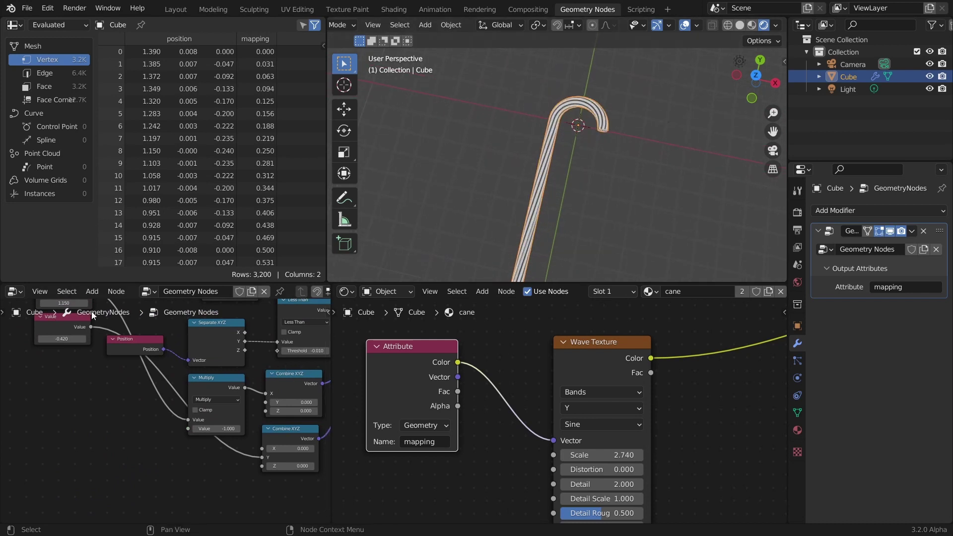
{"action": "middle_click_drag", "start_coordinate": [91, 311], "coordinate": [165, 345]}
{"action": "left_click_drag", "start_coordinate": [136, 372], "coordinate": [164, 372]}
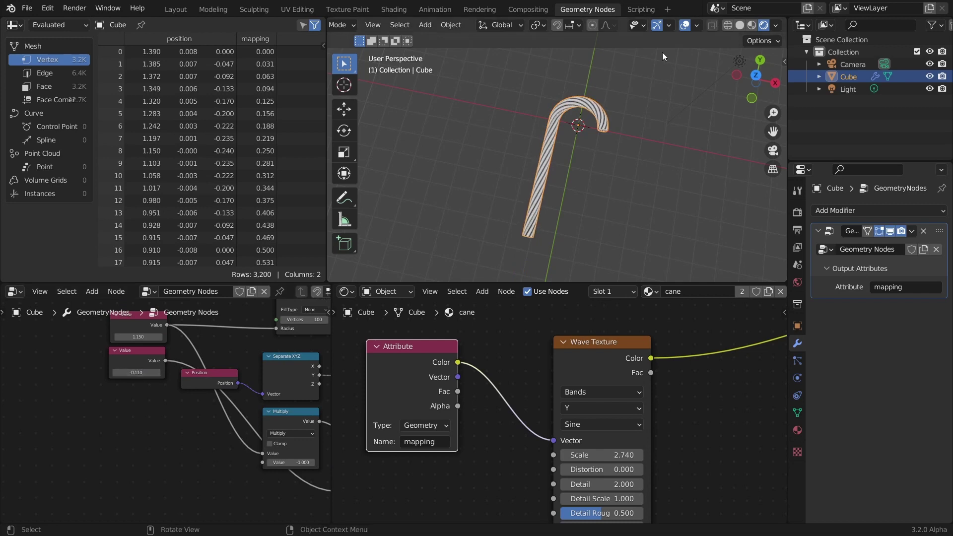
{"action": "scroll", "coordinate": [582, 83], "scroll_direction": "up", "scroll_amount": 4}
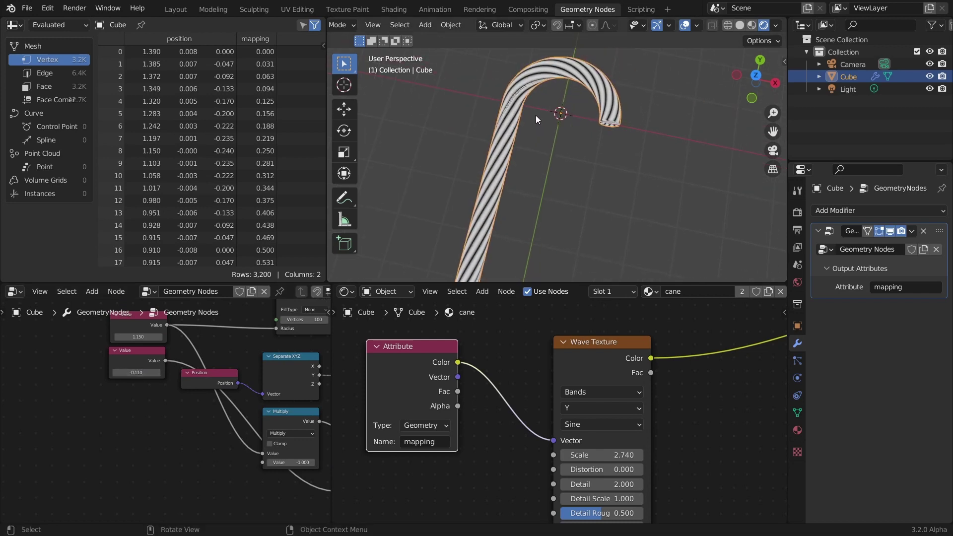
{"action": "scroll", "coordinate": [519, 136], "scroll_direction": "down", "scroll_amount": 2}
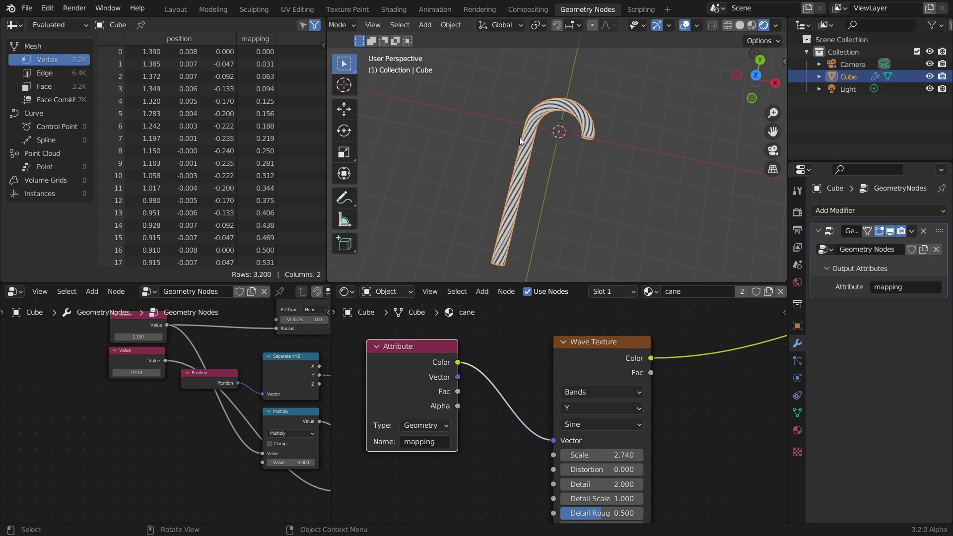
{"action": "middle_click_drag", "start_coordinate": [519, 137], "coordinate": [516, 159]}
{"action": "middle_click_drag", "start_coordinate": [295, 368], "coordinate": [330, 438]}
{"action": "left_click_drag", "start_coordinate": [173, 406], "coordinate": [199, 406]}
{"action": "left_click_drag", "start_coordinate": [173, 407], "coordinate": [214, 406]}
{"action": "key", "text": "ctrl+z"}
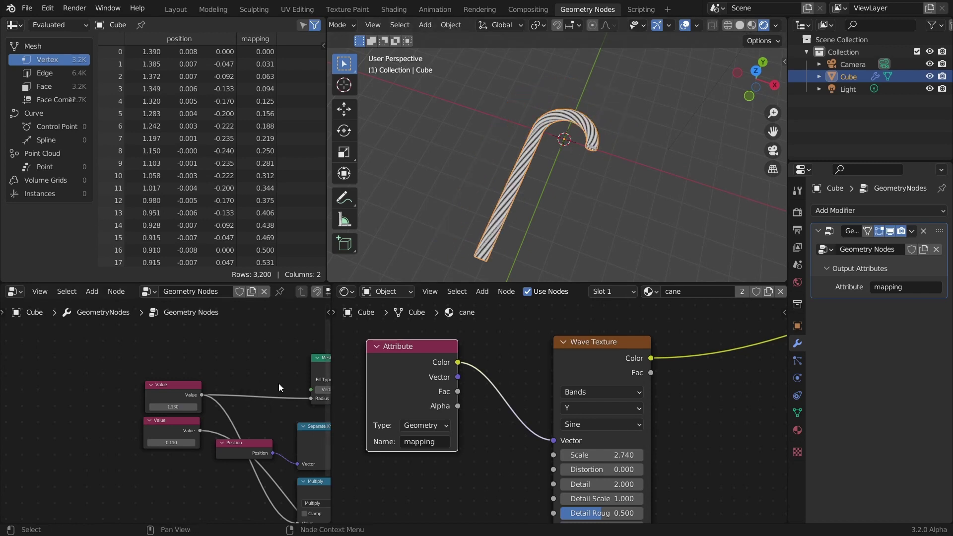
{"action": "middle_click_drag", "start_coordinate": [288, 385], "coordinate": [1, 402]}
{"action": "middle_click_drag", "start_coordinate": [313, 375], "coordinate": [198, 374]}
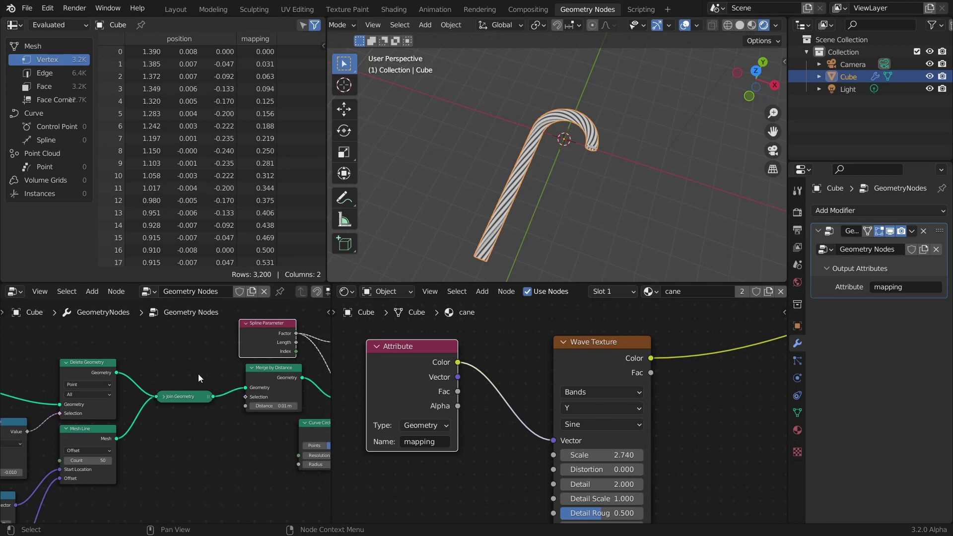
{"action": "middle_click_drag", "start_coordinate": [299, 331], "coordinate": [179, 356]}
{"action": "left_click_drag", "start_coordinate": [243, 334], "coordinate": [249, 331]}
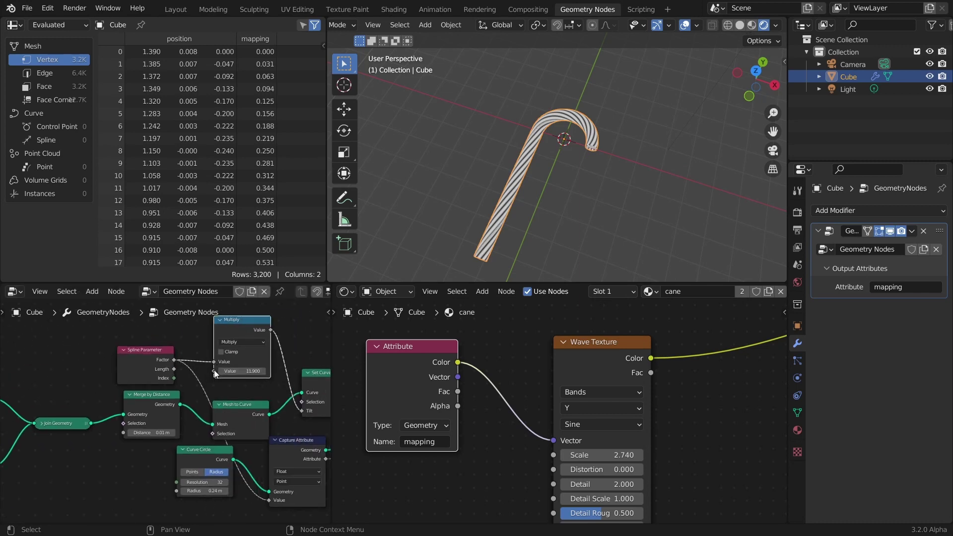
{"action": "scroll", "coordinate": [149, 382], "scroll_direction": "left", "scroll_amount": 10, "text": "ctrl"}
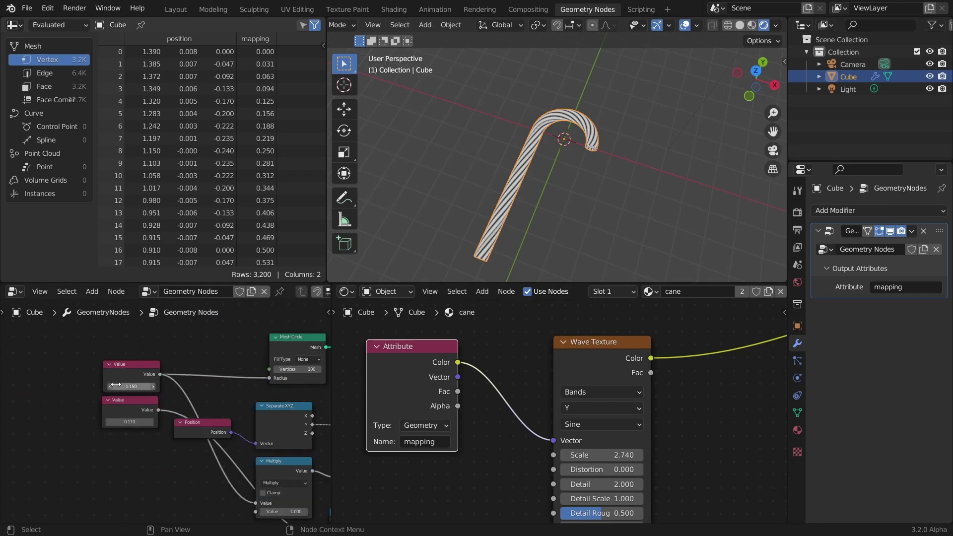
{"action": "left_click_drag", "start_coordinate": [124, 385], "coordinate": [128, 386]}
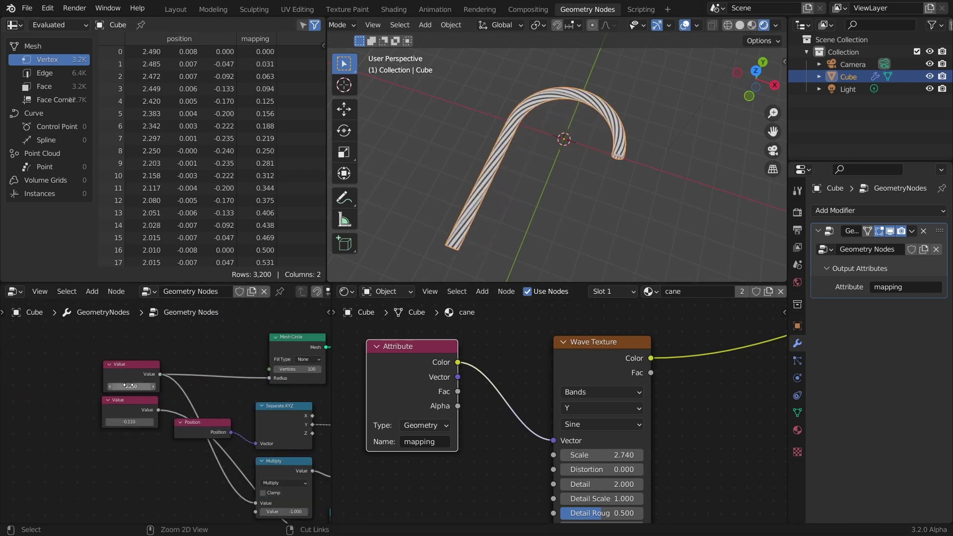
{"action": "key", "text": "ctrl+z"}
{"action": "middle_click_drag", "start_coordinate": [307, 420], "coordinate": [102, 419]}
{"action": "middle_click_drag", "start_coordinate": [215, 369], "coordinate": [235, 420]}
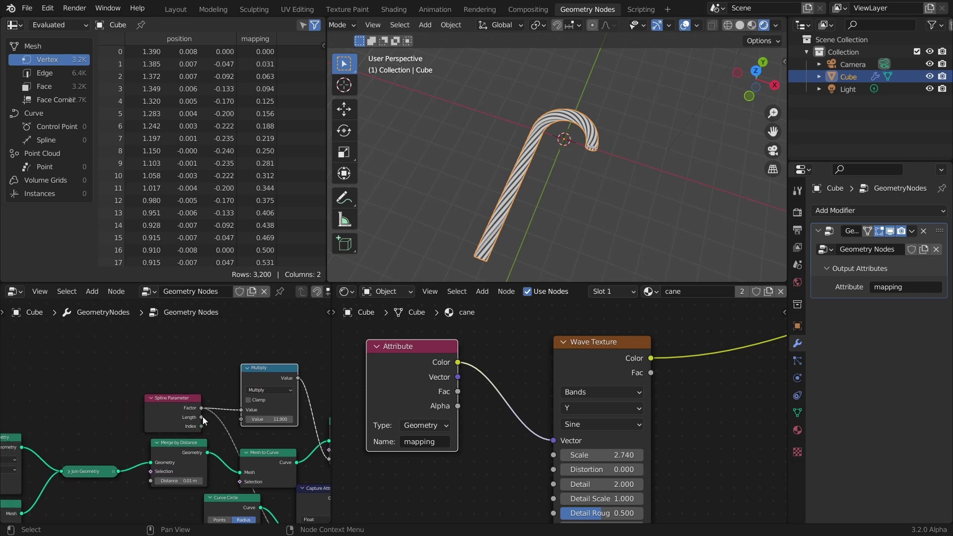
Step: Add a Curve Length node via search and place it above Spline Parameter
{"action": "key", "text": "shift+a"}
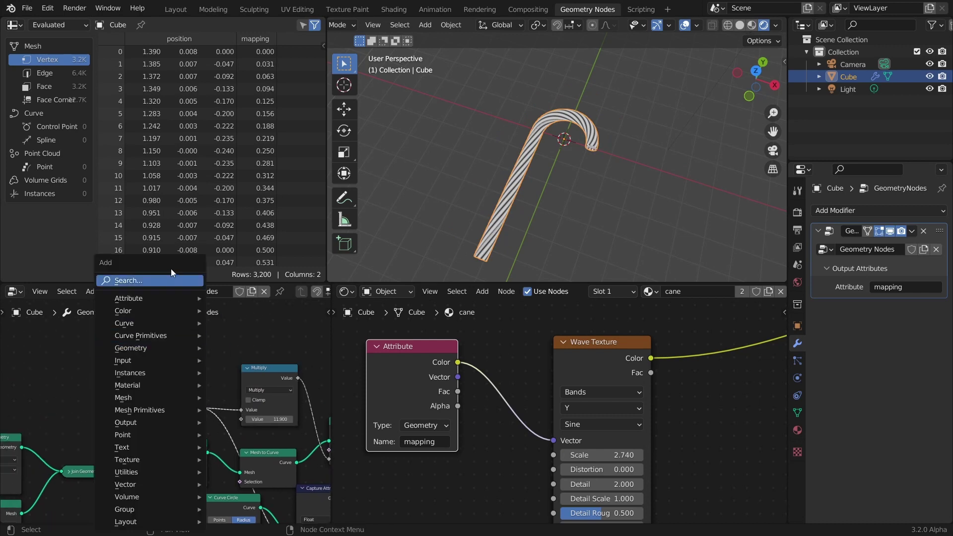
{"action": "left_click", "coordinate": [168, 272]}
{"action": "type", "text": "length"}
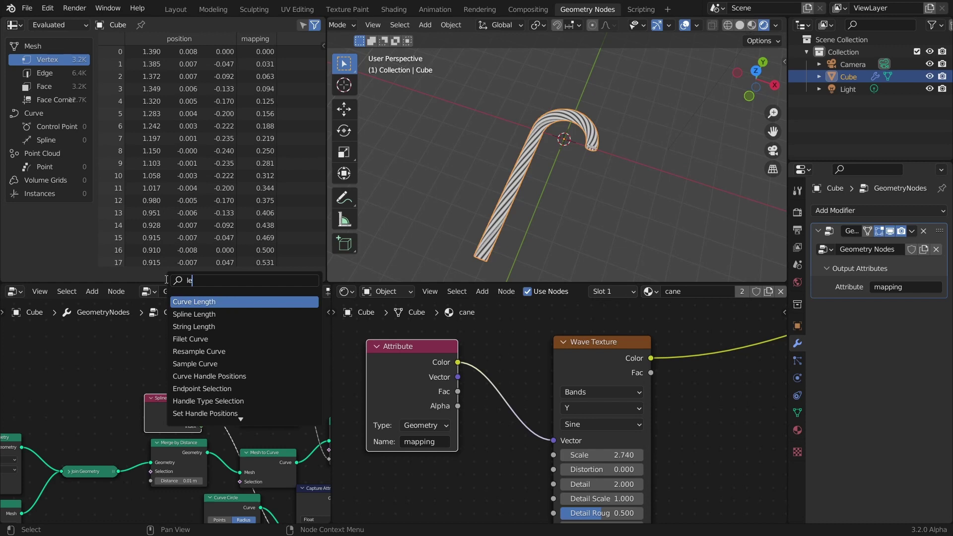
{"action": "left_click", "coordinate": [193, 302]}
{"action": "left_click", "coordinate": [178, 378]}
{"action": "scroll", "coordinate": [212, 358], "scroll_direction": "up", "scroll_amount": 2}
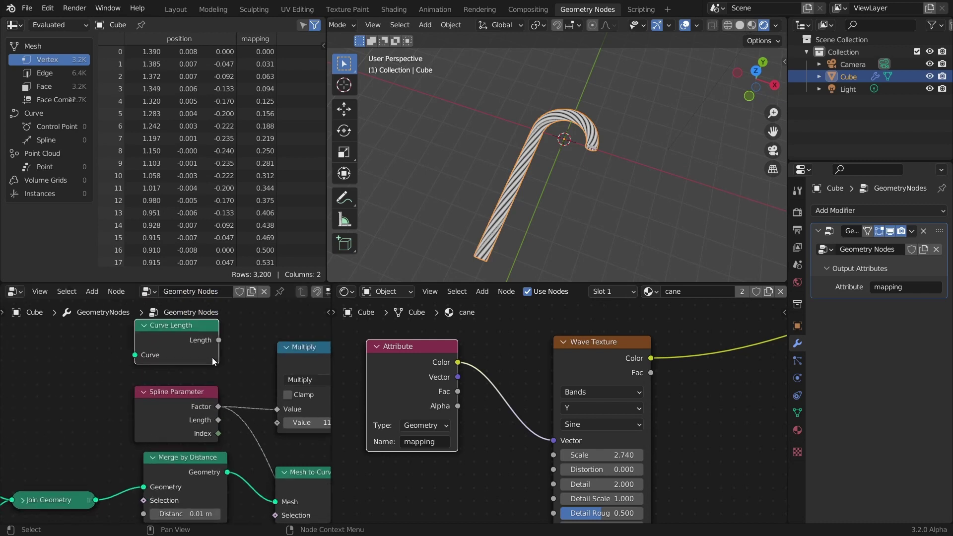
{"action": "scroll", "coordinate": [217, 404], "scroll_direction": "down", "scroll_amount": 1}
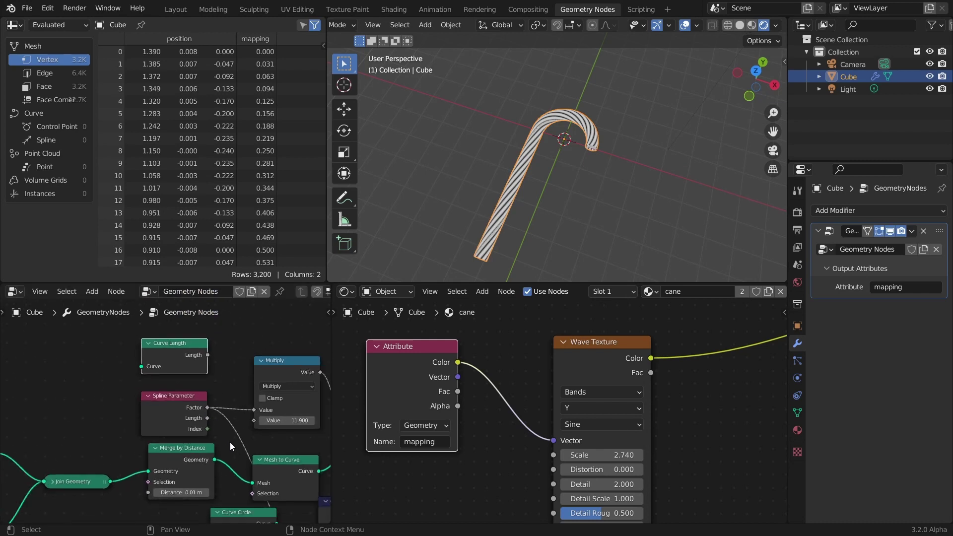
Step: Feed Mesh to Curve's Curve into Curve Length and its Length into the Multiply node
{"action": "left_click_drag", "start_coordinate": [318, 470], "coordinate": [142, 366]}
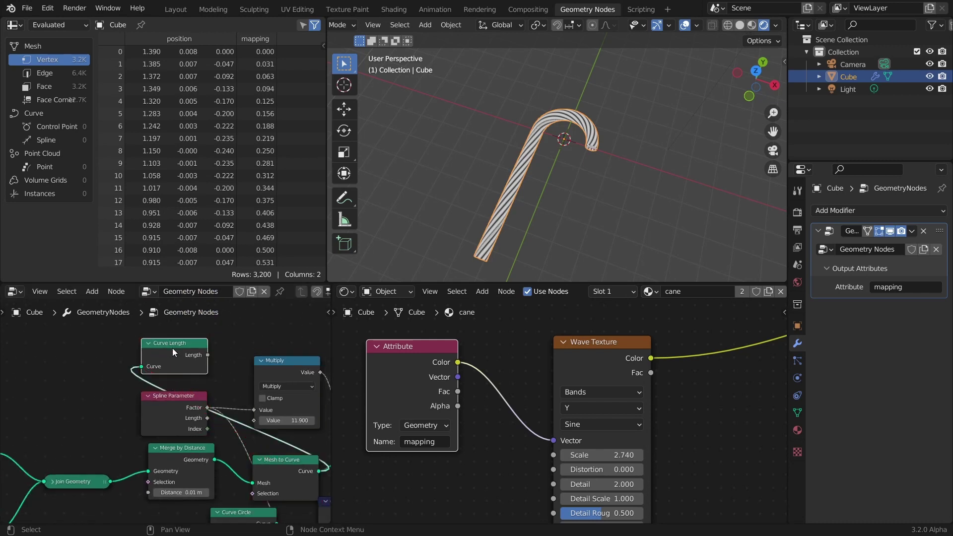
{"action": "scroll", "coordinate": [215, 347], "scroll_direction": "up", "scroll_amount": 2}
{"action": "middle_click_drag", "start_coordinate": [215, 347], "coordinate": [177, 364]}
{"action": "left_click_drag", "start_coordinate": [180, 348], "coordinate": [244, 437]}
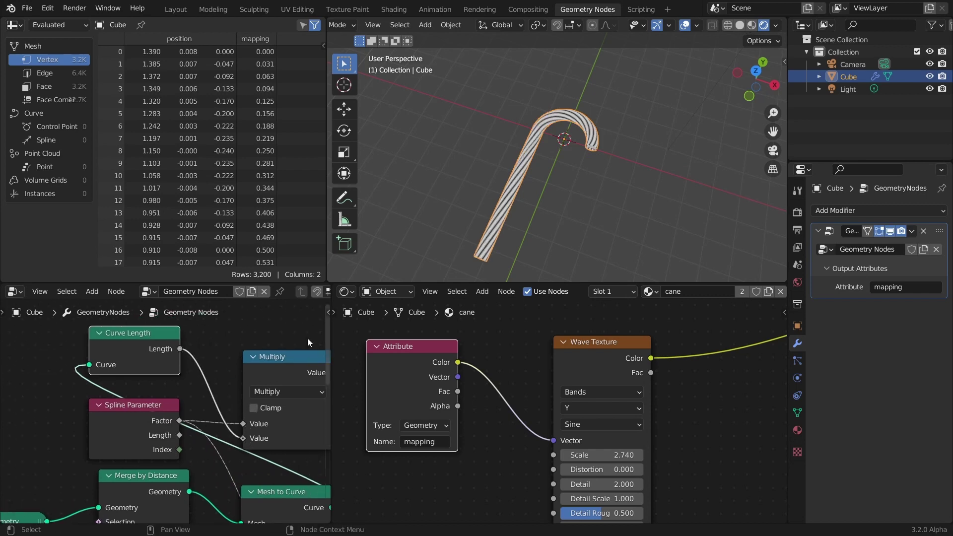
{"action": "scroll", "coordinate": [202, 388], "scroll_direction": "down", "scroll_amount": 4}
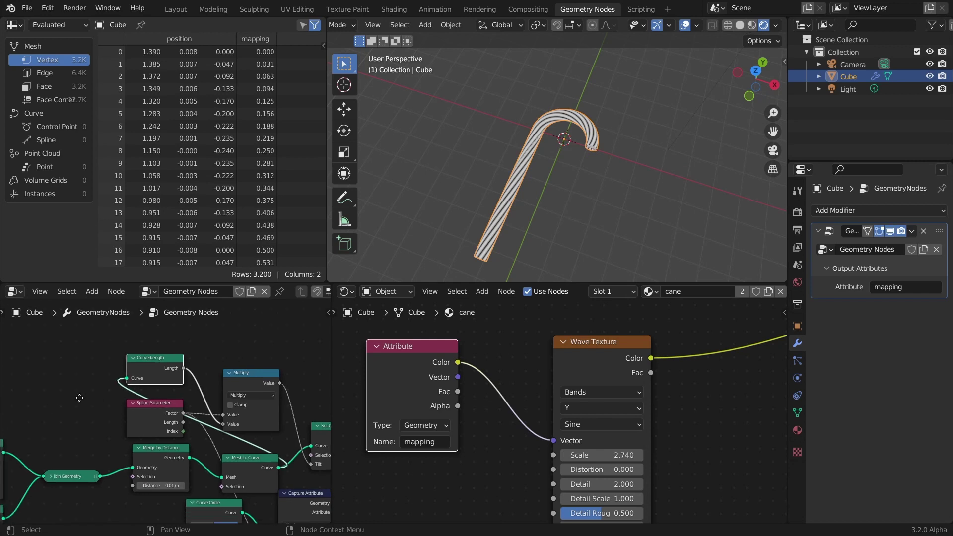
Step: Test the upper Value at 2.000 and the lower Value, which shortens the cane
{"action": "middle_click_drag", "start_coordinate": [14, 404], "coordinate": [252, 375]}
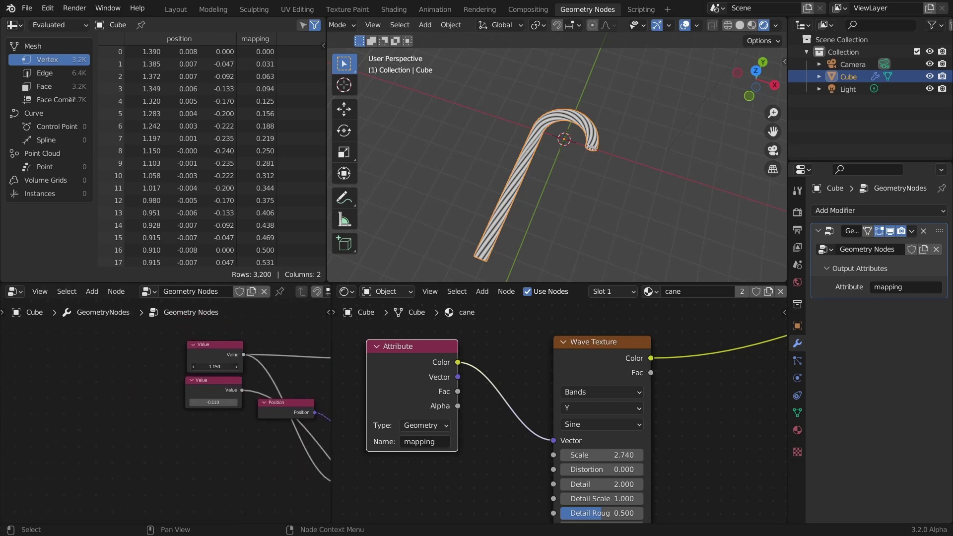
{"action": "mouse_move", "coordinate": [214, 366]}
{"action": "left_mouse_down"}
{"action": "mouse_move", "coordinate": [258, 366]}
{"action": "mouse_move", "coordinate": [216, 367]}
{"action": "left_mouse_up"}
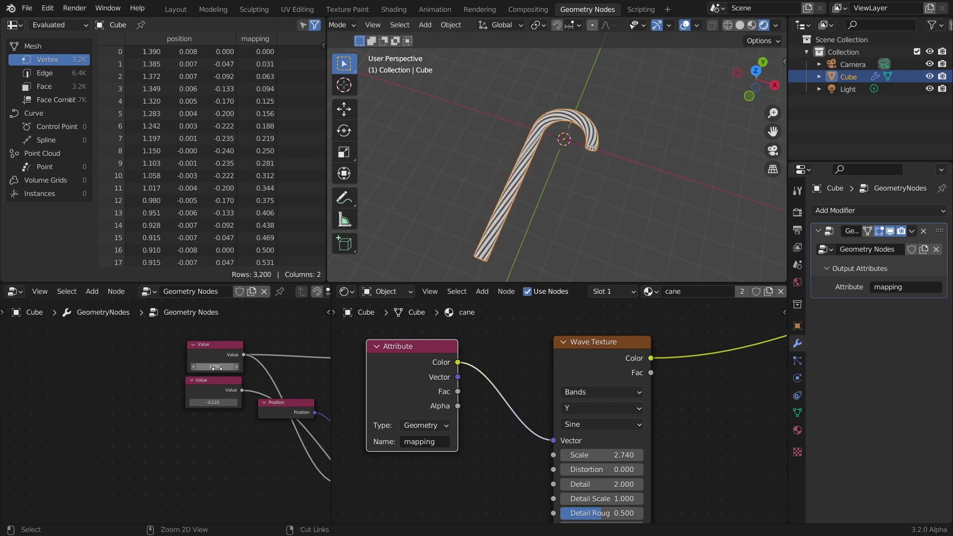
{"action": "left_click_drag", "start_coordinate": [213, 402], "coordinate": [214, 402]}
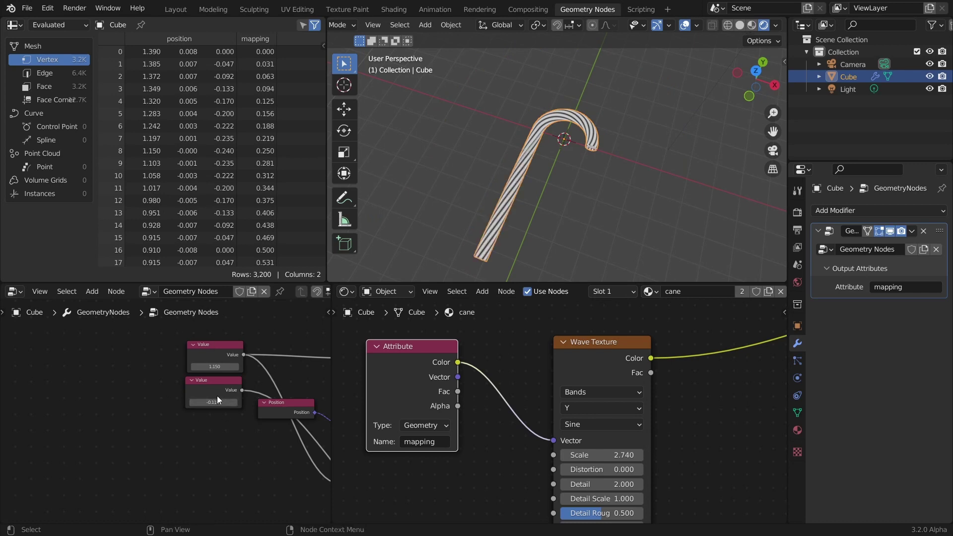
Step: Insert a Greater Than Math node after the Wave Texture to threshold the stripes
{"action": "middle_click_drag", "start_coordinate": [514, 356], "coordinate": [377, 387]}
{"action": "key", "text": "shift+a"}
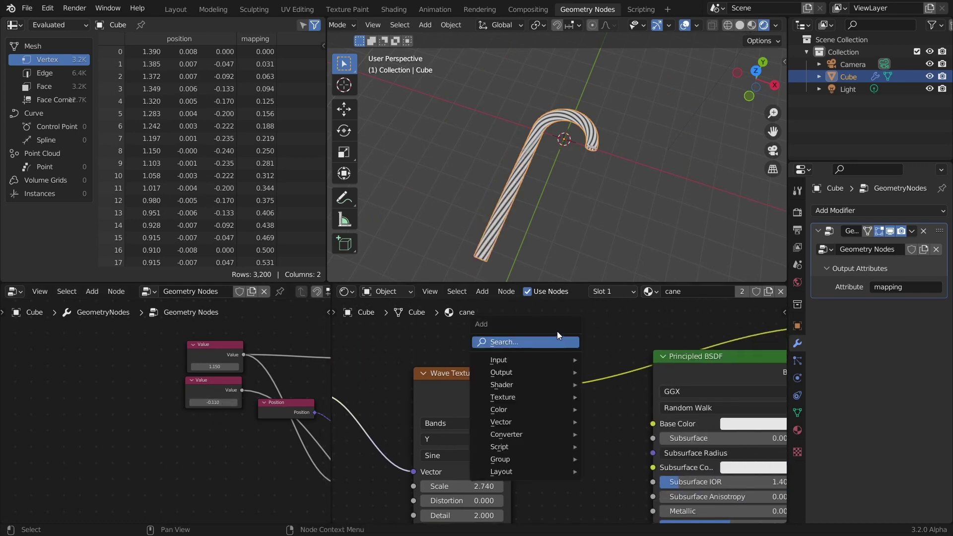
{"action": "left_click", "coordinate": [557, 331]}
{"action": "type", "text": "math"}
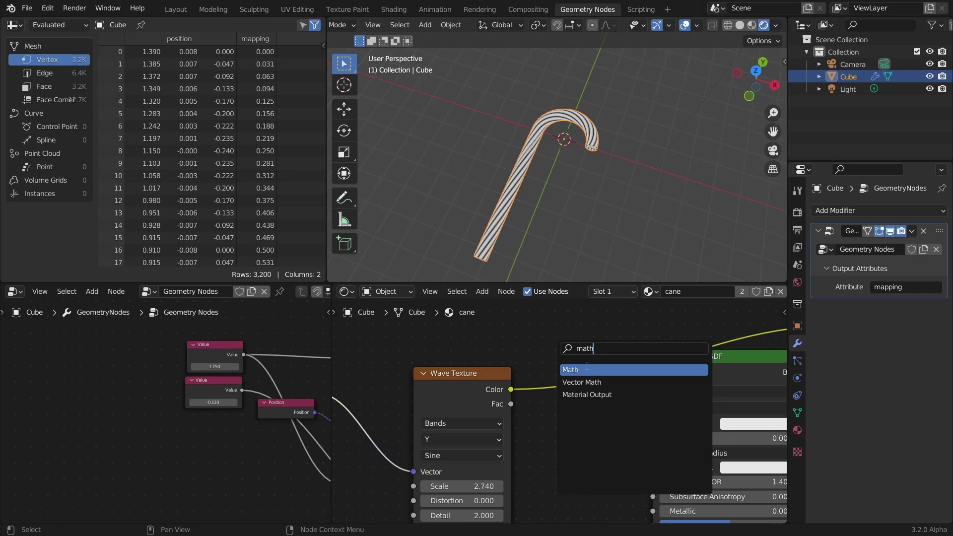
{"action": "left_click", "coordinate": [577, 371]}
{"action": "left_click", "coordinate": [604, 392]}
{"action": "key", "text": "g"}
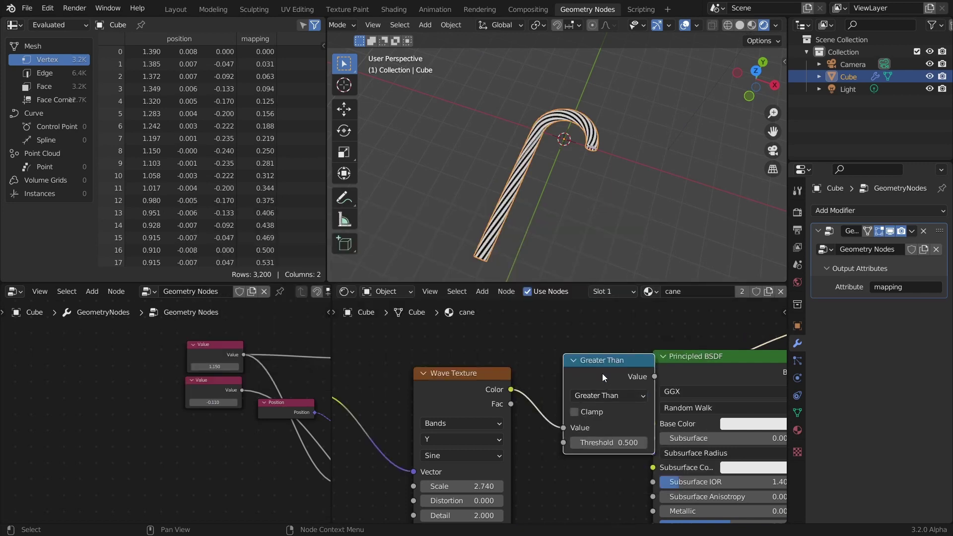
{"action": "left_click_drag", "start_coordinate": [603, 374], "coordinate": [573, 367]}
{"action": "scroll", "coordinate": [557, 180], "scroll_direction": "up", "scroll_amount": 4}
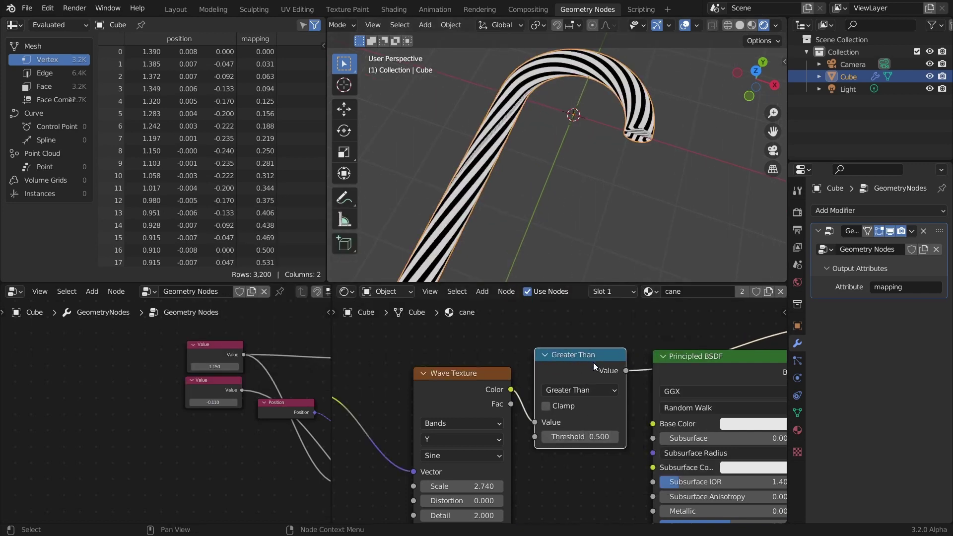
{"action": "key", "text": "m"}
{"action": "key", "text": "m"}
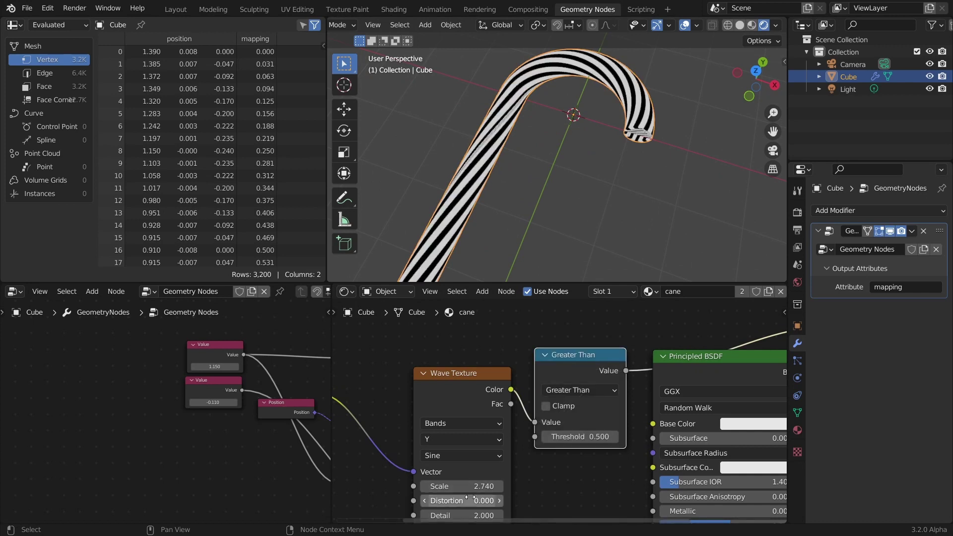
Step: Set the Wave Texture Scale to 2, after briefly trying 1
{"action": "left_click", "coordinate": [472, 486]}
{"action": "type", "text": "1"}
{"action": "key", "text": "Return"}
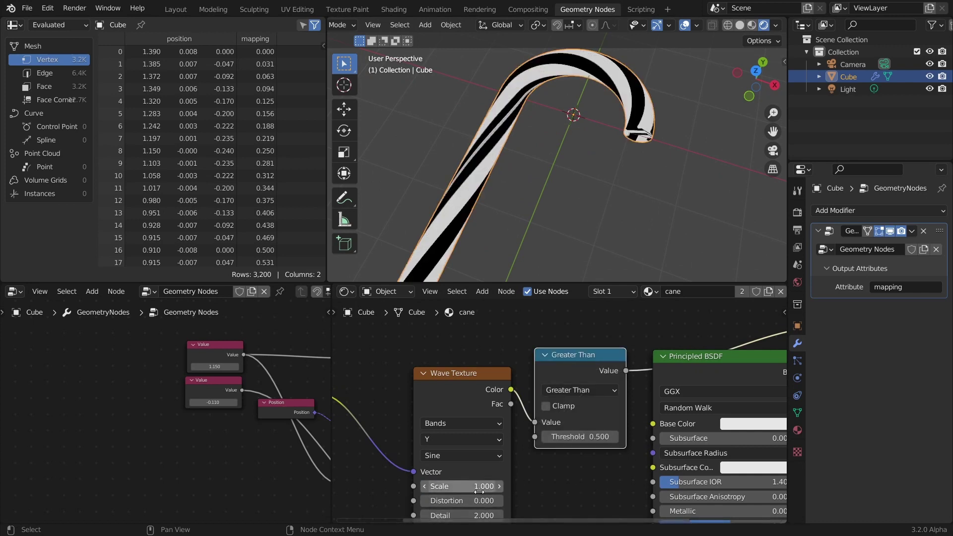
{"action": "left_click", "coordinate": [479, 489]}
{"action": "type", "text": "2"}
{"action": "key", "text": "Return"}
{"action": "scroll", "coordinate": [478, 138], "scroll_direction": "up", "scroll_amount": 4}
{"action": "middle_click_drag", "start_coordinate": [433, 132], "coordinate": [485, 155], "text": "shift"}
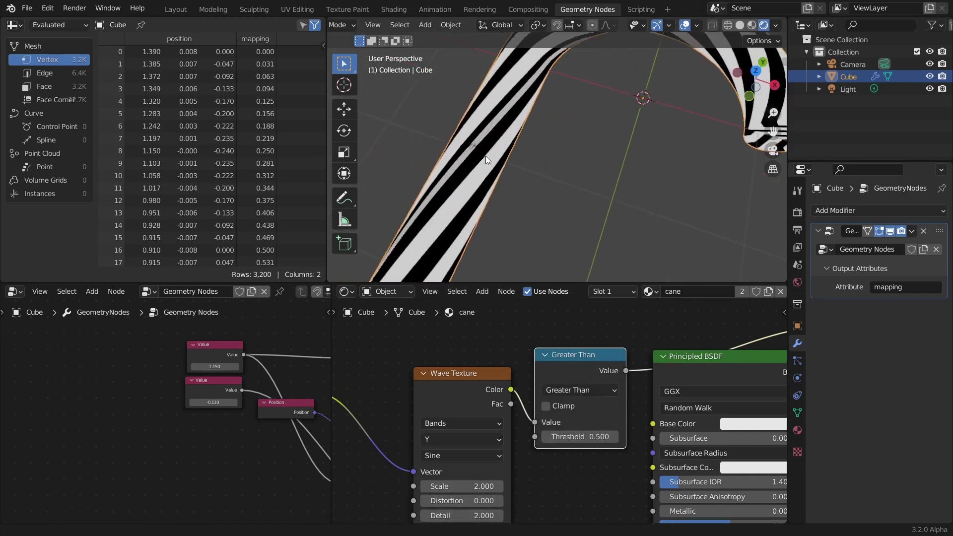
{"action": "scroll", "coordinate": [483, 159], "scroll_direction": "up", "scroll_amount": 3}
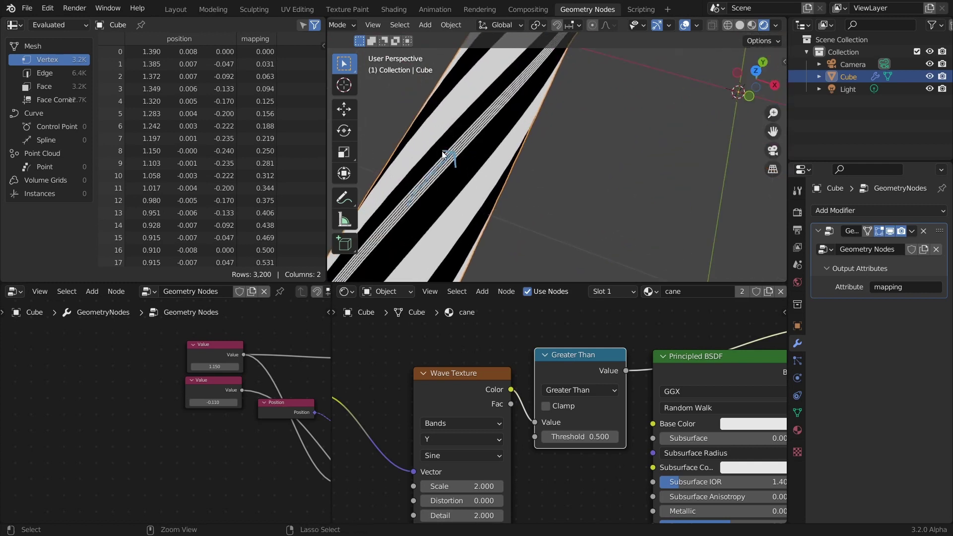
Step: Try a Mesh Line Count of 4, then undo it back to 50
{"action": "scroll", "coordinate": [449, 153], "scroll_direction": "down", "scroll_amount": 5}
{"action": "middle_click_drag", "start_coordinate": [459, 373], "coordinate": [684, 353]}
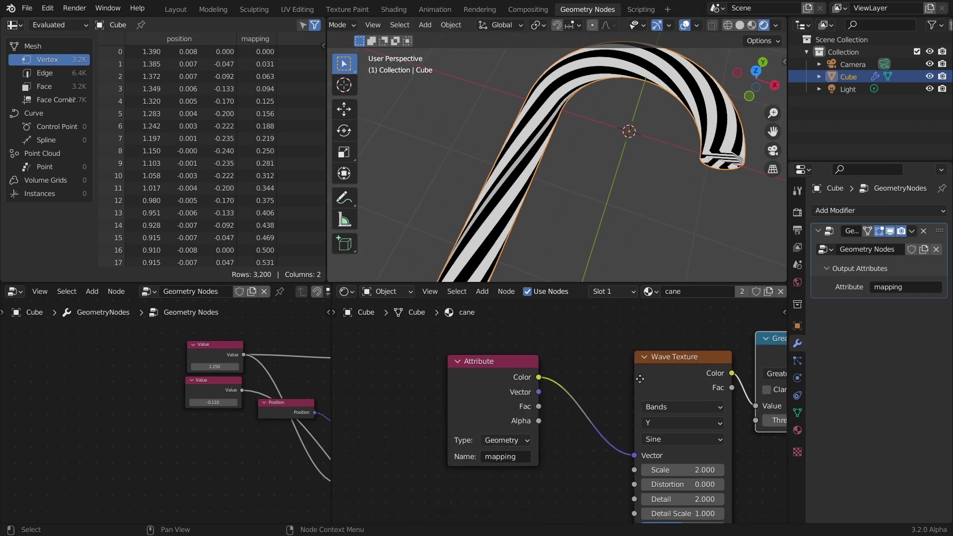
{"action": "middle_click_drag", "start_coordinate": [255, 427], "coordinate": [231, 389]}
{"action": "scroll", "coordinate": [195, 379], "scroll_direction": "down", "scroll_amount": 3}
{"action": "scroll", "coordinate": [231, 389], "scroll_direction": "up", "scroll_amount": 2}
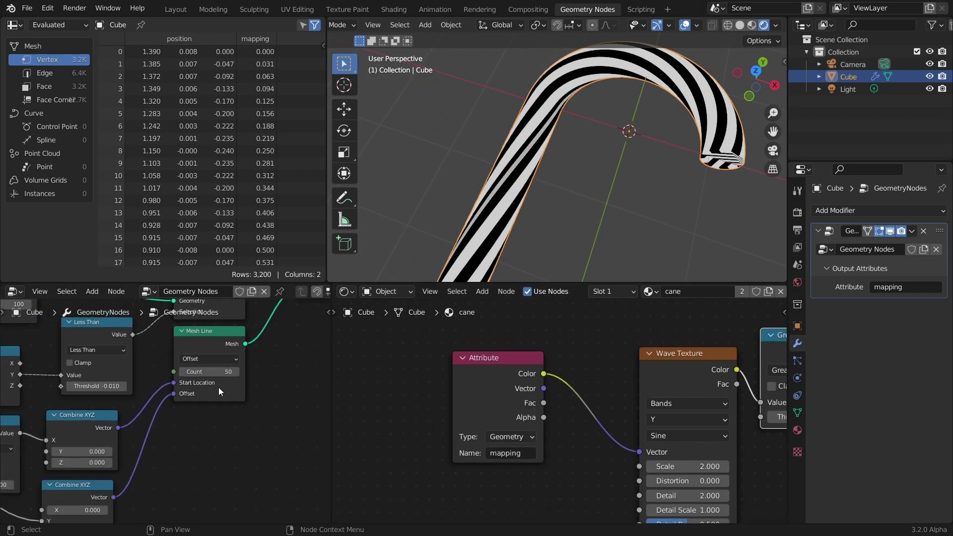
{"action": "type", "text": "4"}
{"action": "key", "text": "Return"}
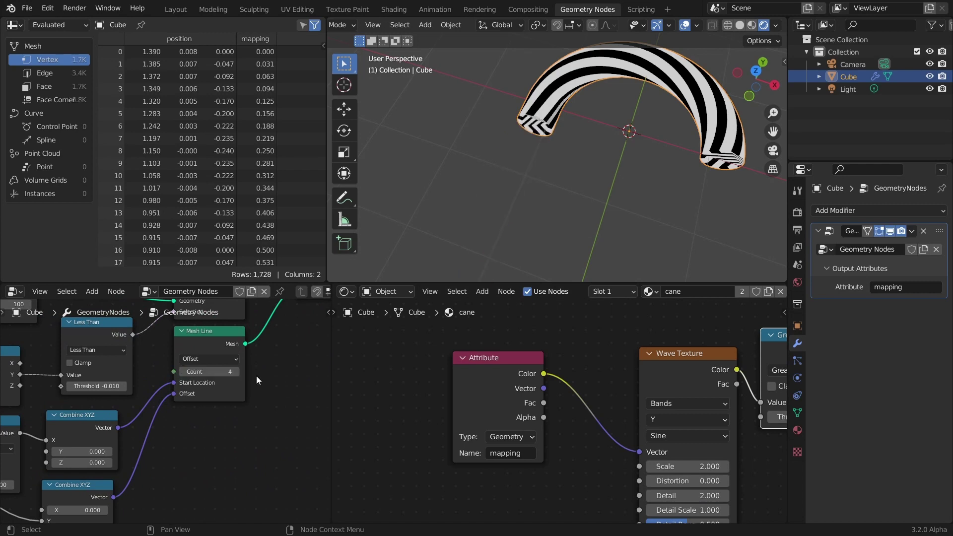
{"action": "key", "text": "ctrl+z"}
Step: Test raising the Curve Circle Resolution, then revert it to 32
{"action": "scroll", "coordinate": [238, 368], "scroll_direction": "down", "scroll_amount": 8}
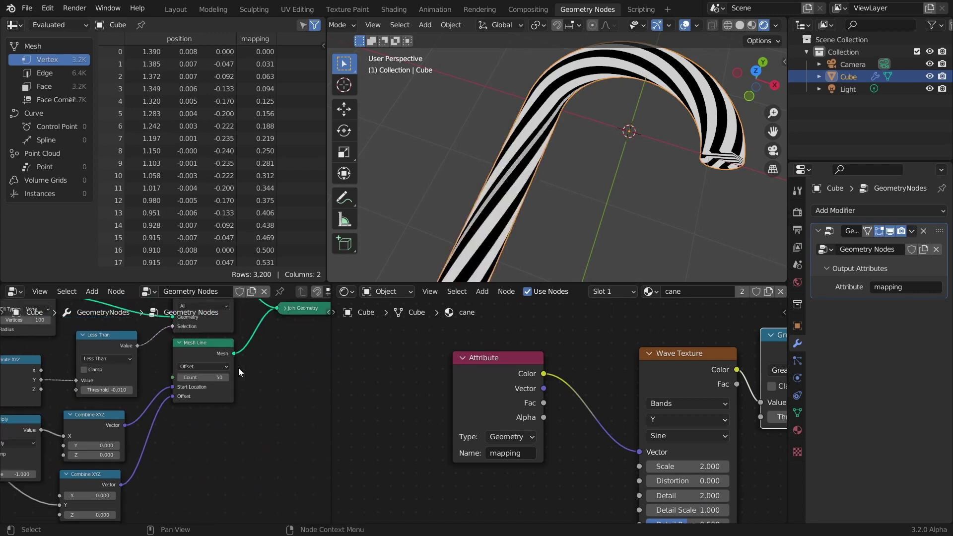
{"action": "middle_click_drag", "start_coordinate": [251, 364], "coordinate": [98, 390]}
{"action": "scroll", "coordinate": [207, 394], "scroll_direction": "up", "scroll_amount": 5}
{"action": "scroll", "coordinate": [206, 394], "scroll_direction": "up", "scroll_amount": 1}
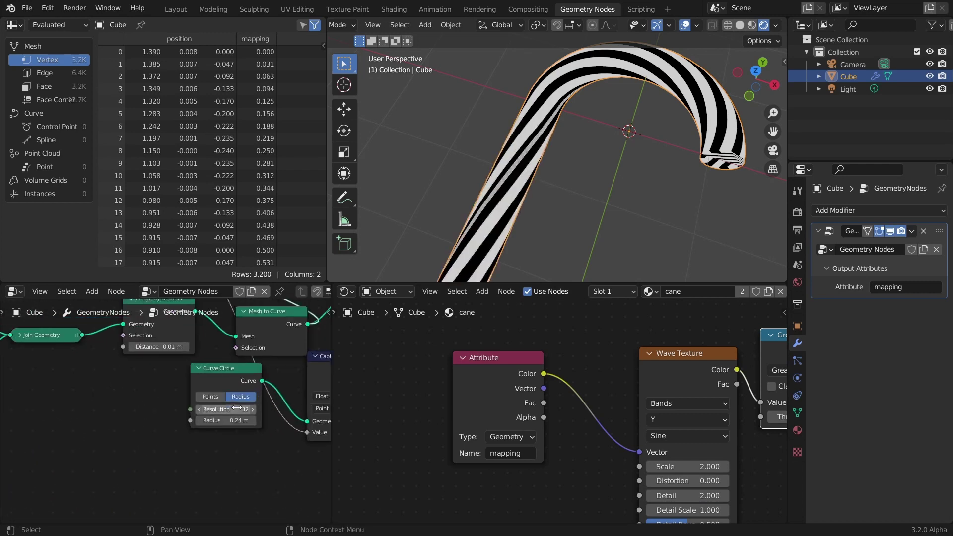
{"action": "left_click_drag", "start_coordinate": [226, 409], "coordinate": [256, 409]}
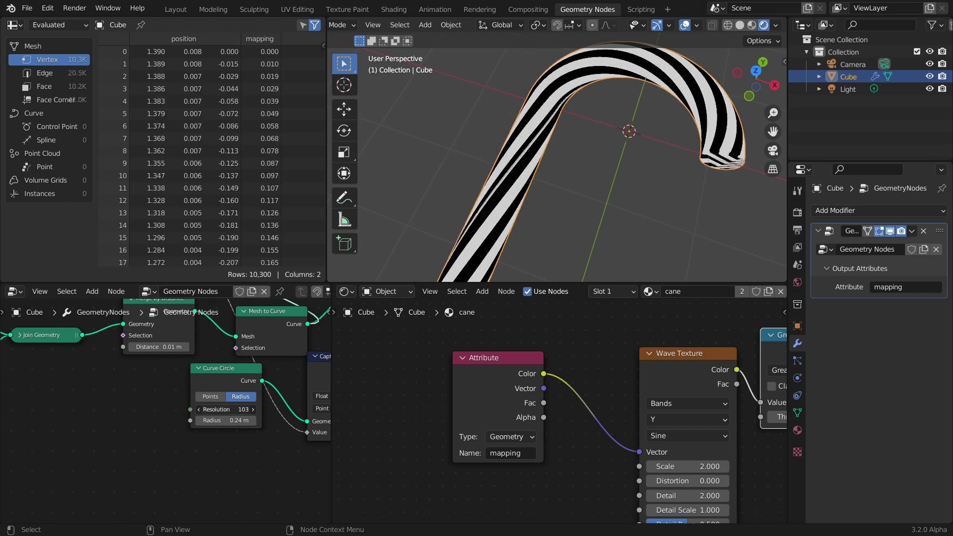
{"action": "key", "text": "ctrl+z"}
{"action": "scroll", "coordinate": [495, 208], "scroll_direction": "up", "scroll_amount": 5}
Step: Raise the Curve Circle Resolution to 235 and move the cane higher in view
{"action": "middle_click_drag", "start_coordinate": [472, 161], "coordinate": [486, 171], "text": "shift"}
{"action": "scroll", "coordinate": [491, 174], "scroll_direction": "up", "scroll_amount": 2}
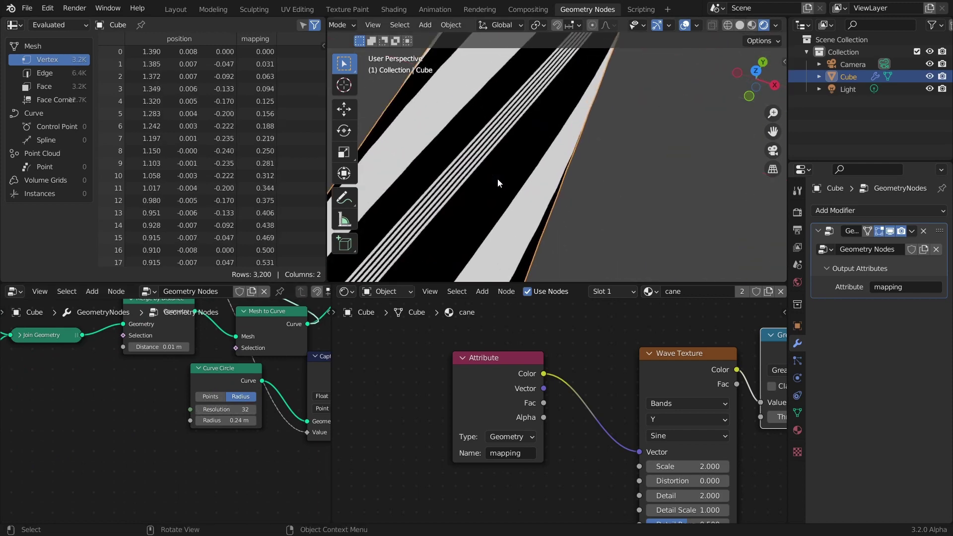
{"action": "left_click_drag", "start_coordinate": [230, 413], "coordinate": [285, 413]}
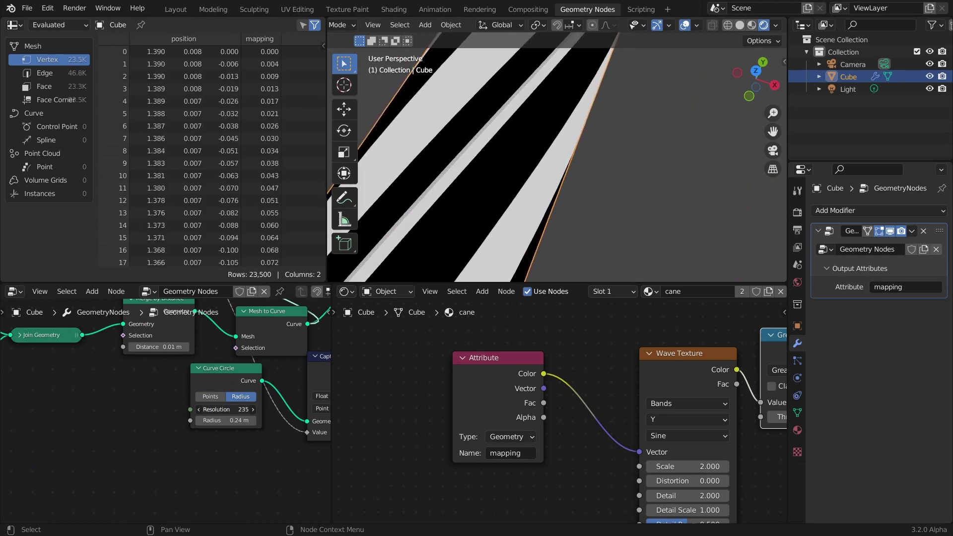
{"action": "scroll", "coordinate": [457, 234], "scroll_direction": "down", "scroll_amount": 10}
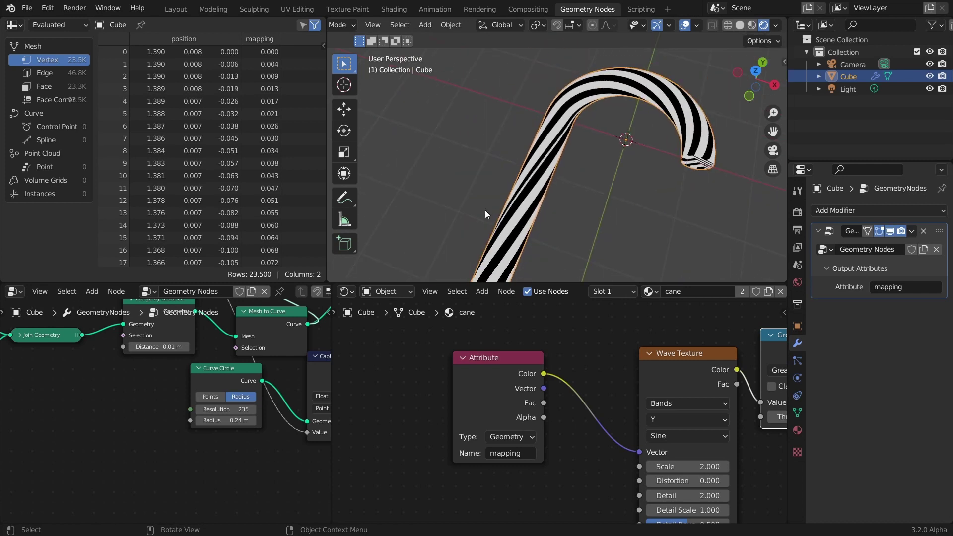
{"action": "middle_click_drag", "start_coordinate": [561, 186], "coordinate": [549, 146], "text": "shift"}
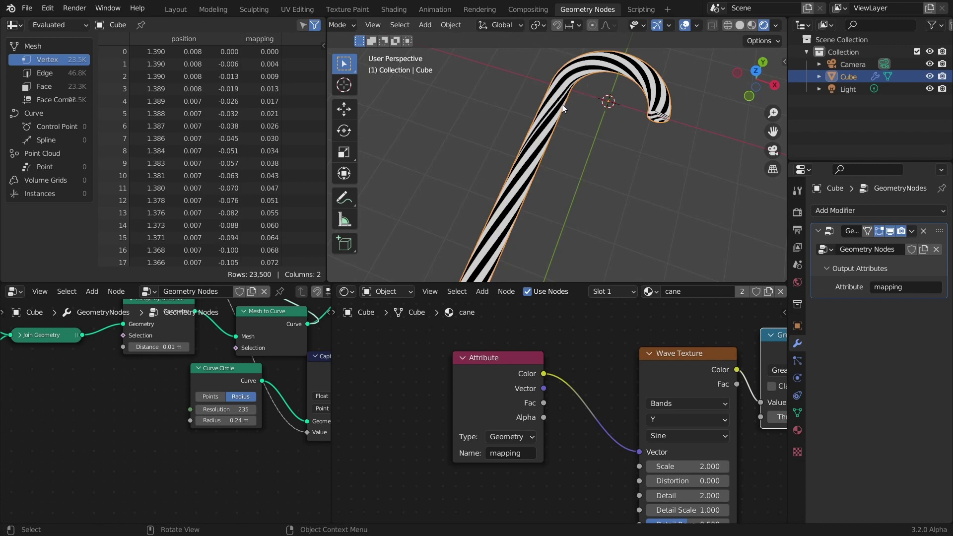
{"action": "scroll", "coordinate": [559, 107], "scroll_direction": "down", "scroll_amount": 5}
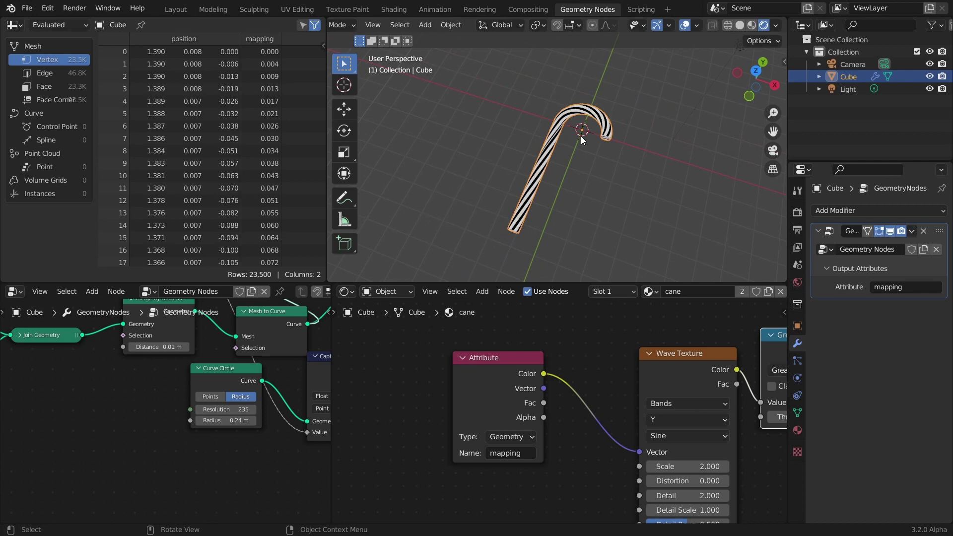
{"action": "scroll", "coordinate": [581, 136], "scroll_direction": "up", "scroll_amount": 3}
Step: Connect the Greater Than output to the Principled BSDF Base Color
{"action": "middle_click_drag", "start_coordinate": [683, 392], "coordinate": [391, 411]}
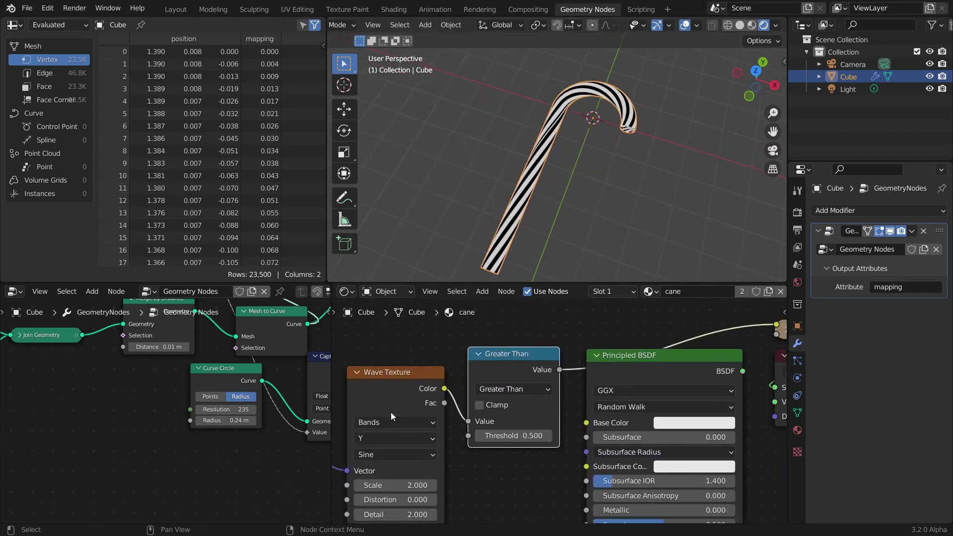
{"action": "left_click_drag", "start_coordinate": [560, 369], "coordinate": [586, 422]}
{"action": "scroll", "coordinate": [404, 419], "scroll_direction": "down", "scroll_amount": 3}
Step: Move the Attribute, Wave Texture and Greater Than nodes further left
{"action": "middle_click_drag", "start_coordinate": [405, 419], "coordinate": [502, 412]}
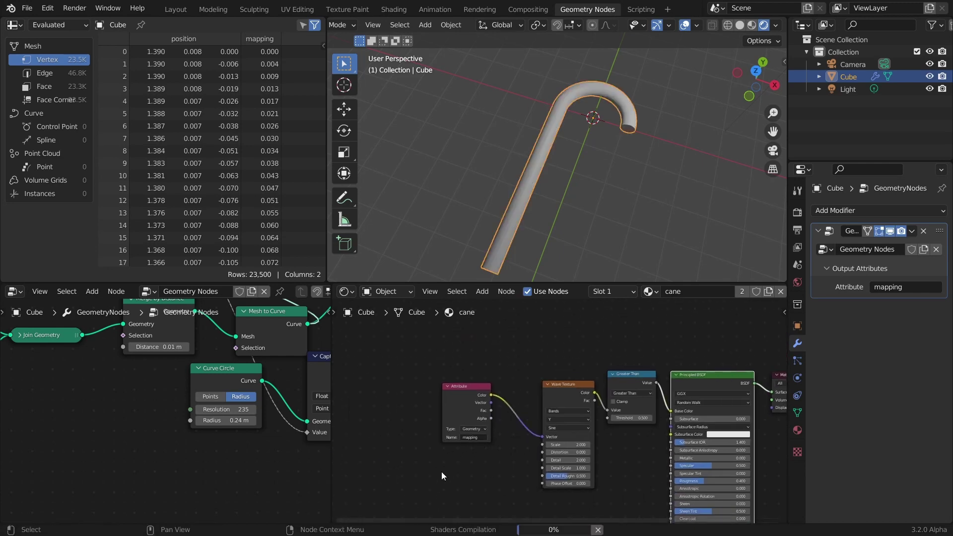
{"action": "left_click_drag", "start_coordinate": [447, 468], "coordinate": [639, 361]}
{"action": "key", "text": "g"}
{"action": "left_click", "coordinate": [479, 367]}
{"action": "left_click", "coordinate": [582, 355]}
{"action": "scroll", "coordinate": [566, 135], "scroll_direction": "up", "scroll_amount": 3}
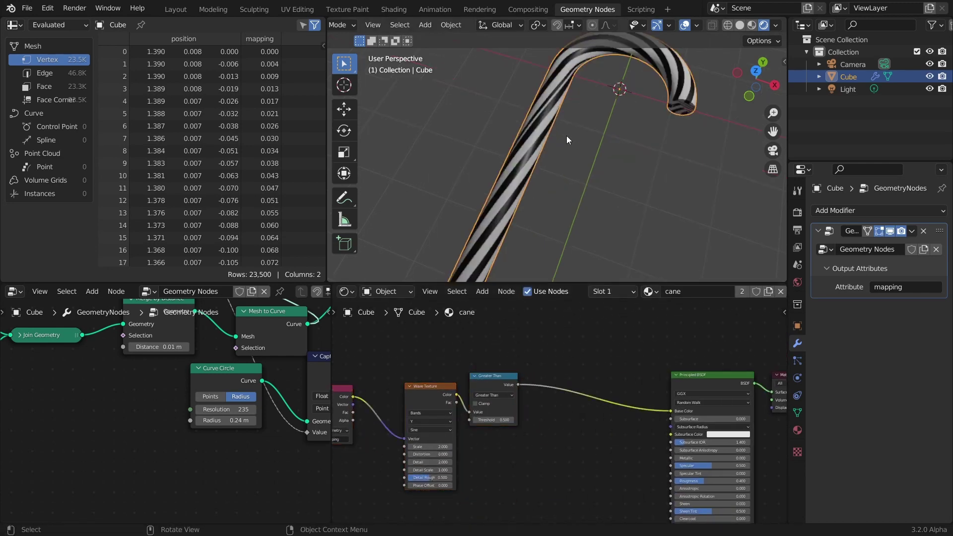
{"action": "scroll", "coordinate": [645, 372], "scroll_direction": "up", "scroll_amount": 2}
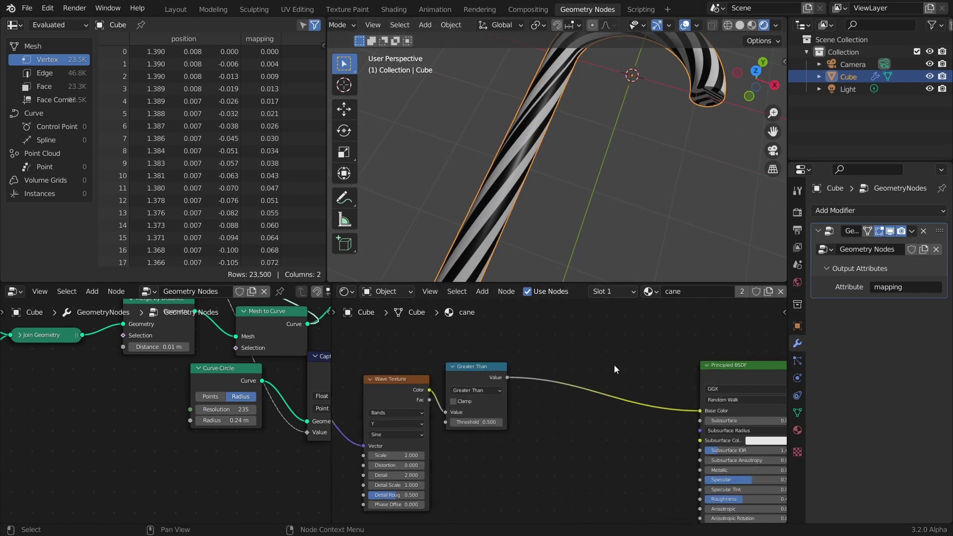
{"action": "key", "text": "shift+a"}
Step: Add a Mix colour node before the shader with the stripe mask as its factor
{"action": "left_click", "coordinate": [535, 354]}
{"action": "type", "text": "ml"}
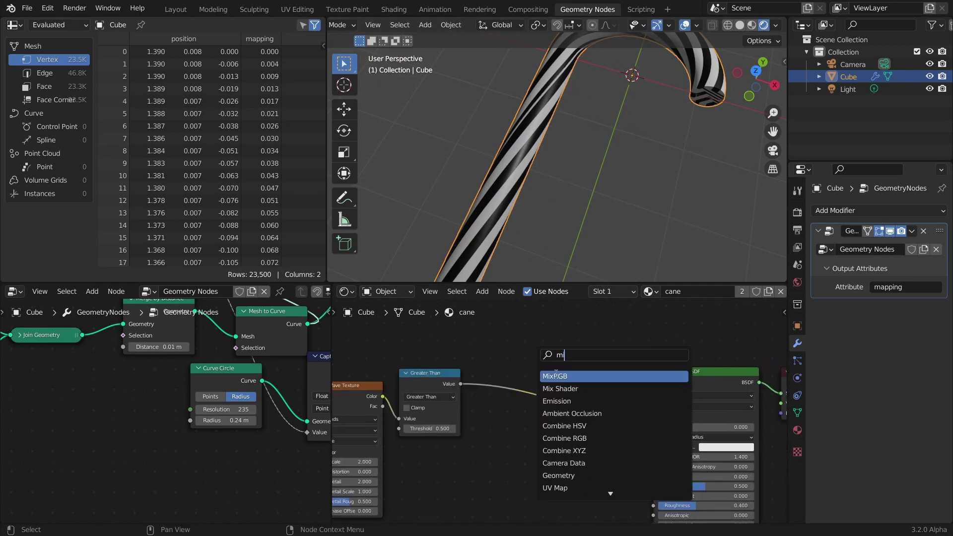
{"action": "left_click", "coordinate": [556, 376]}
{"action": "left_click", "coordinate": [543, 418]}
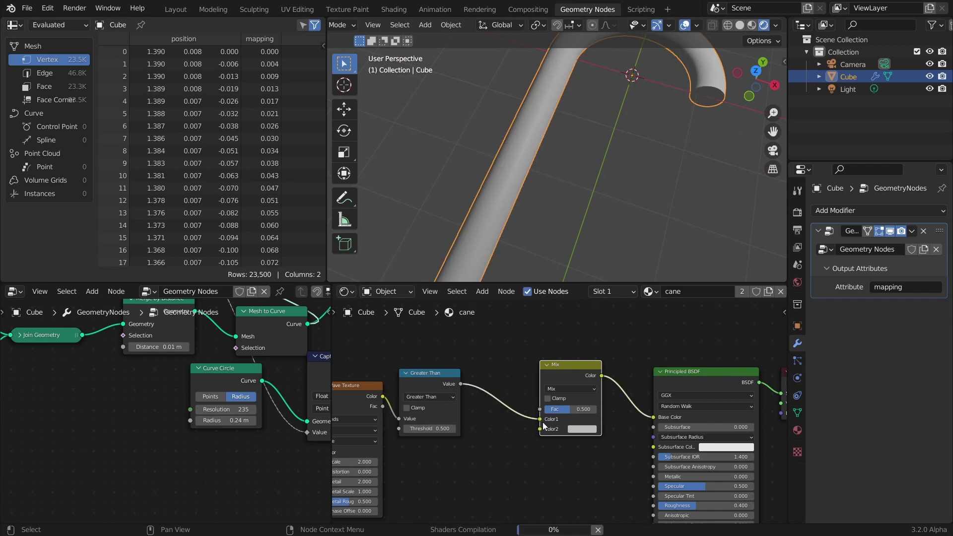
{"action": "left_click_drag", "start_coordinate": [540, 422], "coordinate": [540, 410]}
{"action": "scroll", "coordinate": [562, 423], "scroll_direction": "up", "scroll_amount": 2}
Step: Set the Mix node's first colour to white and second colour to full red
{"action": "left_click", "coordinate": [584, 422]}
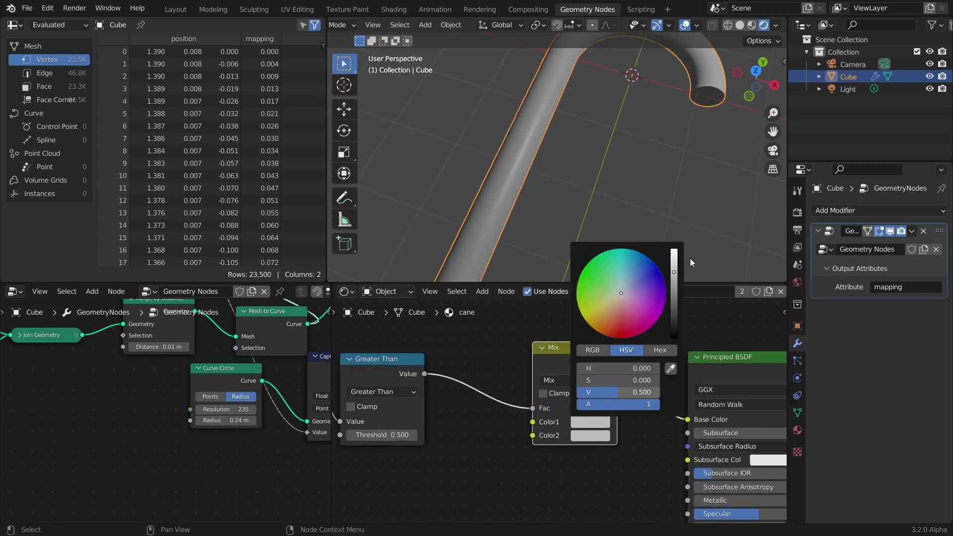
{"action": "left_click_drag", "start_coordinate": [673, 264], "coordinate": [673, 251]}
{"action": "left_click", "coordinate": [589, 435]}
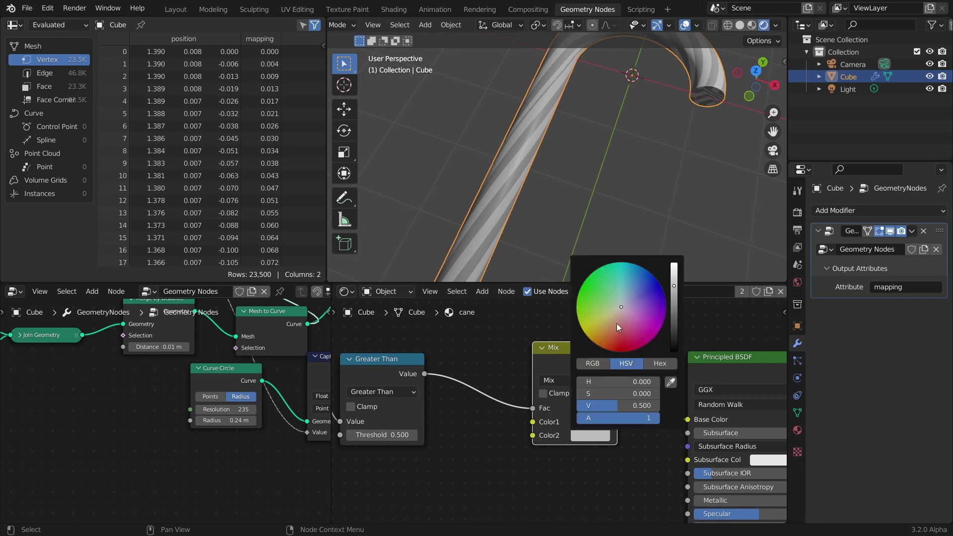
{"action": "left_click_drag", "start_coordinate": [616, 323], "coordinate": [625, 350]}
{"action": "left_click_drag", "start_coordinate": [673, 283], "coordinate": [673, 263]}
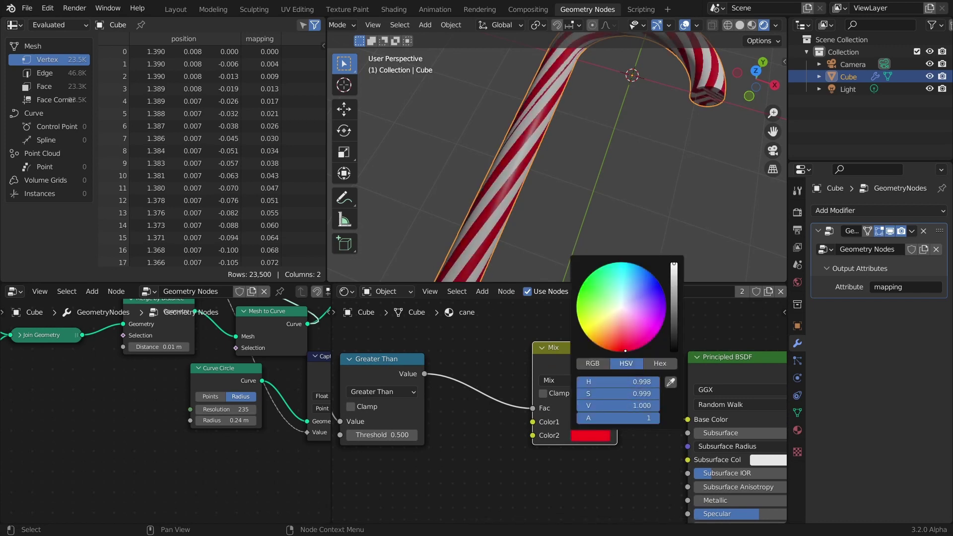
{"action": "left_click_drag", "start_coordinate": [621, 312], "coordinate": [629, 351]}
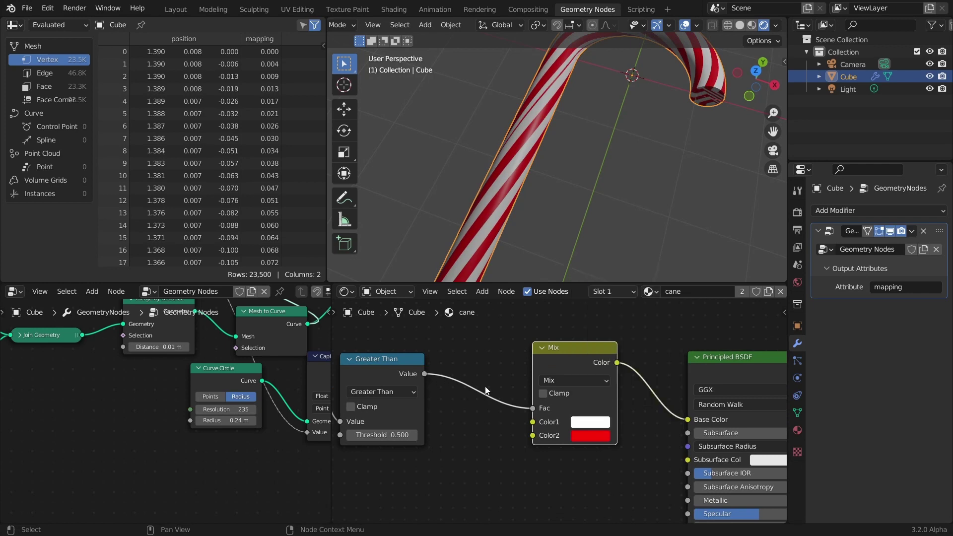
Step: Try green for the first colour, then undo it back to white
{"action": "left_click", "coordinate": [588, 427]}
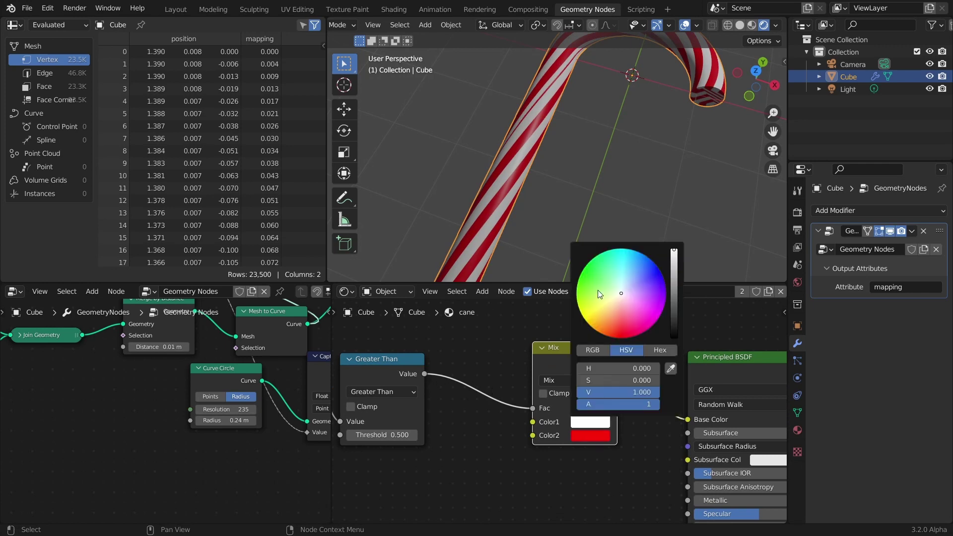
{"action": "left_click_drag", "start_coordinate": [597, 290], "coordinate": [579, 276]}
{"action": "scroll", "coordinate": [561, 186], "scroll_direction": "down", "scroll_amount": 3}
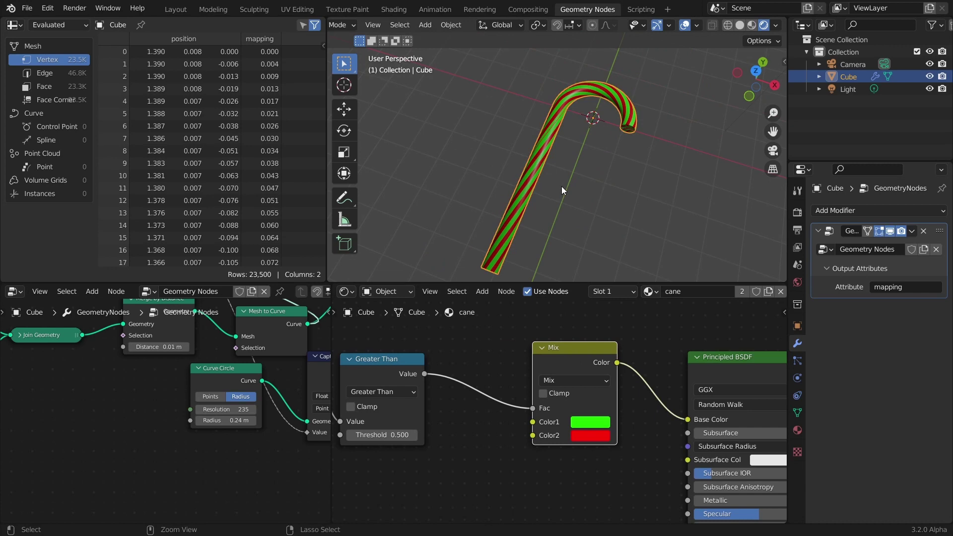
{"action": "key", "text": "ctrl+z"}
{"action": "middle_click_drag", "start_coordinate": [616, 424], "coordinate": [423, 353]}
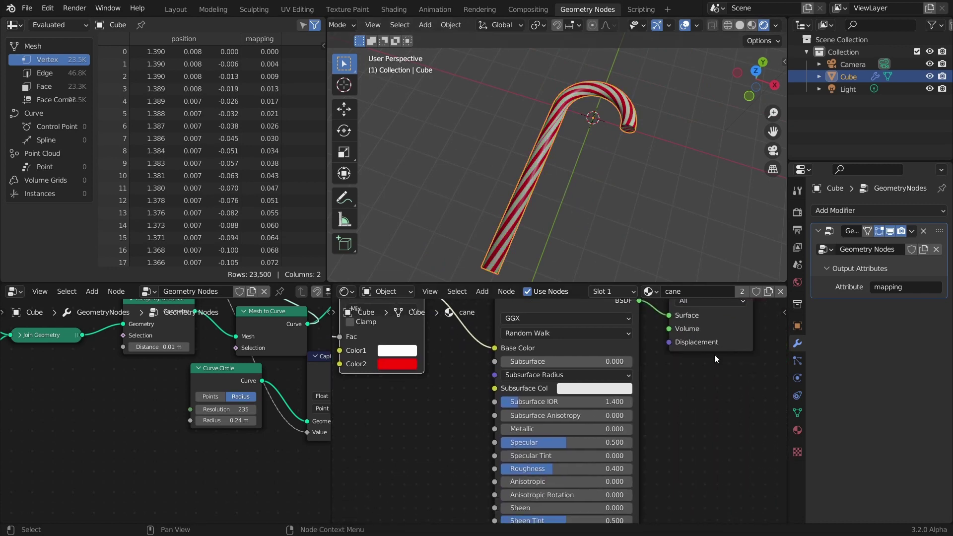
Step: Switch the render engine to Cycles with GPU Compute
{"action": "left_click", "coordinate": [797, 212]}
{"action": "left_click", "coordinate": [906, 212]}
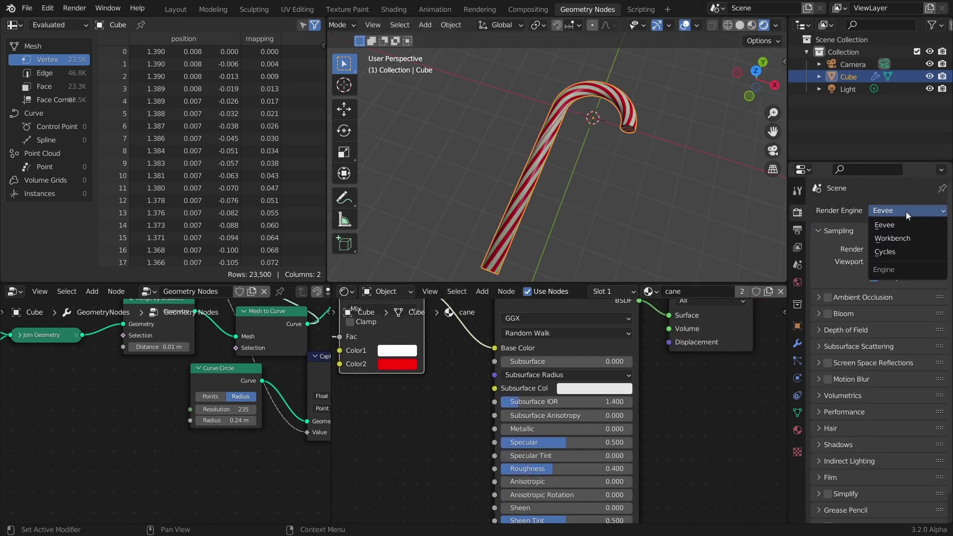
{"action": "left_click", "coordinate": [904, 249]}
{"action": "left_click", "coordinate": [895, 241]}
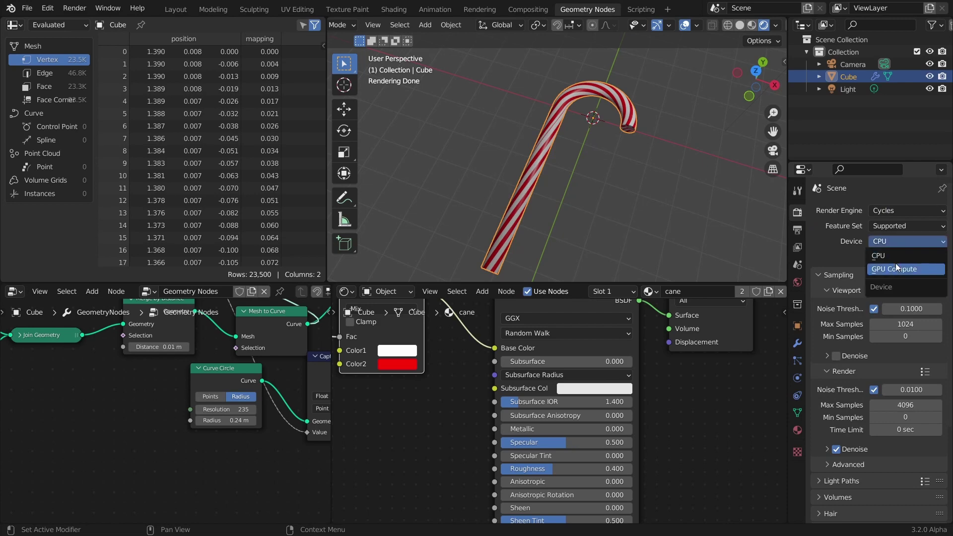
{"action": "left_click", "coordinate": [895, 268]}
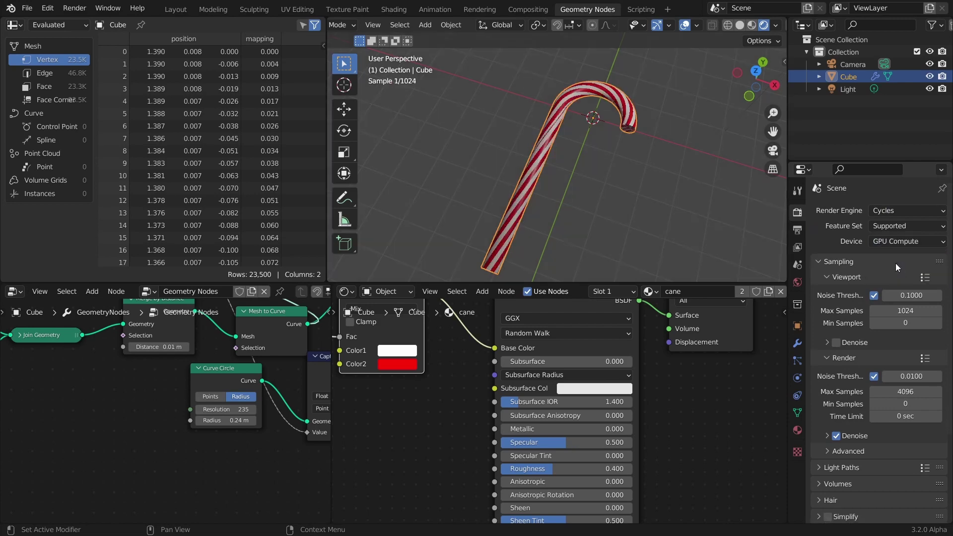
Step: Light the world with an Environment Texture using aerodynamics_workshop_2k.exr from the HDRIs folder
{"action": "left_click", "coordinate": [796, 281]}
{"action": "left_click", "coordinate": [870, 288]}
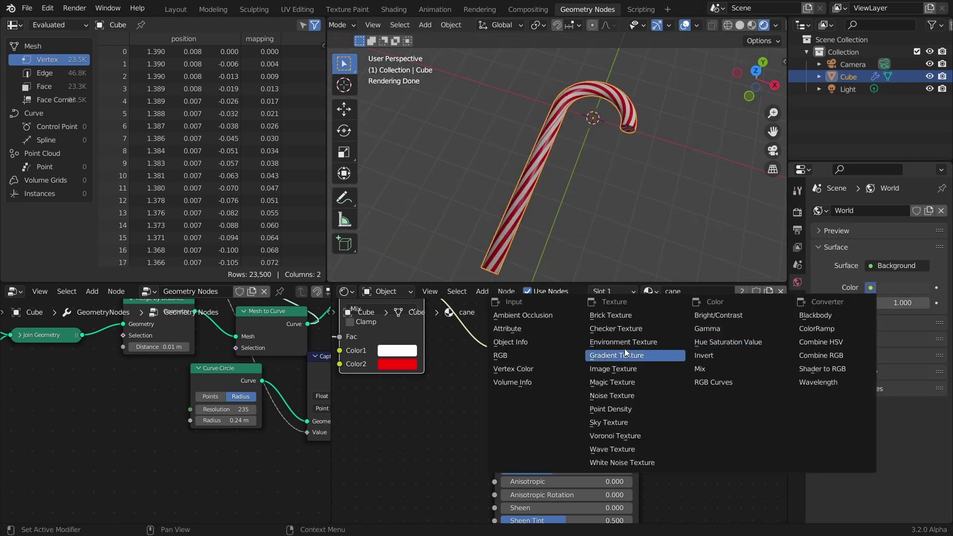
{"action": "left_click", "coordinate": [626, 344]}
{"action": "left_click", "coordinate": [921, 303]}
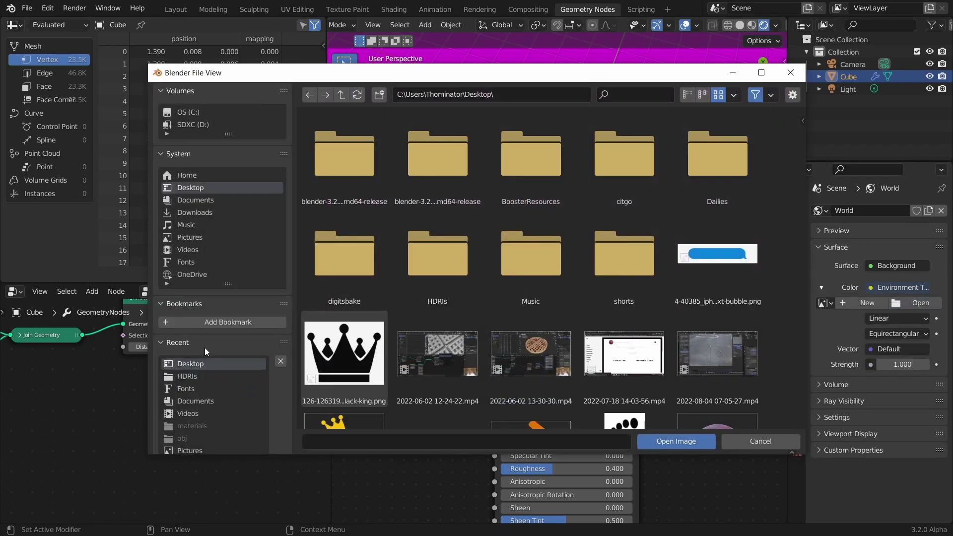
{"action": "left_click", "coordinate": [204, 377]}
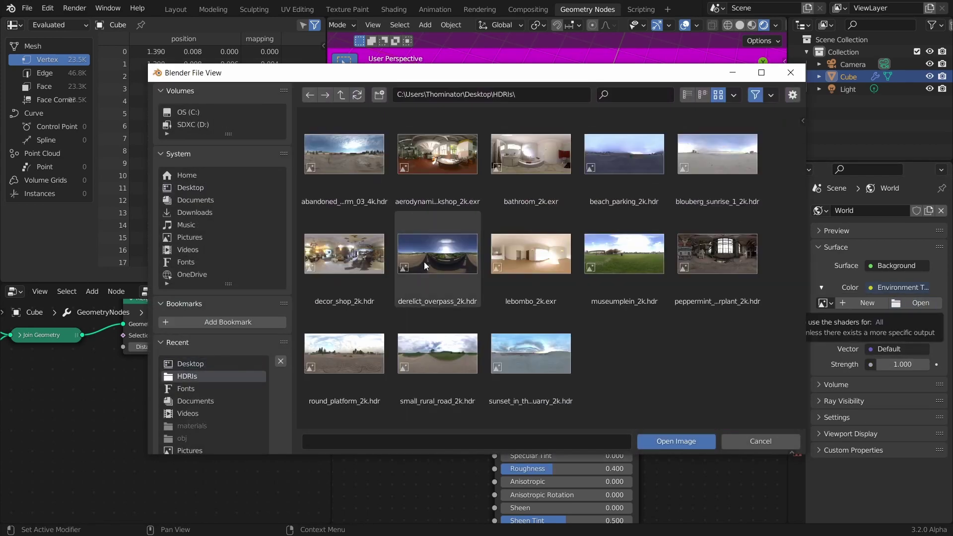
{"action": "double_click", "coordinate": [446, 179]}
Step: Enable Transparent in the Film render settings
{"action": "left_click", "coordinate": [796, 212]}
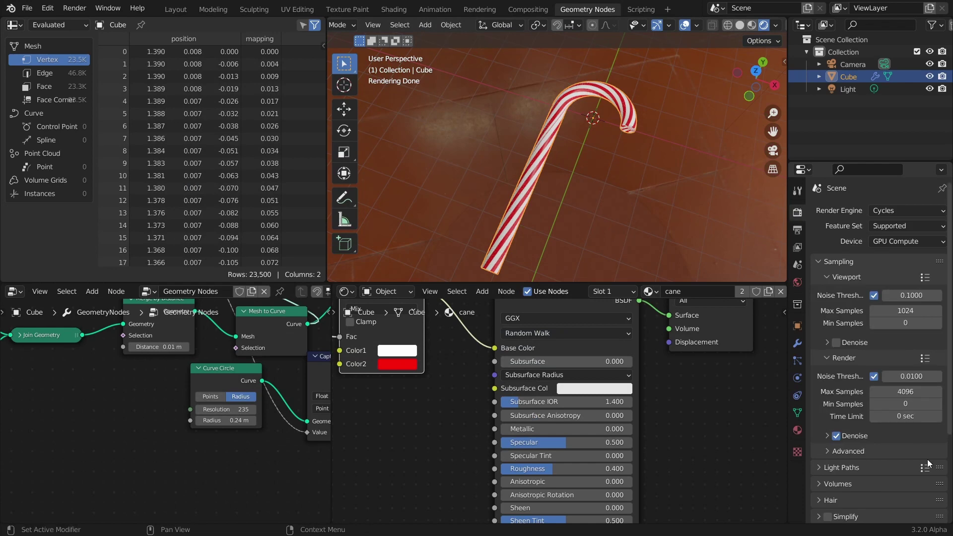
{"action": "scroll", "coordinate": [850, 457], "scroll_direction": "down", "scroll_amount": 3}
{"action": "left_click", "coordinate": [831, 472]}
{"action": "scroll", "coordinate": [832, 474], "scroll_direction": "down", "scroll_amount": 4}
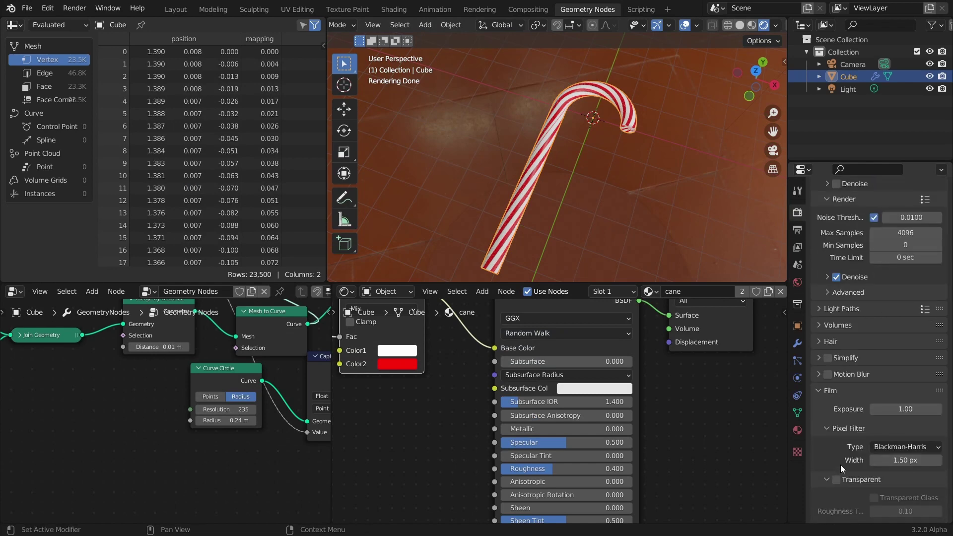
{"action": "left_click", "coordinate": [835, 480]}
Step: Set the Principled BSDF Roughness to 0 and Clearcoat to 1.000
{"action": "scroll", "coordinate": [571, 416], "scroll_direction": "up", "scroll_amount": 3}
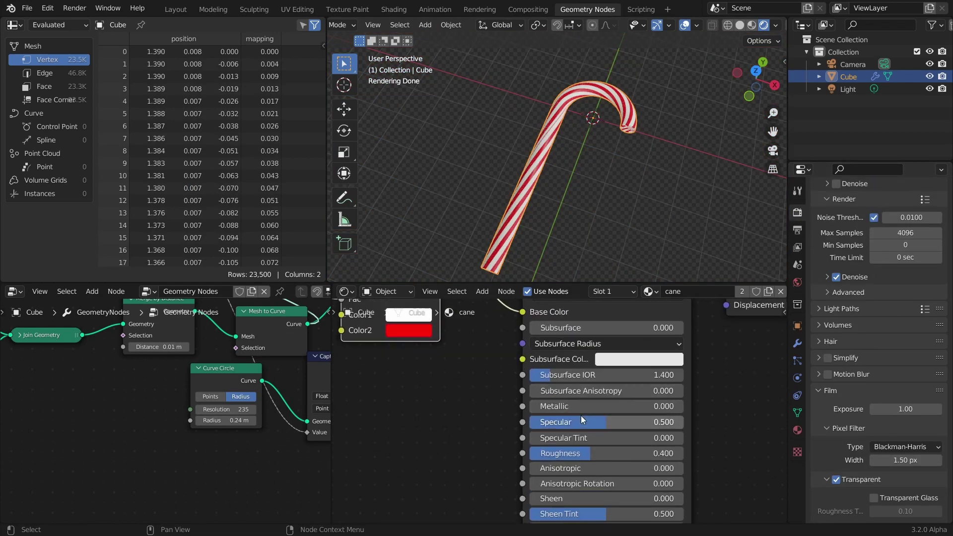
{"action": "left_click_drag", "start_coordinate": [584, 452], "coordinate": [521, 453]}
{"action": "middle_click_drag", "start_coordinate": [538, 482], "coordinate": [519, 373]}
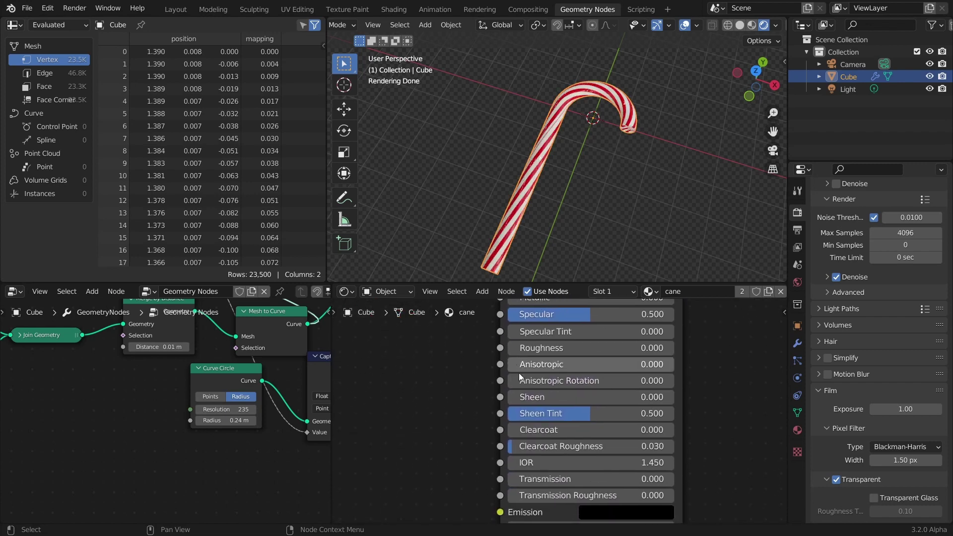
{"action": "left_click_drag", "start_coordinate": [542, 430], "coordinate": [675, 430]}
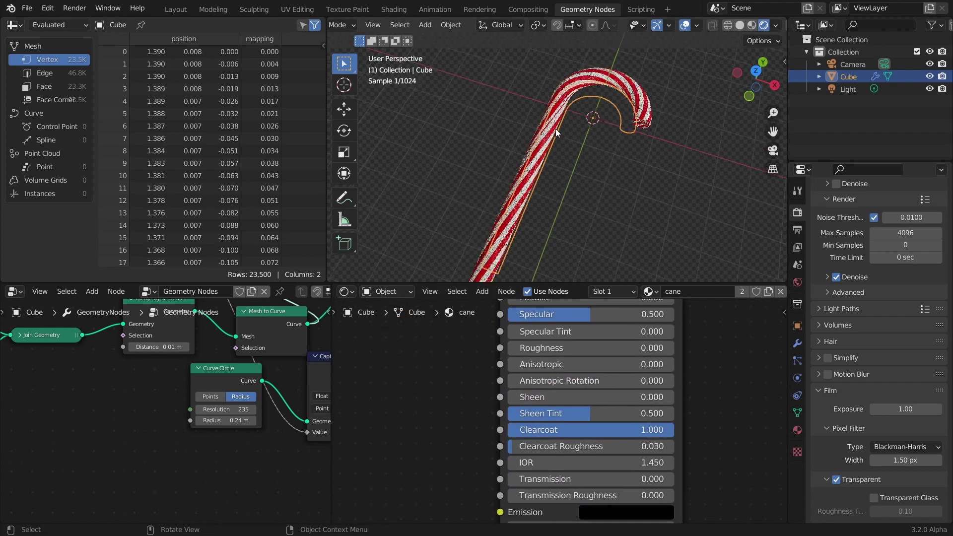
Step: Trackball-rotate the cane to a new orientation and orbit the view around it
{"action": "key", "text": "r"}
{"action": "key", "text": "r"}
{"action": "left_click", "coordinate": [575, 128]}
{"action": "middle_click_drag", "start_coordinate": [576, 128], "coordinate": [555, 77]}
{"action": "scroll", "coordinate": [615, 107], "scroll_direction": "up", "scroll_amount": 5}
{"action": "middle_click_drag", "start_coordinate": [595, 181], "coordinate": [576, 204]}
{"action": "scroll", "coordinate": [577, 203], "scroll_direction": "down", "scroll_amount": 5}
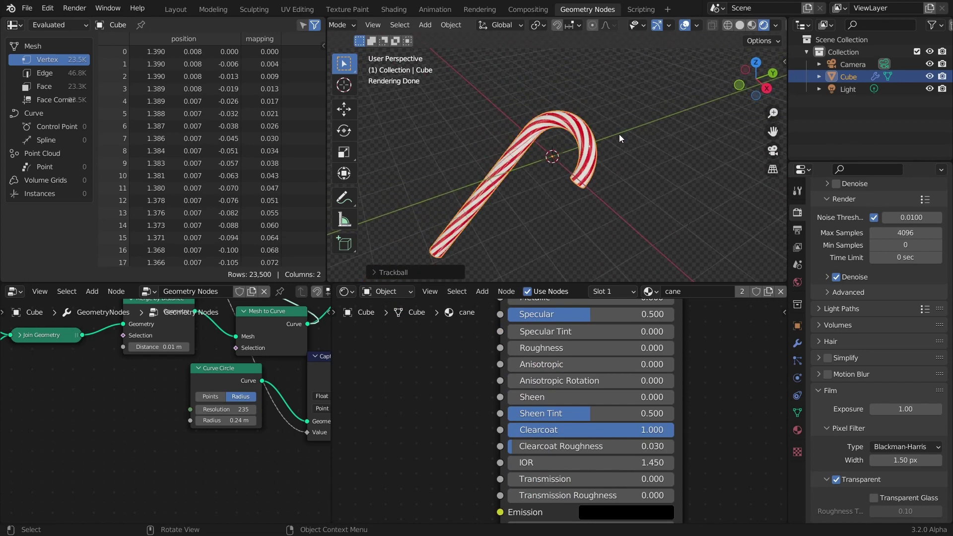
Step: Set the top Value node to 1.150 and the lower Value node to -0.020 to shorten the cane
{"action": "scroll", "coordinate": [147, 392], "scroll_direction": "down", "scroll_amount": 5}
{"action": "middle_click_drag", "start_coordinate": [147, 392], "coordinate": [247, 378]}
{"action": "scroll", "coordinate": [212, 396], "scroll_direction": "up", "scroll_amount": 3}
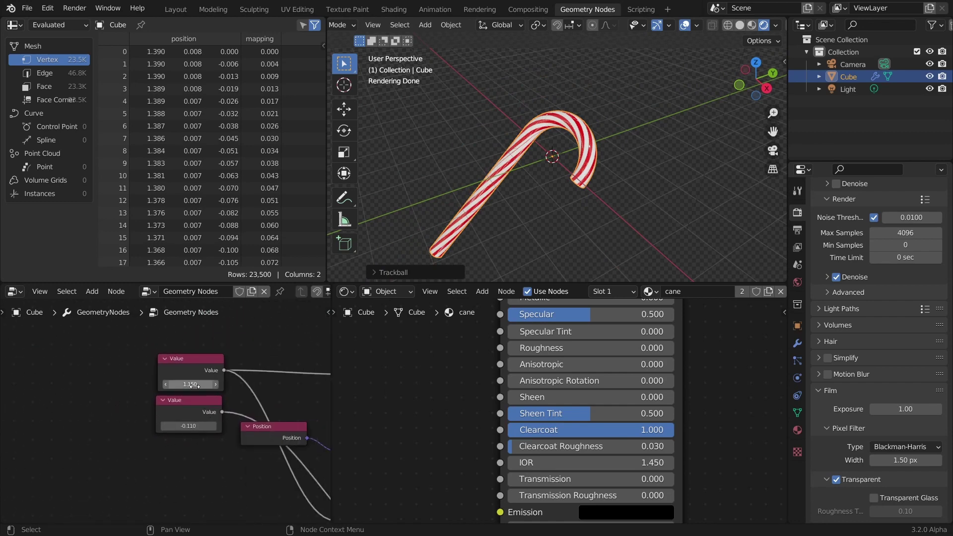
{"action": "mouse_move", "coordinate": [194, 385]}
{"action": "left_mouse_down"}
{"action": "mouse_move", "coordinate": [129, 385]}
{"action": "mouse_move", "coordinate": [194, 385]}
{"action": "left_mouse_up"}
{"action": "left_click_drag", "start_coordinate": [187, 425], "coordinate": [166, 426]}
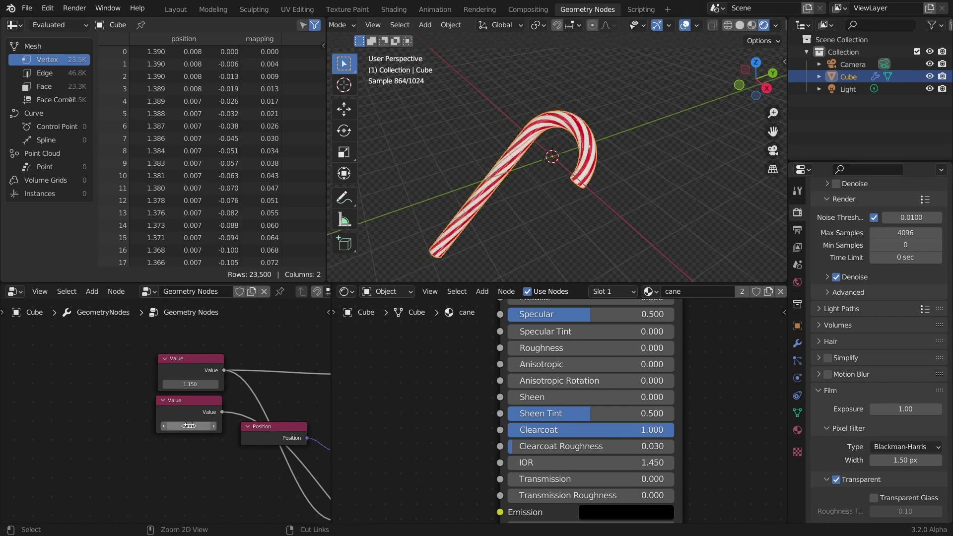
{"action": "scroll", "coordinate": [206, 407], "scroll_direction": "down", "scroll_amount": 4}
{"action": "middle_click_drag", "start_coordinate": [225, 381], "coordinate": [3, 394]}
Step: Add a Trim Curve node on the Set Curve Tilt → Curve to Mesh link, keeping End at 1.000
{"action": "middle_click_drag", "start_coordinate": [134, 416], "coordinate": [329, 419]}
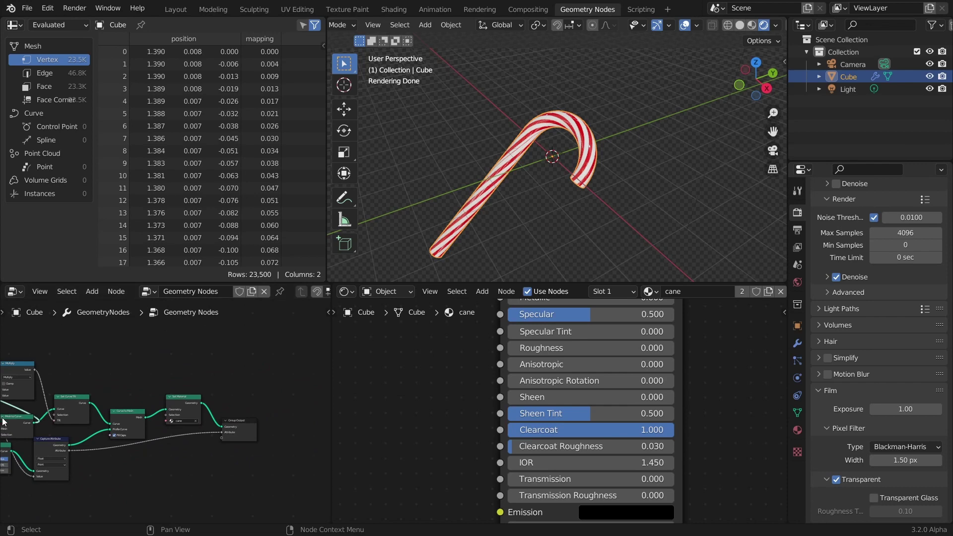
{"action": "middle_click_drag", "start_coordinate": [3, 422], "coordinate": [53, 425]}
{"action": "scroll", "coordinate": [202, 358], "scroll_direction": "up", "scroll_amount": 3}
{"action": "key", "text": "shift+a"}
{"action": "left_click", "coordinate": [182, 279]}
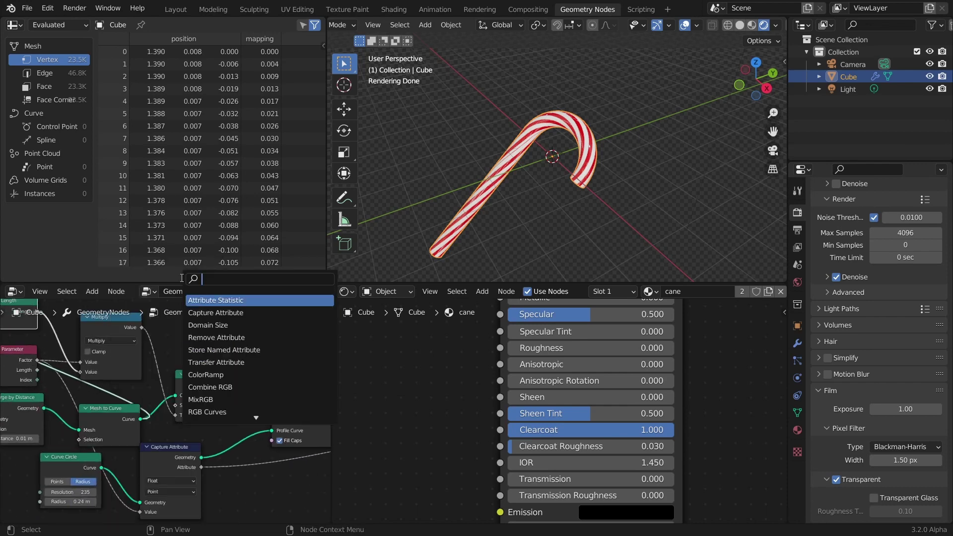
{"action": "type", "text": "trim"}
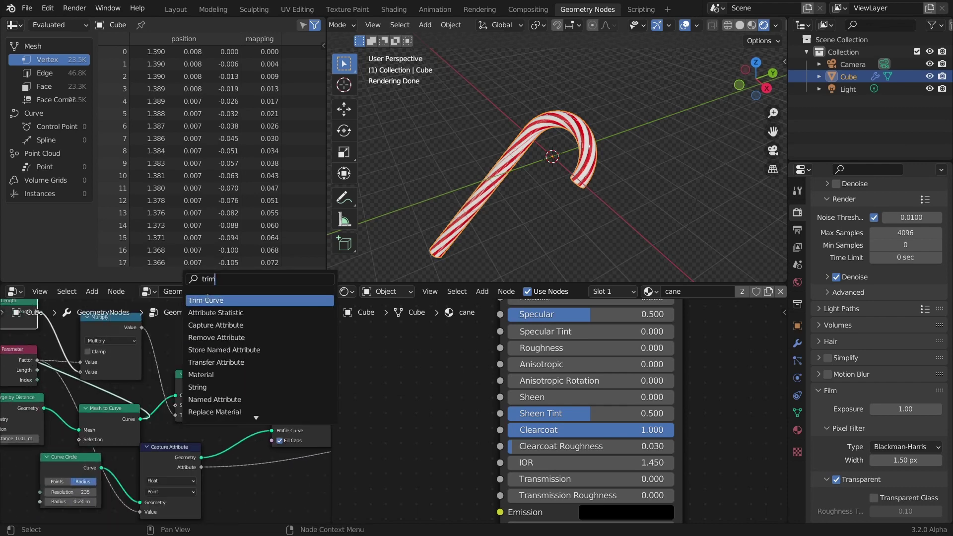
{"action": "key", "text": "Return"}
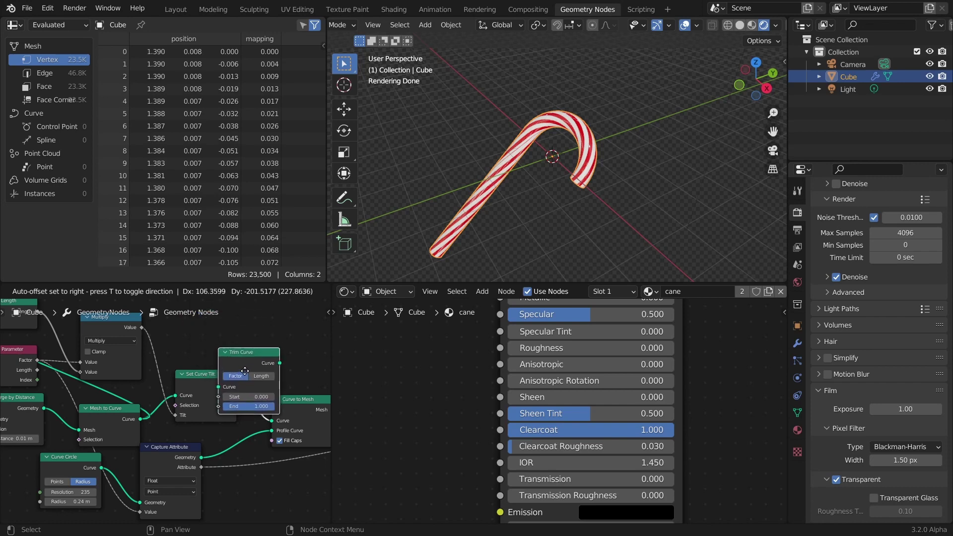
{"action": "left_click", "coordinate": [282, 388]}
{"action": "middle_click_drag", "start_coordinate": [294, 399], "coordinate": [206, 404]}
{"action": "left_click_drag", "start_coordinate": [227, 412], "coordinate": [392, 356]}
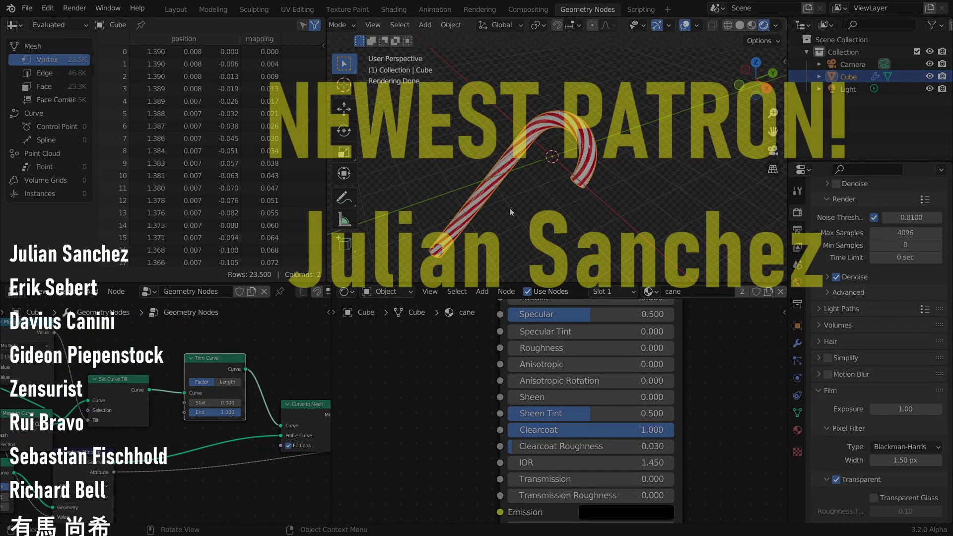
Step: Orbit, zoom and pan the viewport so the hooked cane sits higher in view
{"action": "scroll", "coordinate": [508, 209], "scroll_direction": "down", "scroll_amount": 4}
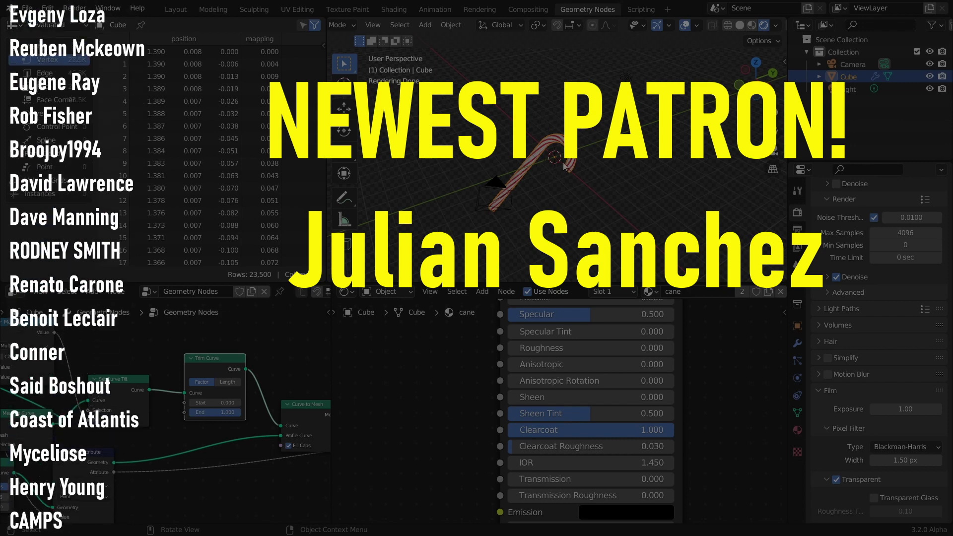
{"action": "scroll", "coordinate": [563, 163], "scroll_direction": "up", "scroll_amount": 3}
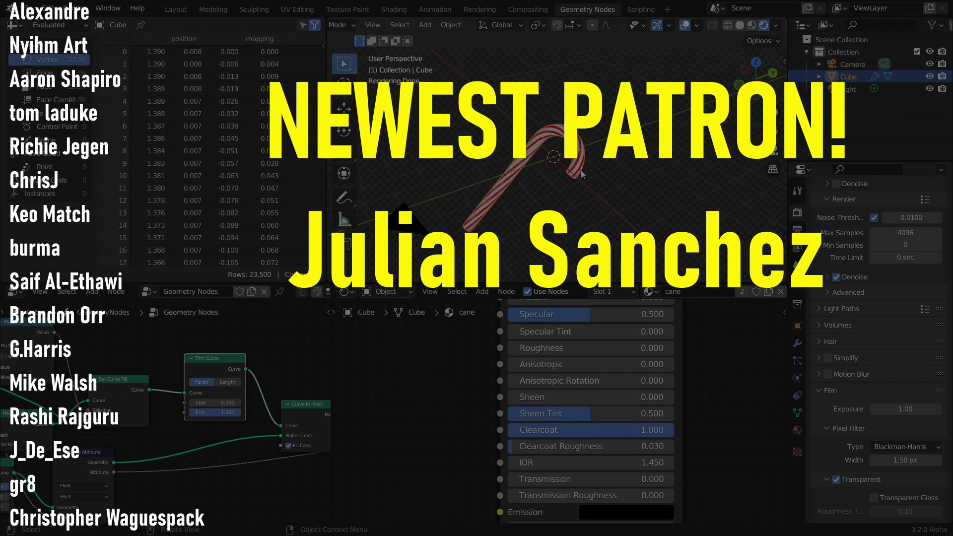
{"action": "middle_click_drag", "start_coordinate": [546, 162], "coordinate": [556, 171]}
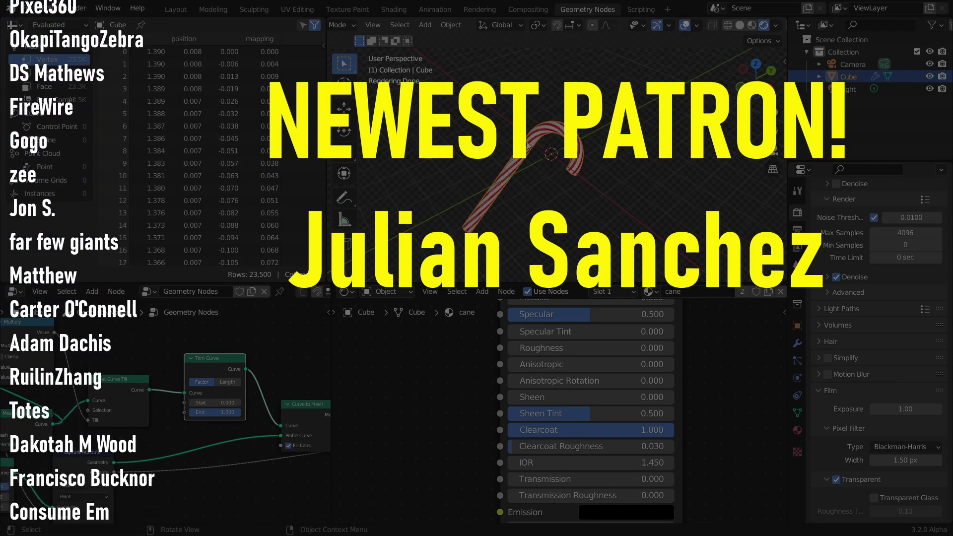
{"action": "middle_click_drag", "start_coordinate": [558, 165], "coordinate": [519, 165]}
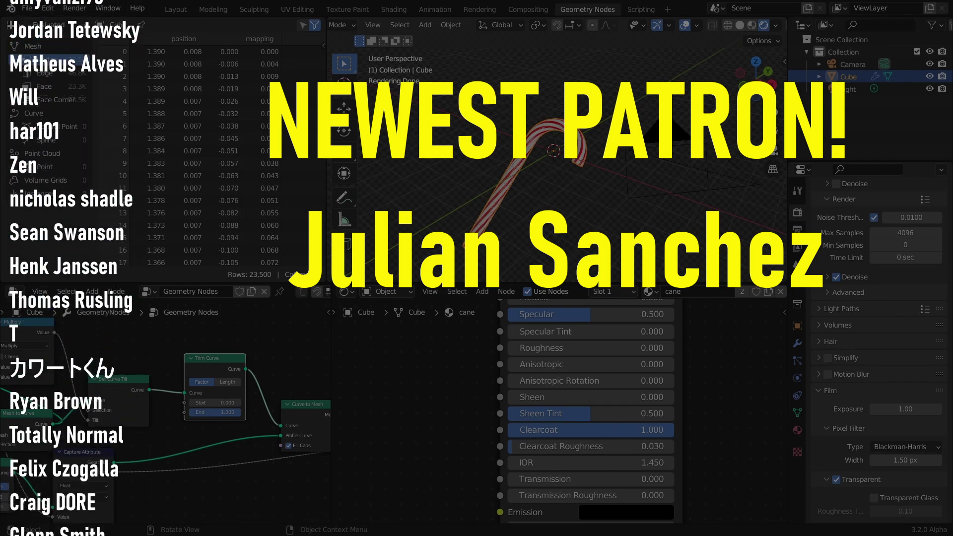
{"action": "middle_click_drag", "start_coordinate": [577, 142], "coordinate": [561, 132]}
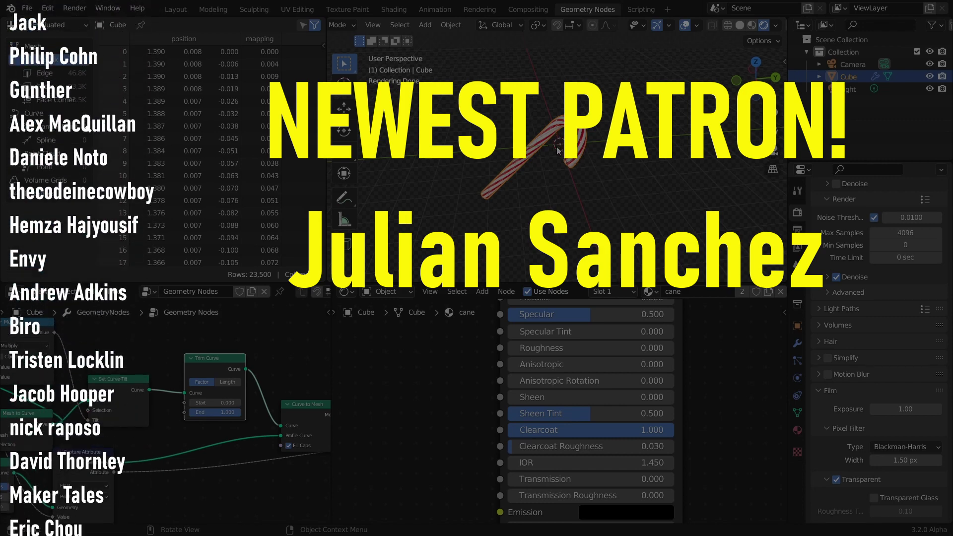
{"action": "scroll", "coordinate": [565, 145], "scroll_direction": "up", "scroll_amount": 2}
{"action": "middle_click_drag", "start_coordinate": [565, 144], "coordinate": [595, 134]}
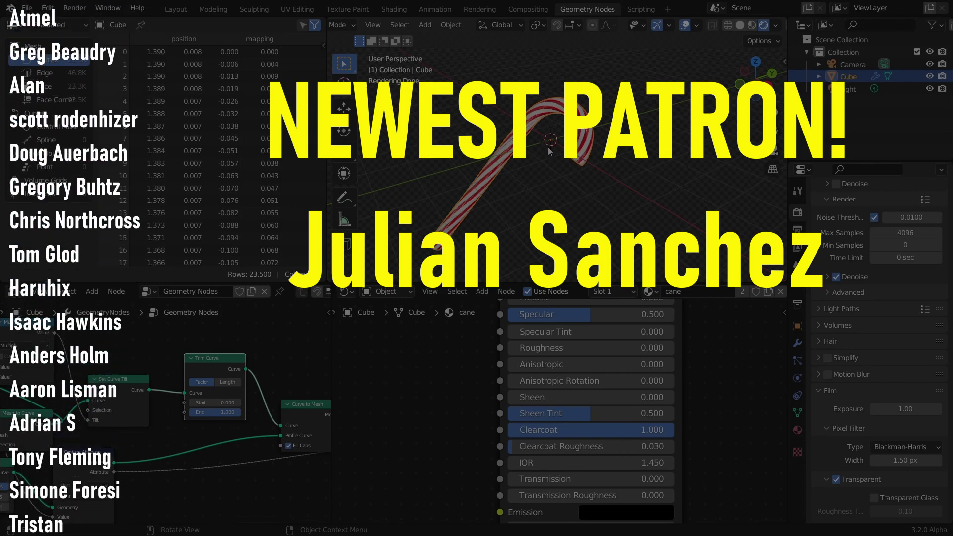
{"action": "middle_click_drag", "start_coordinate": [534, 144], "coordinate": [557, 98]}
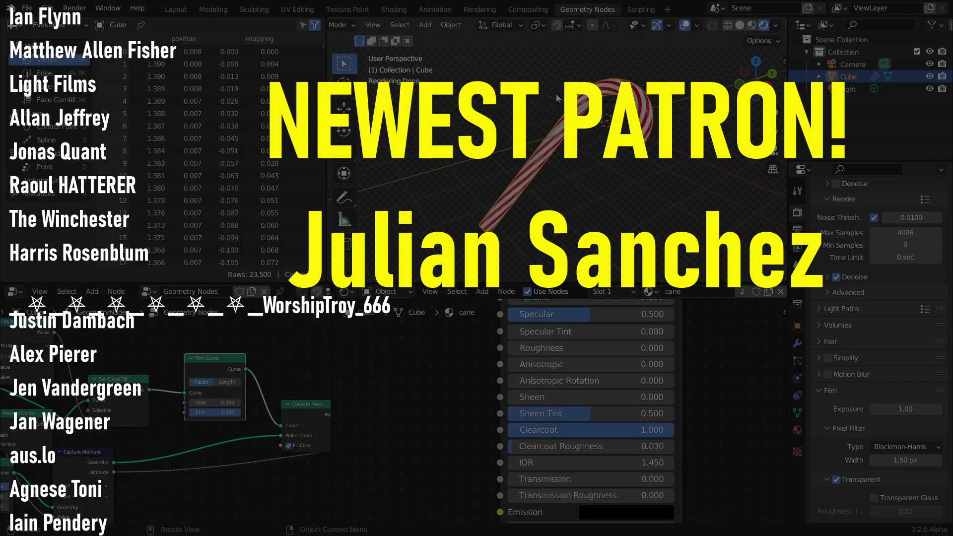
{"action": "middle_click_drag", "start_coordinate": [641, 118], "coordinate": [603, 123], "text": "shift"}
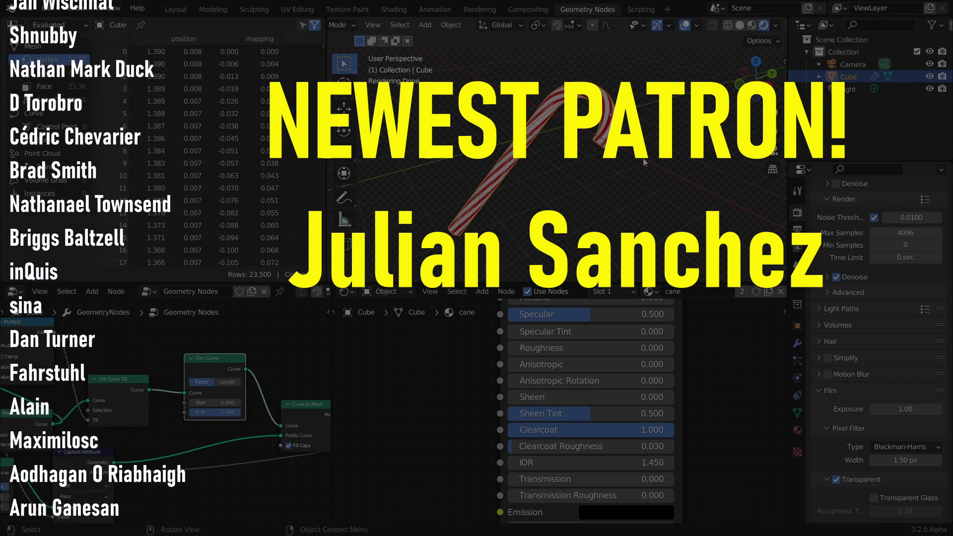
Step: Toggle off window fullscreen from Quick Favorites and switch to another taskbar app
{"action": "key", "text": "q"}
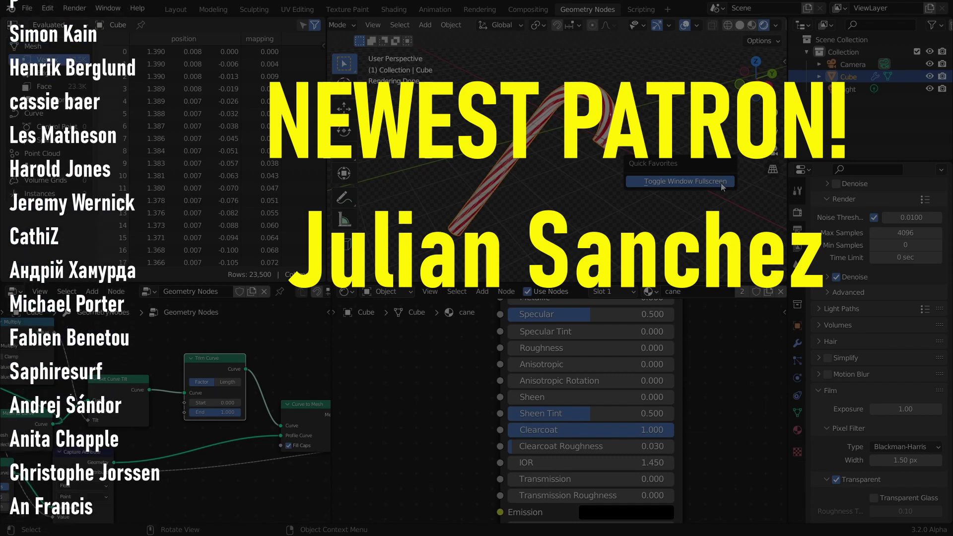
{"action": "left_click", "coordinate": [721, 183]}
{"action": "left_click", "coordinate": [412, 527]}
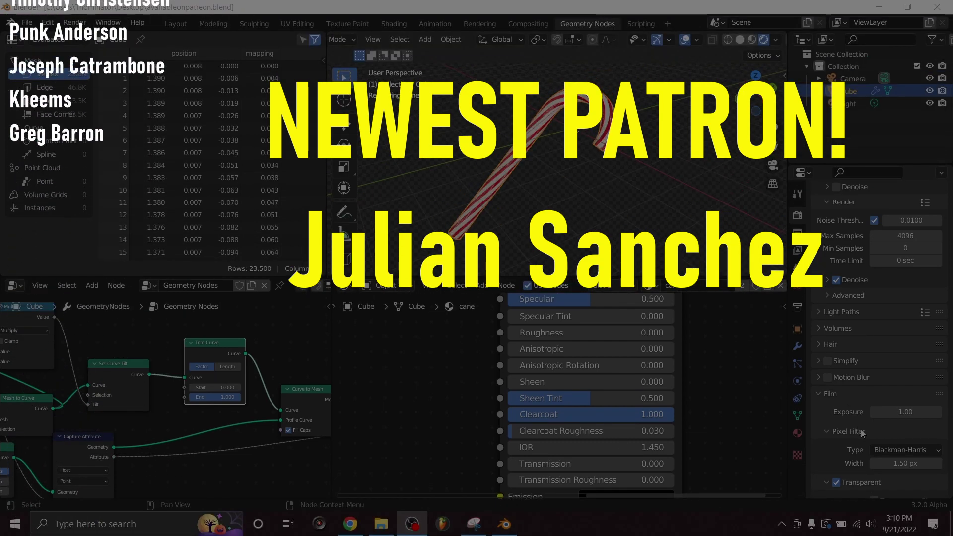